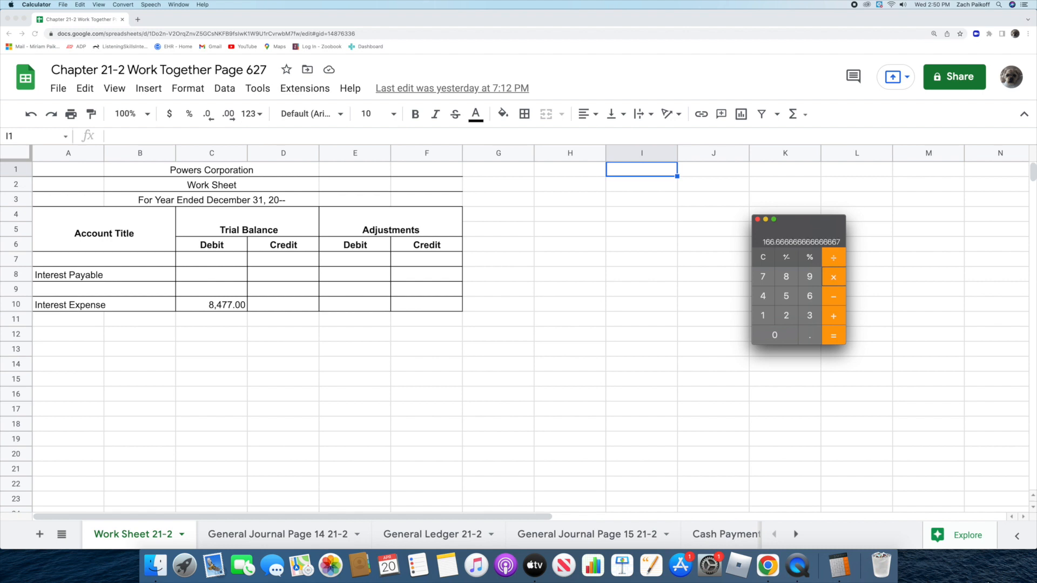
- Complete the interest calculation in Calculator using 0.12, and return to the work sheet
type(".12")
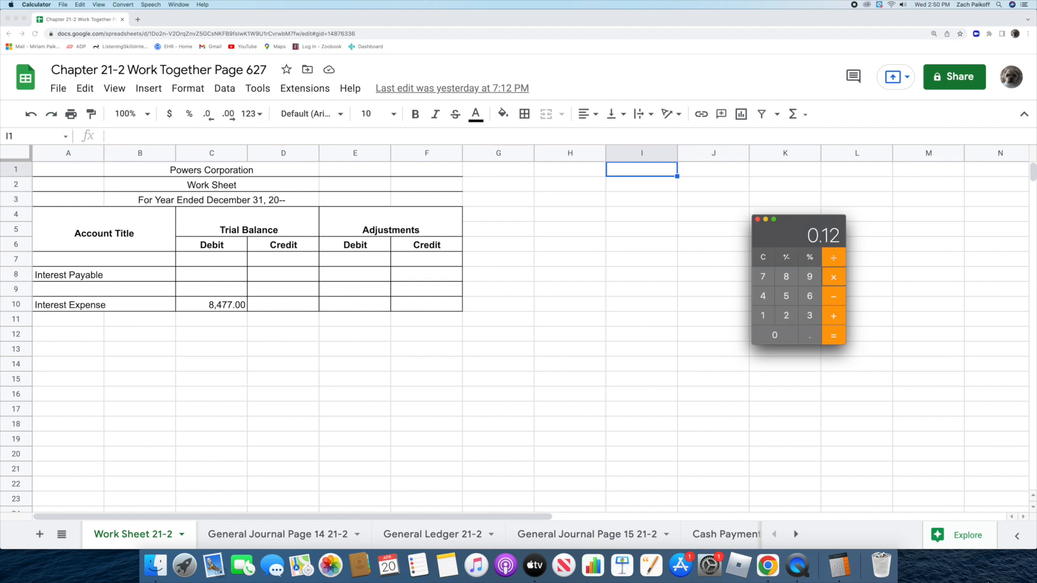
key("Return")
left_click(919, 407)
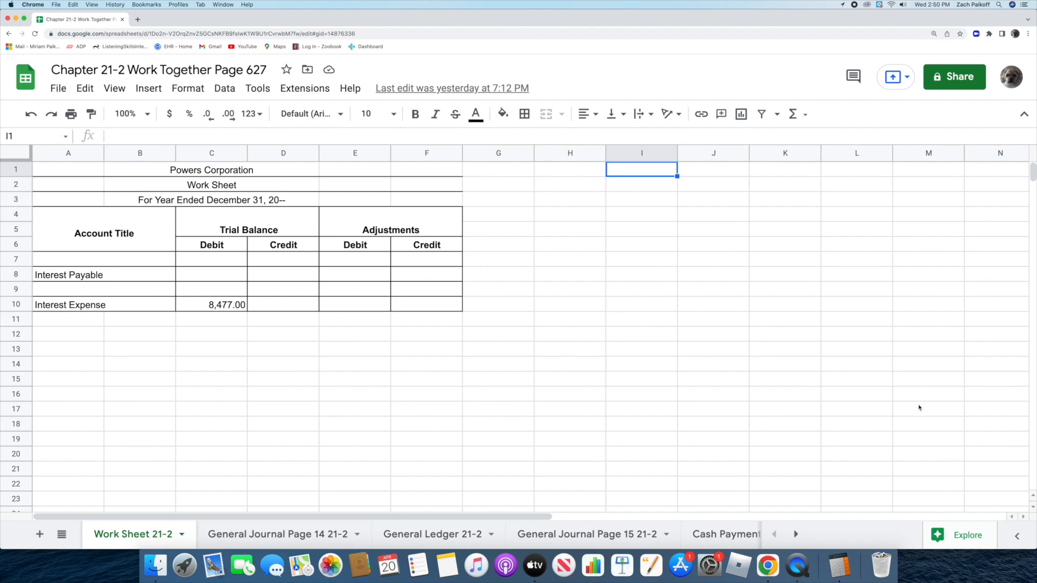
- Enter 20 as the adjustment debit for Interest Expense and 20 as the adjustment credit for Interest Payable
double_click(339, 306)
type("20")
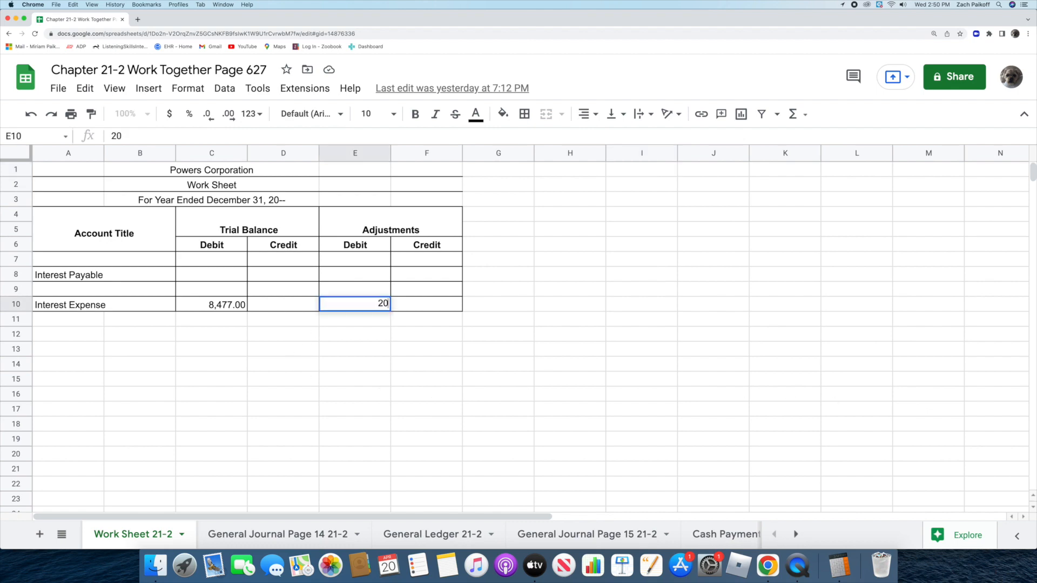
key("Return")
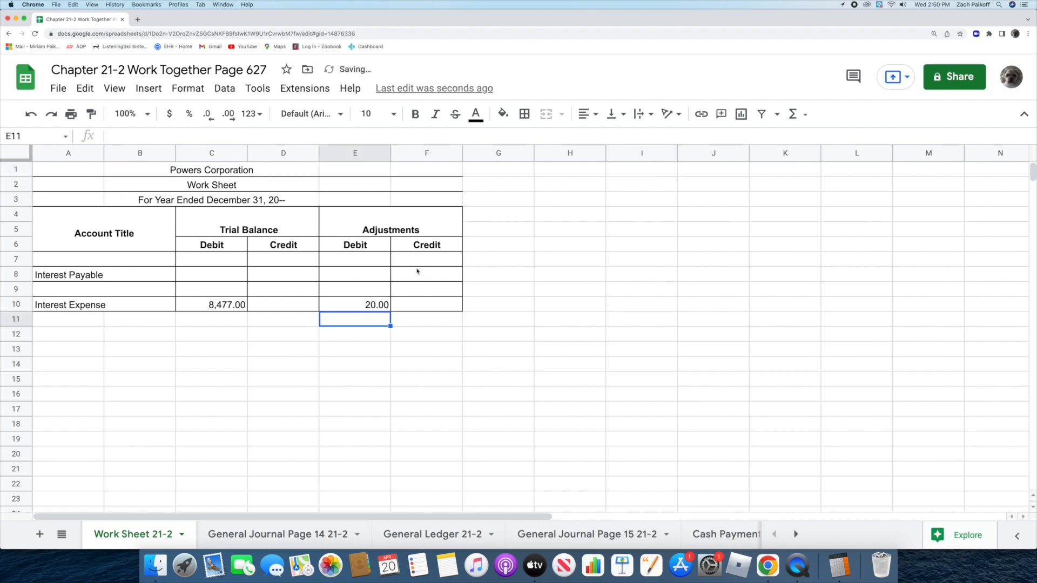
double_click(418, 271)
type("20")
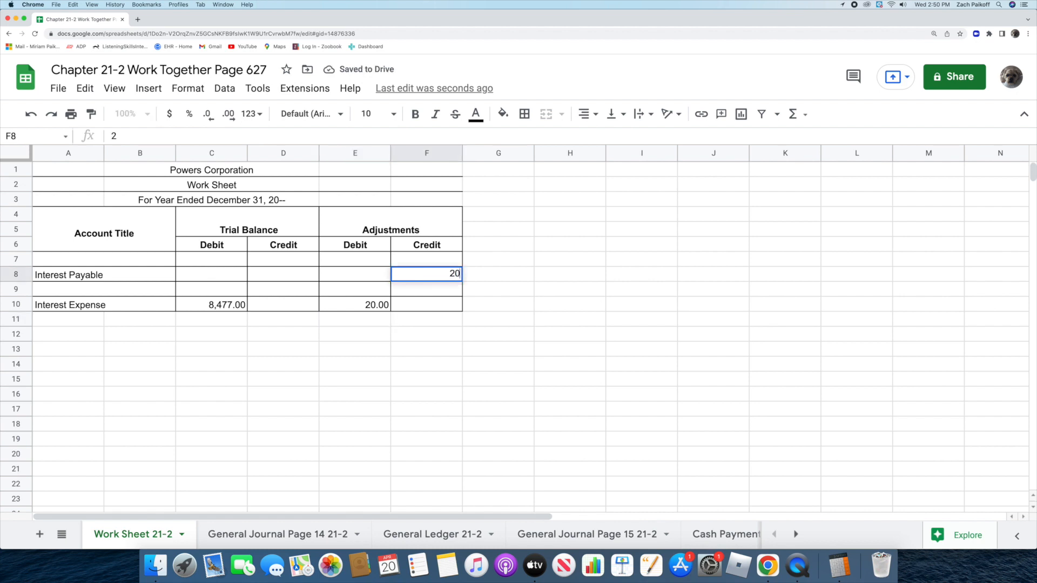
key("Return")
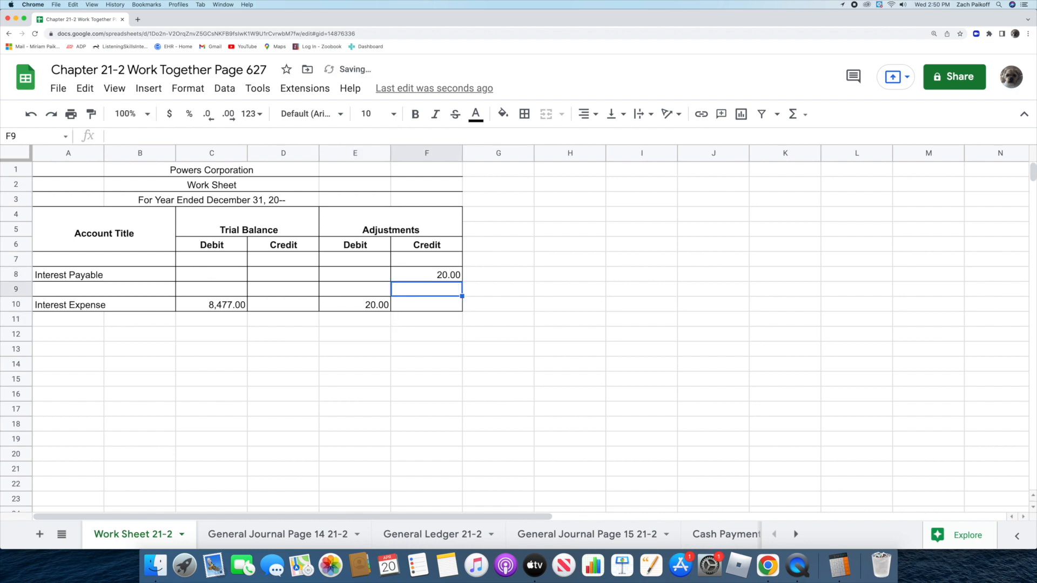
- On the General Journal Page 14 21-2 sheet, enter the heading "Adjusting Entries" in the first account title row, cell B3
left_click(277, 534)
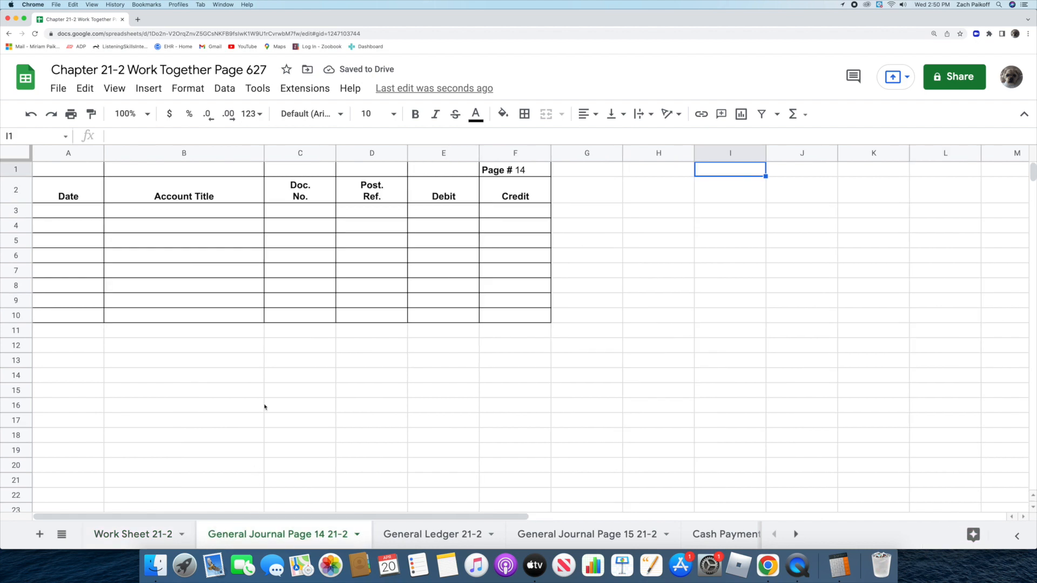
left_click(189, 206)
type("A")
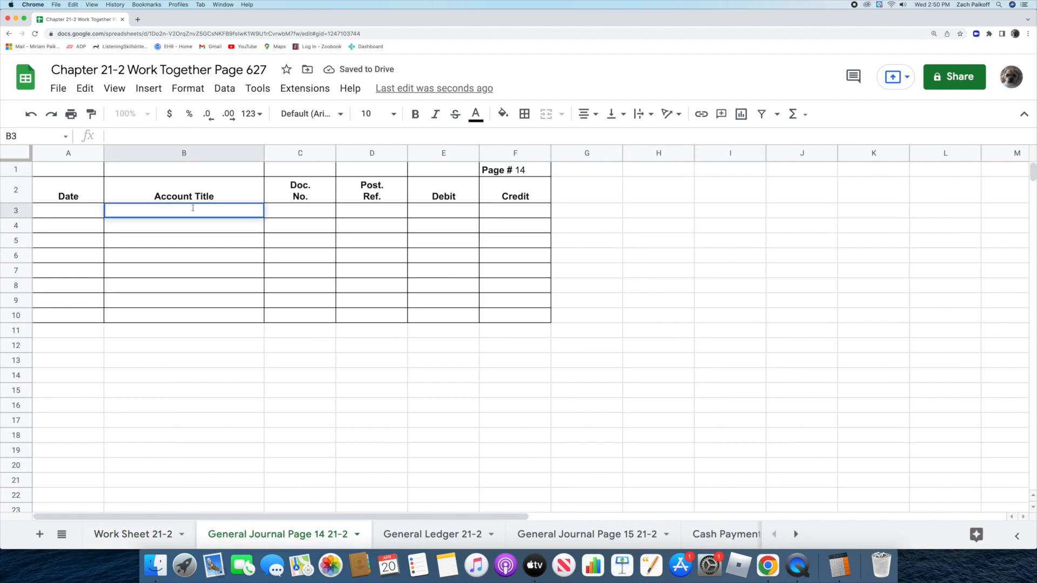
type("djus")
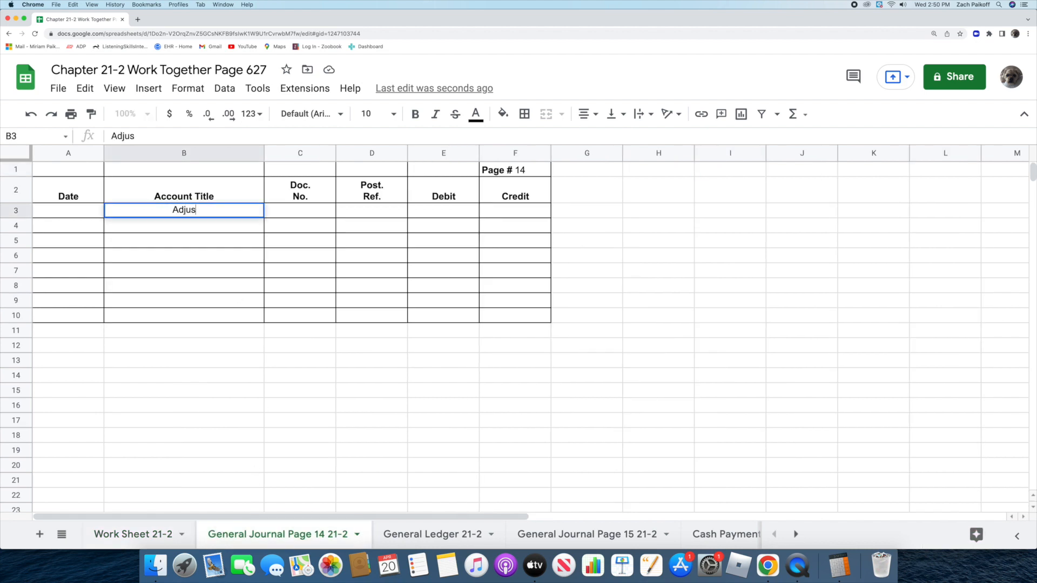
type("ting Entries")
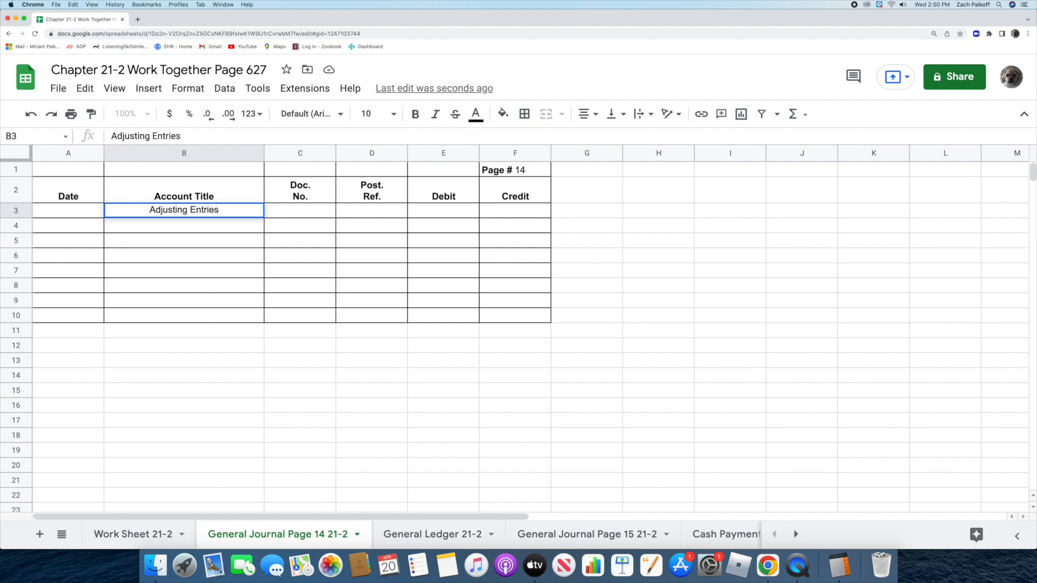
key("Return")
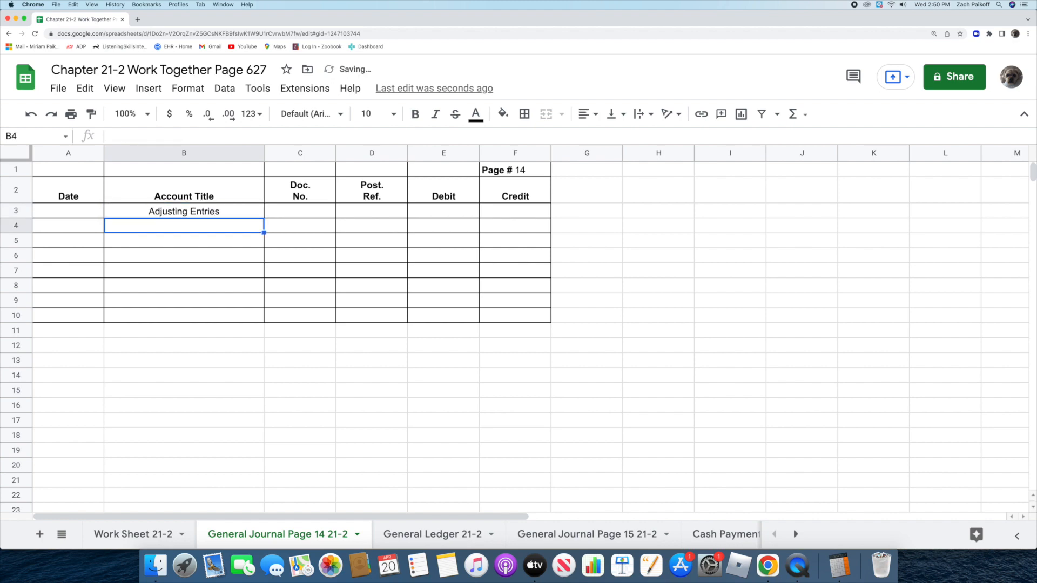
- Record the debit line in journal row 4: date Dec. 31, 2022, account title Interest Expense, debit 20
double_click(77, 227)
type("D")
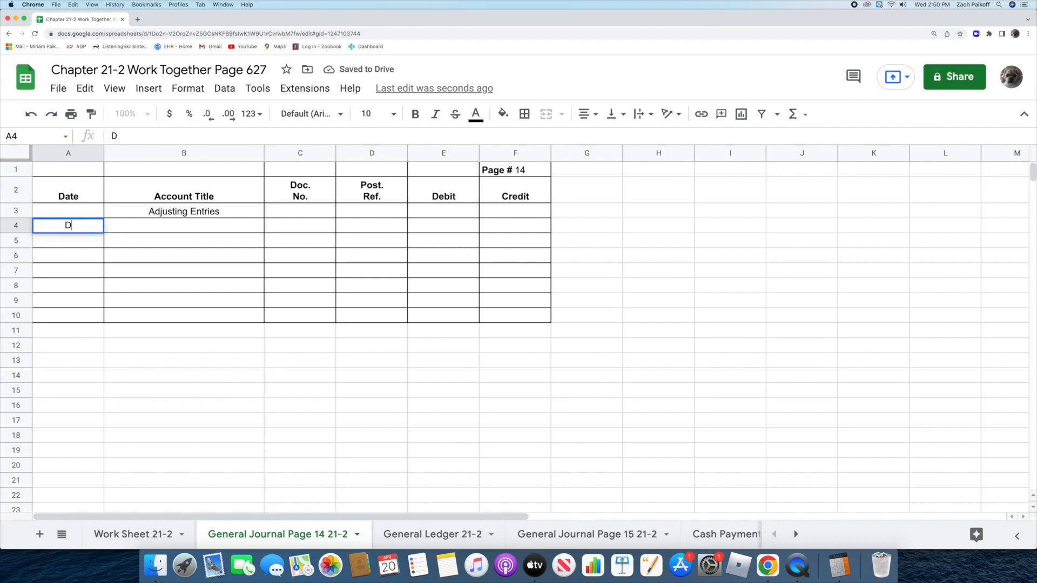
type("ec. 31, 2022")
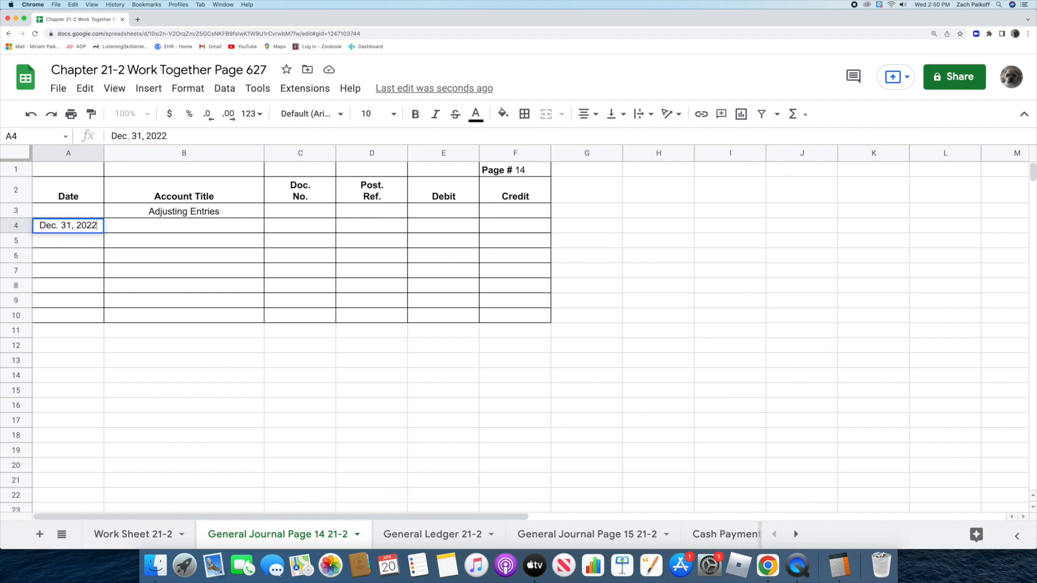
key("Return")
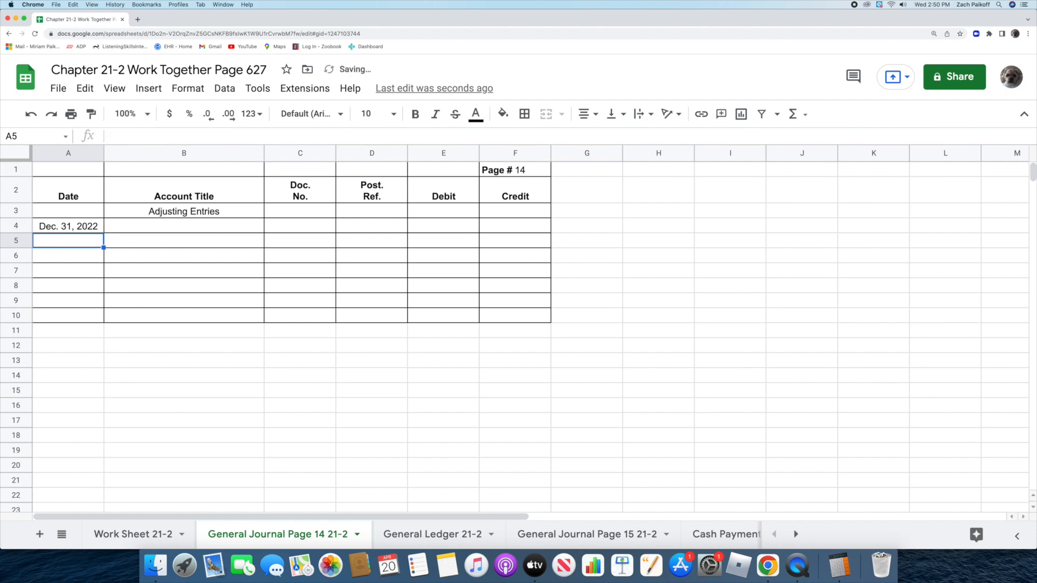
double_click(141, 224)
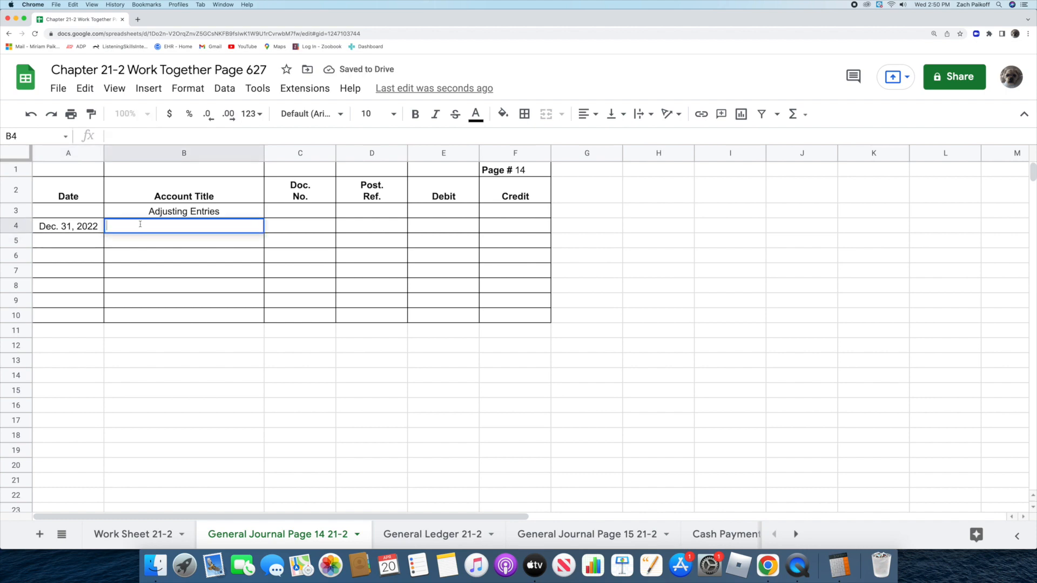
type("Interest E")
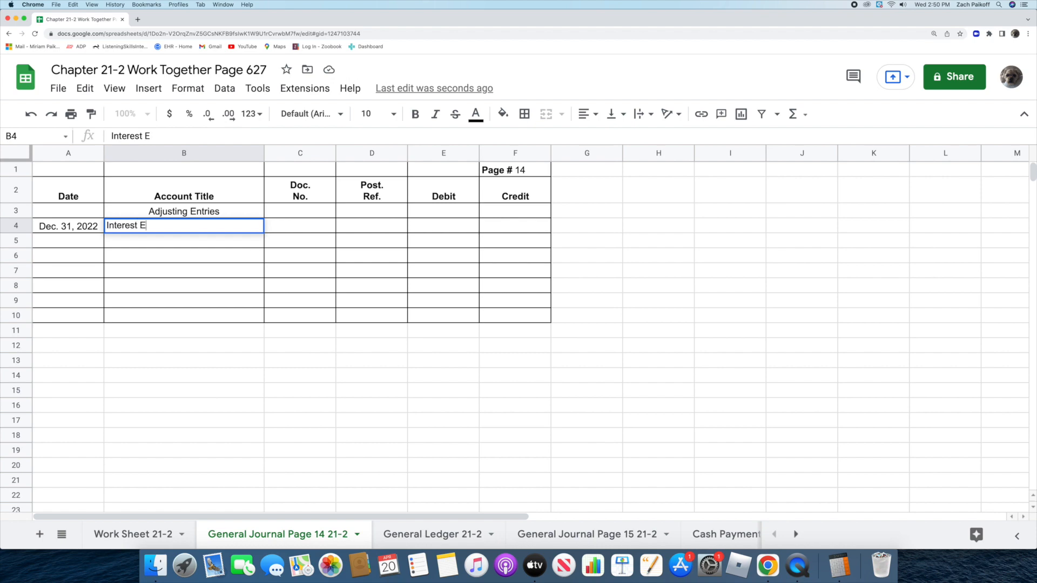
type("xpense")
key("Return")
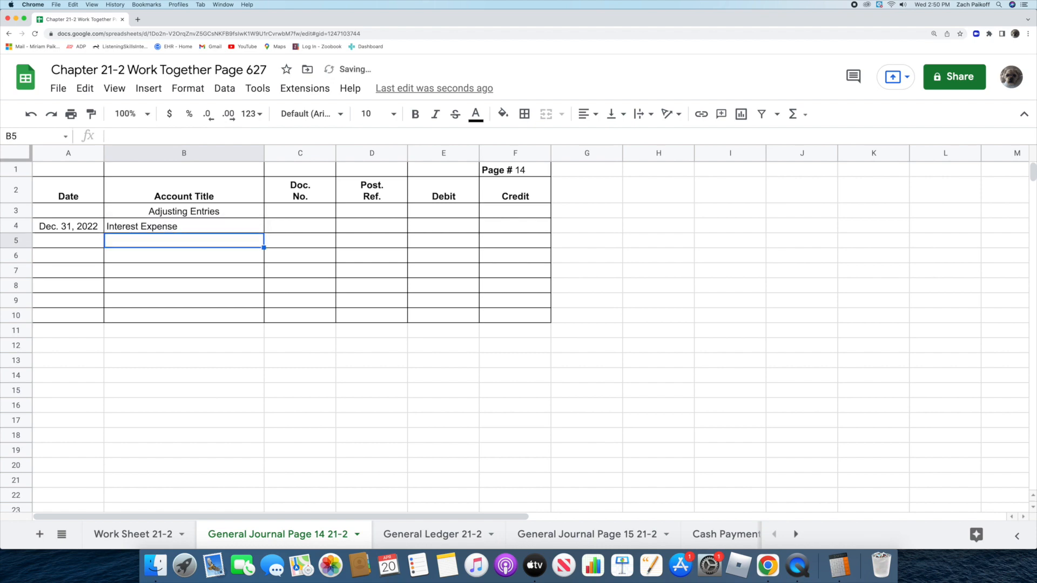
left_click(441, 224)
type("20")
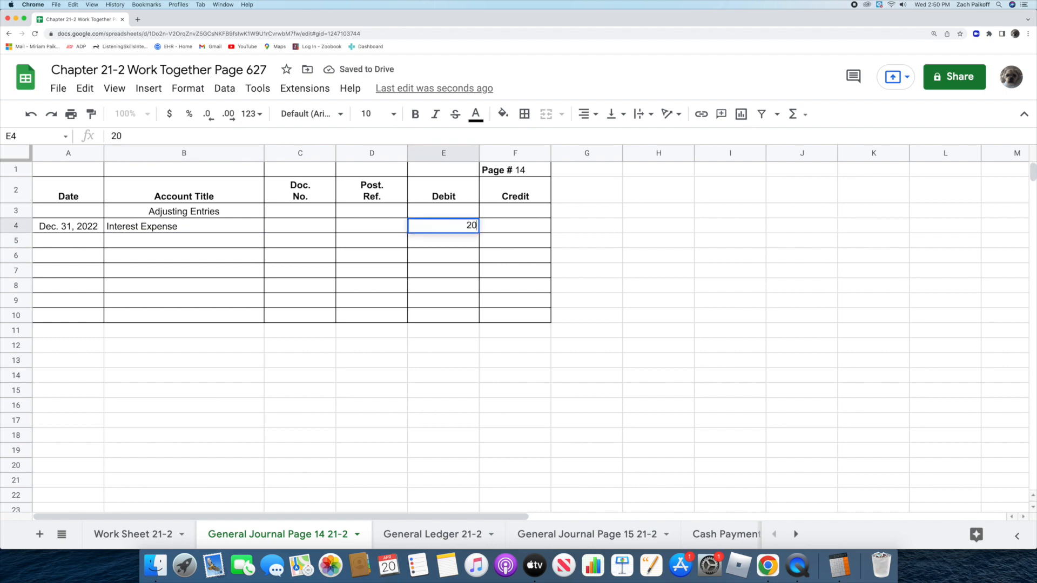
key("Return")
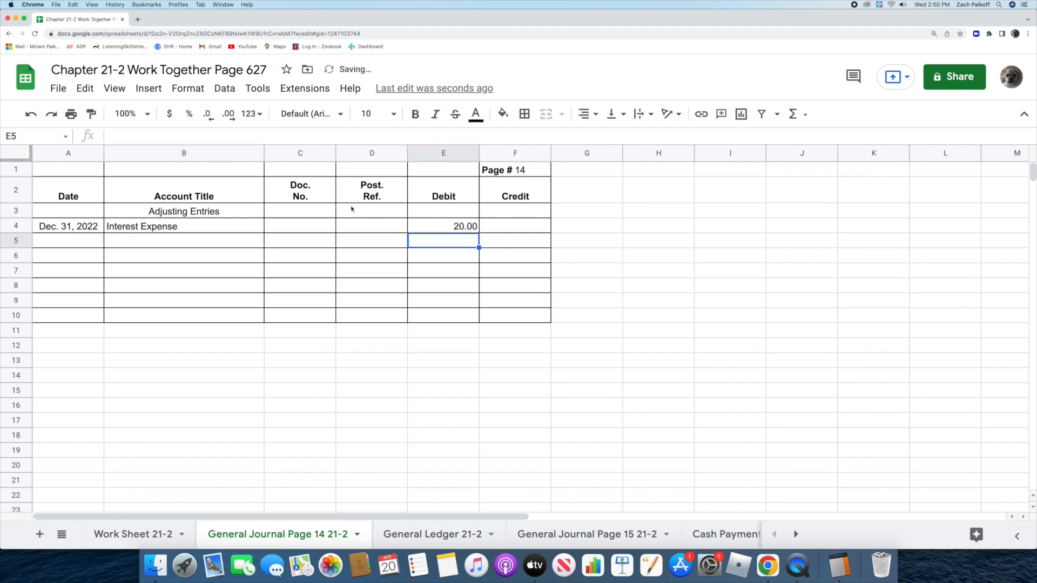
- Record the credit line in journal row 5: indented account title Interest Payable with a credit of 20
left_click(238, 246)
key("Return")
type("Inter")
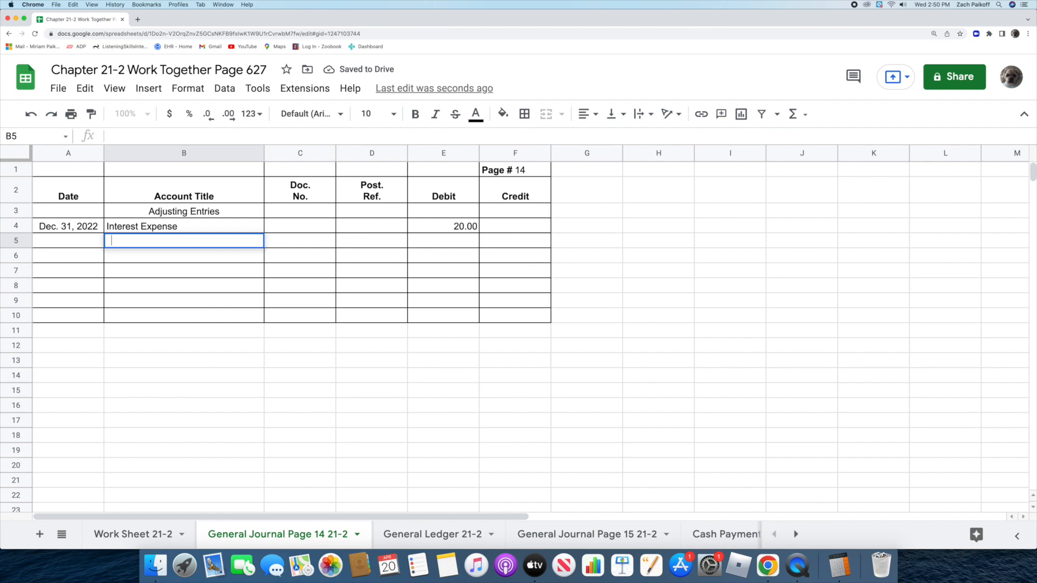
type("es")
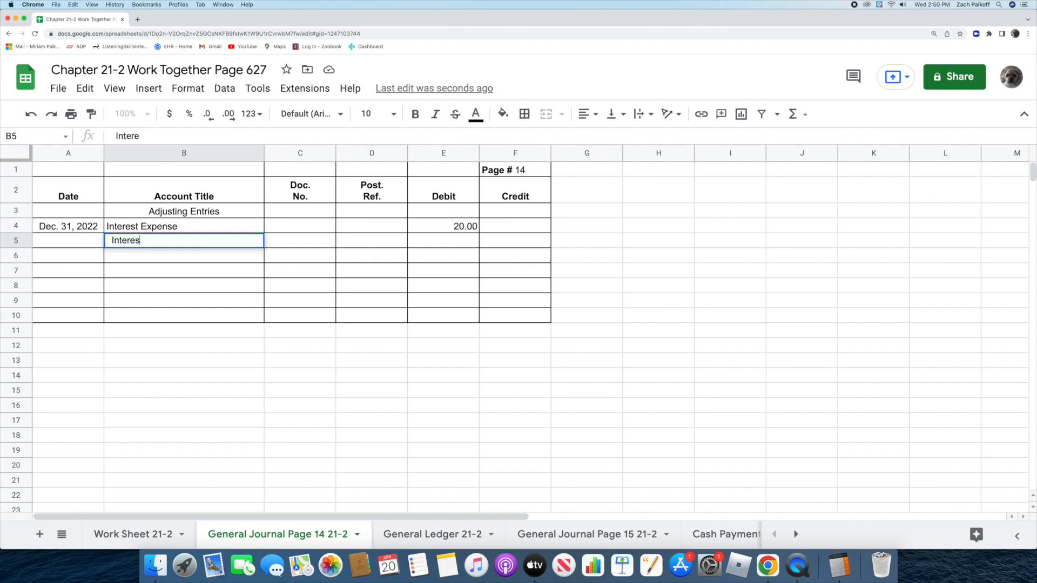
type("t Payable")
key("Return")
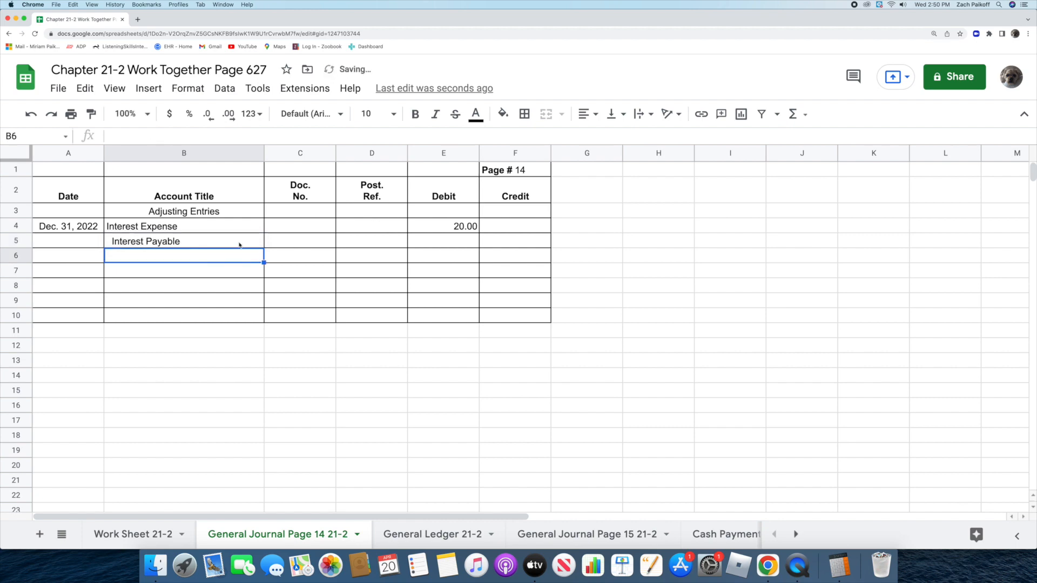
left_click(507, 243)
type("20")
key("Return")
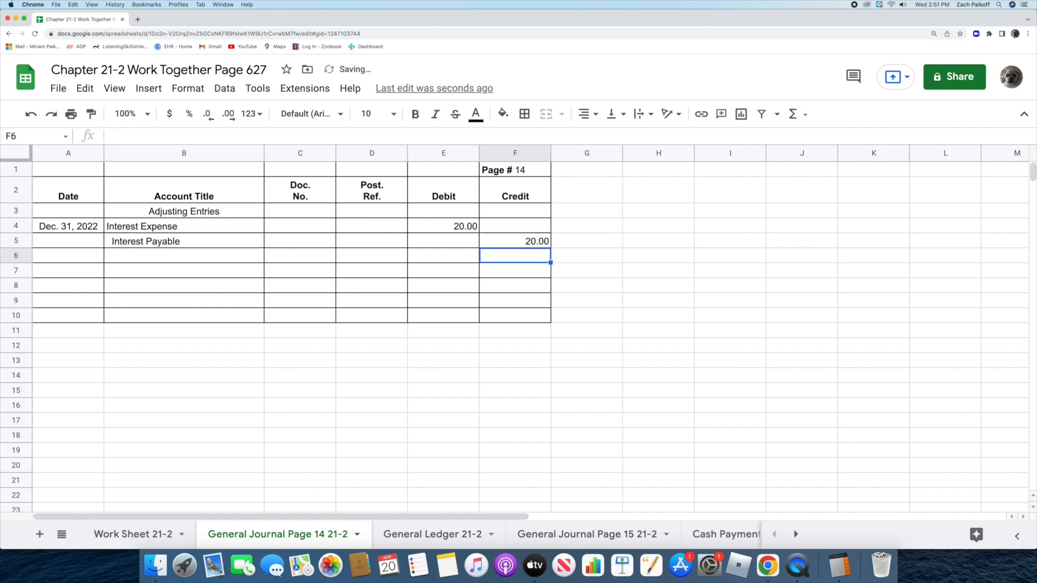
- On the General Ledger 21-2 sheet, start a posting in row 33 of the Interest Expense account with date 31 and post reference G14
left_click(400, 535)
scroll(291, 435, "down", 5)
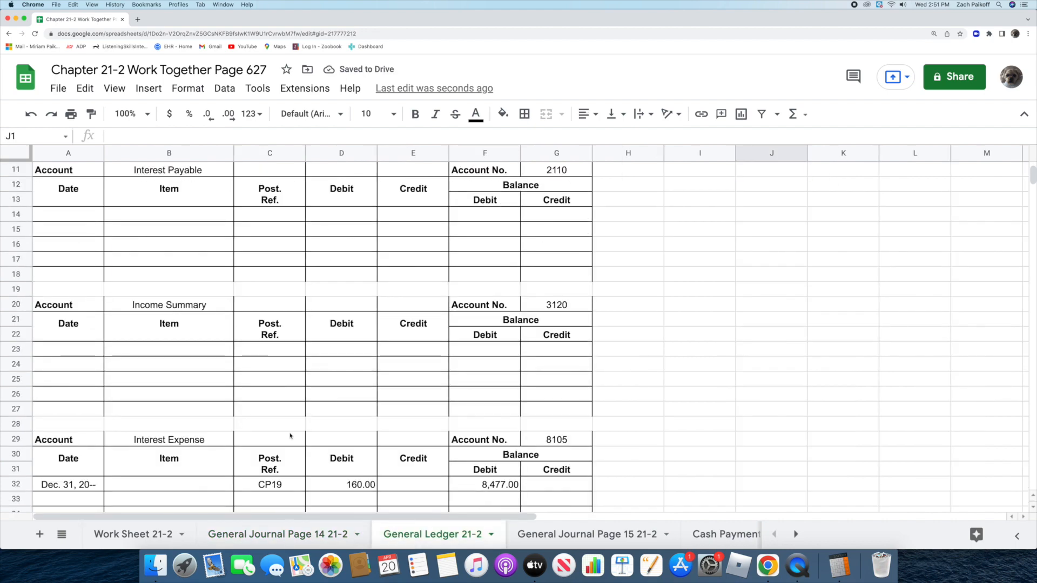
double_click(84, 410)
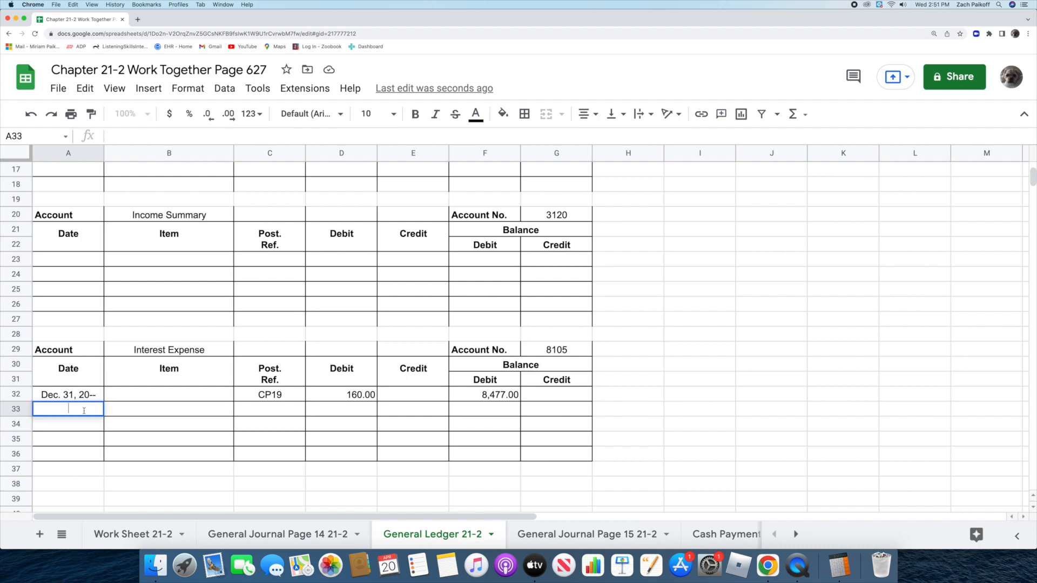
type("31")
key("Return")
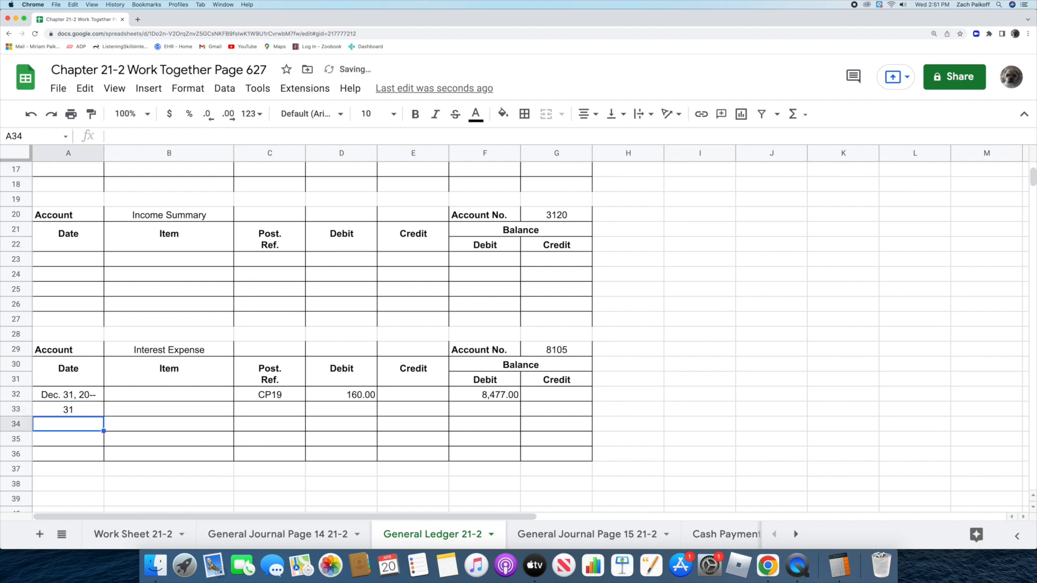
double_click(254, 408)
type("G14")
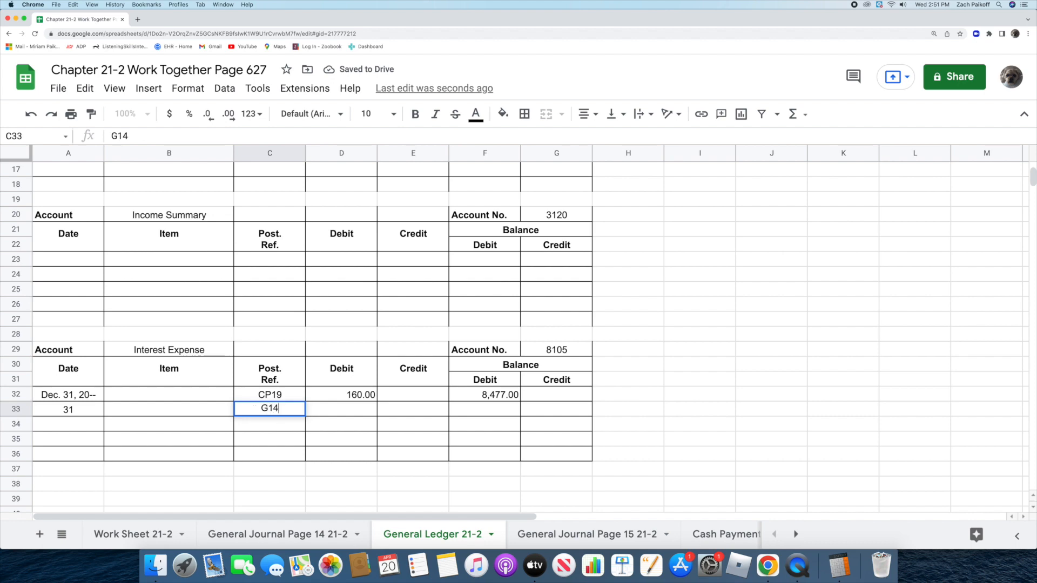
key("Return")
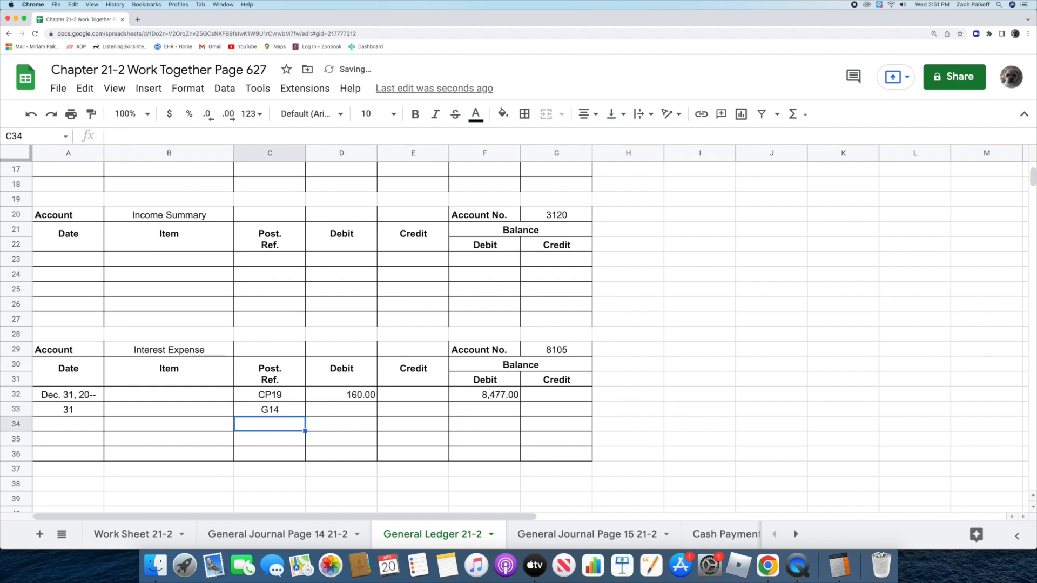
- Enter a debit of 20 in row 33 of the Interest Expense account and calculate its debit balance with =F32+D33
double_click(337, 410)
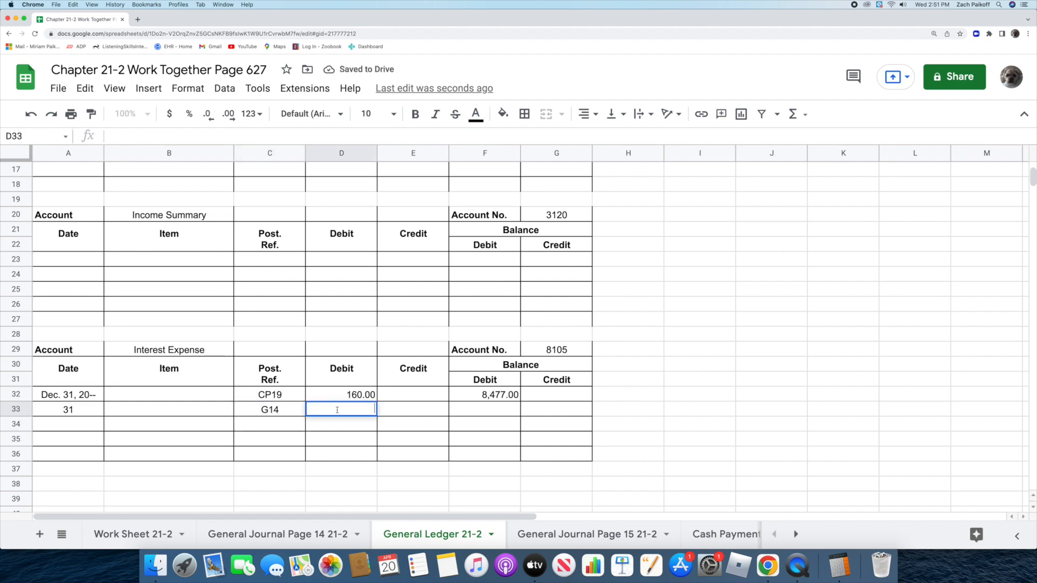
type("20")
key("Return")
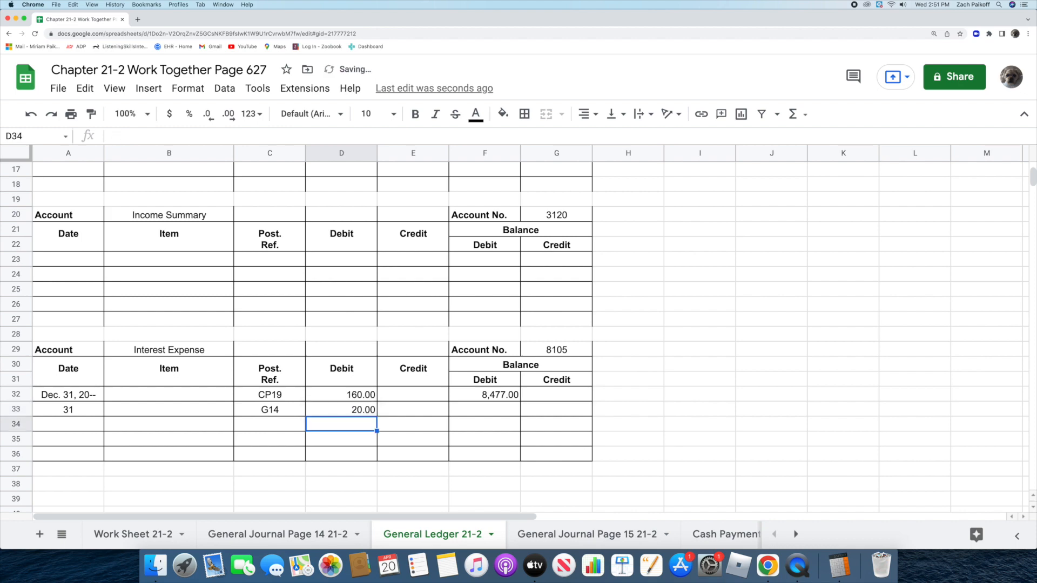
double_click(471, 411)
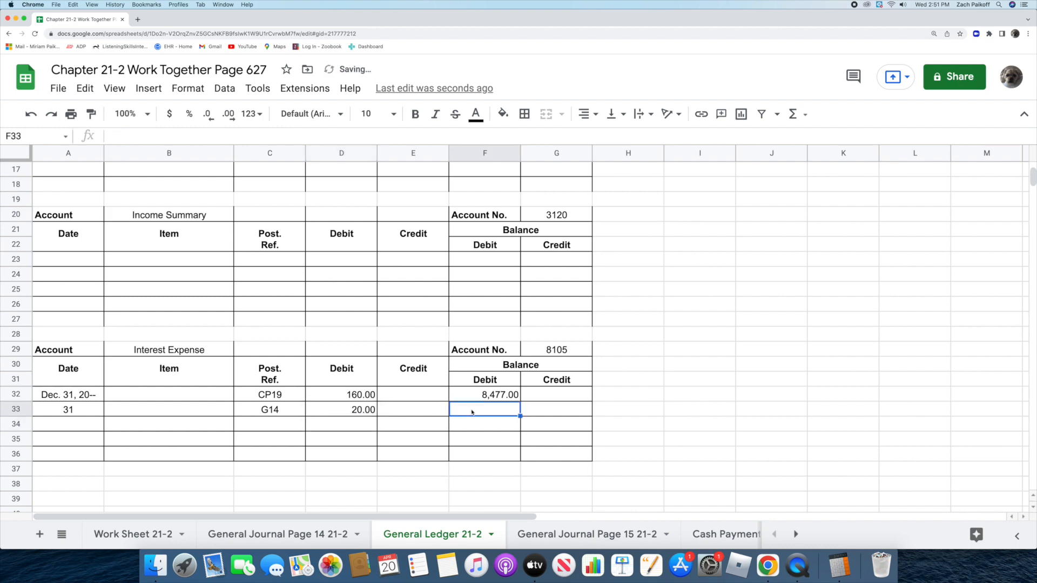
type("=")
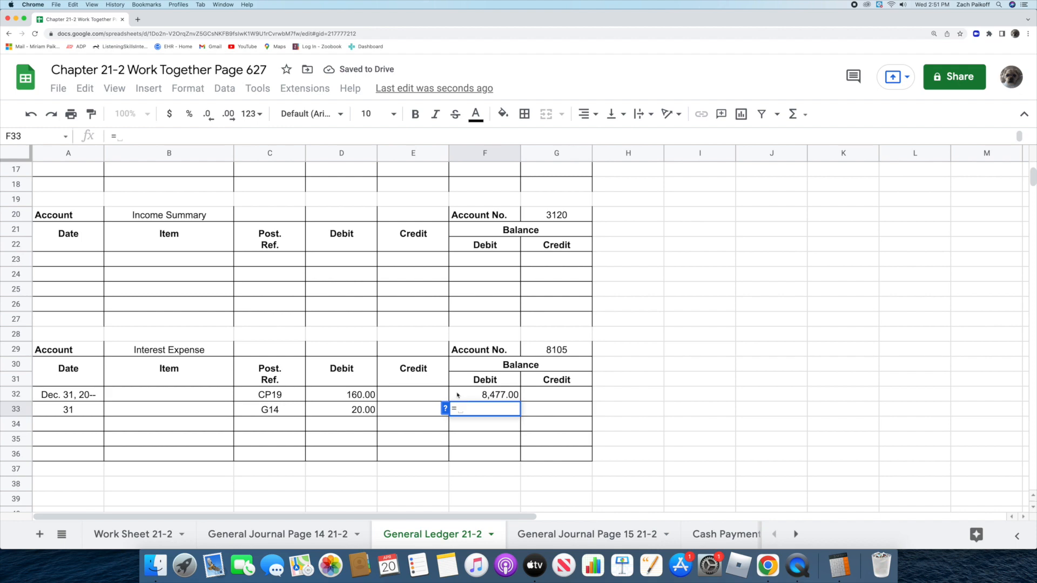
left_click(457, 395)
type("+")
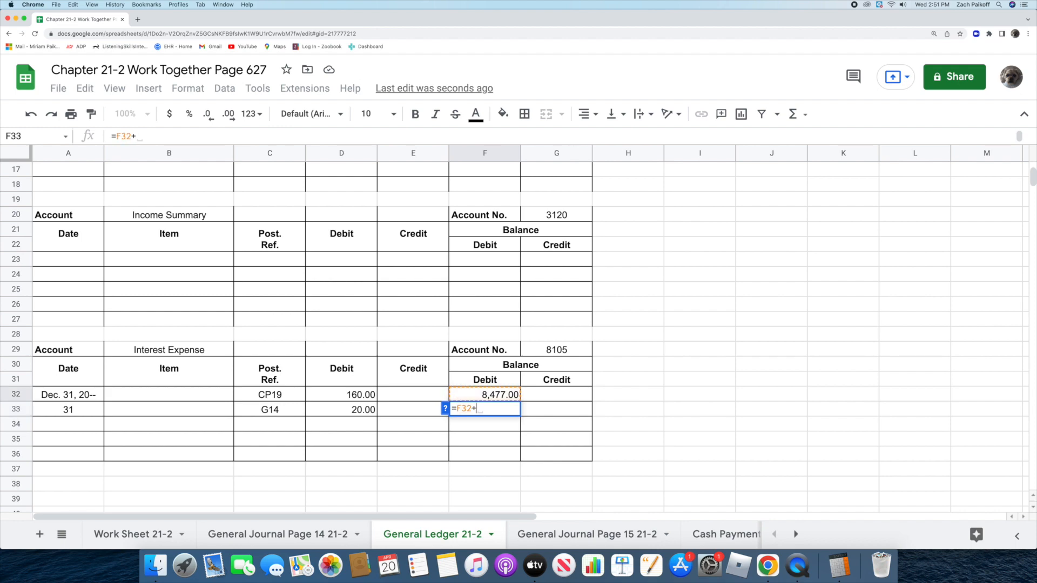
left_click(316, 414)
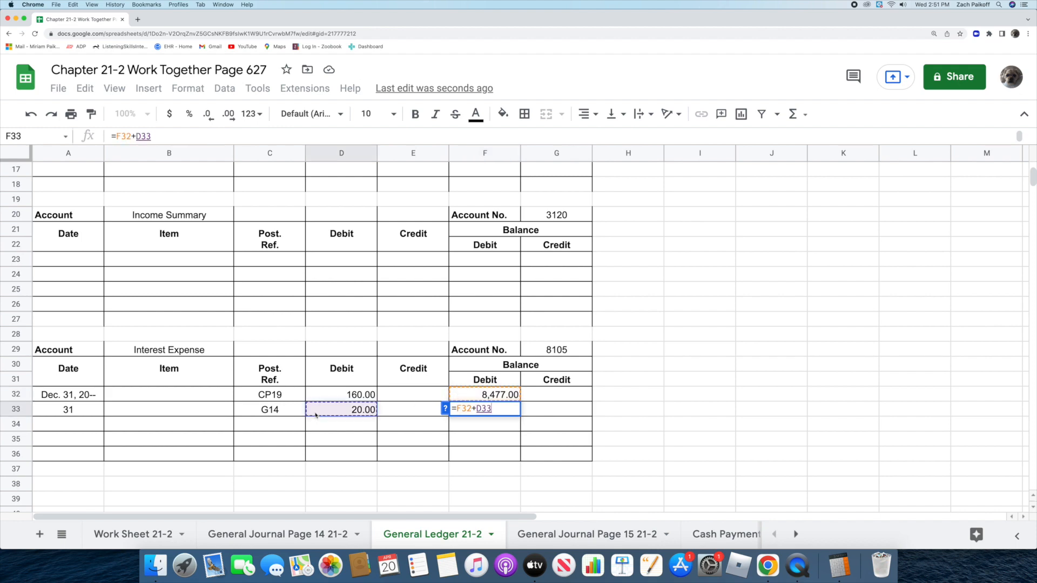
key("Return")
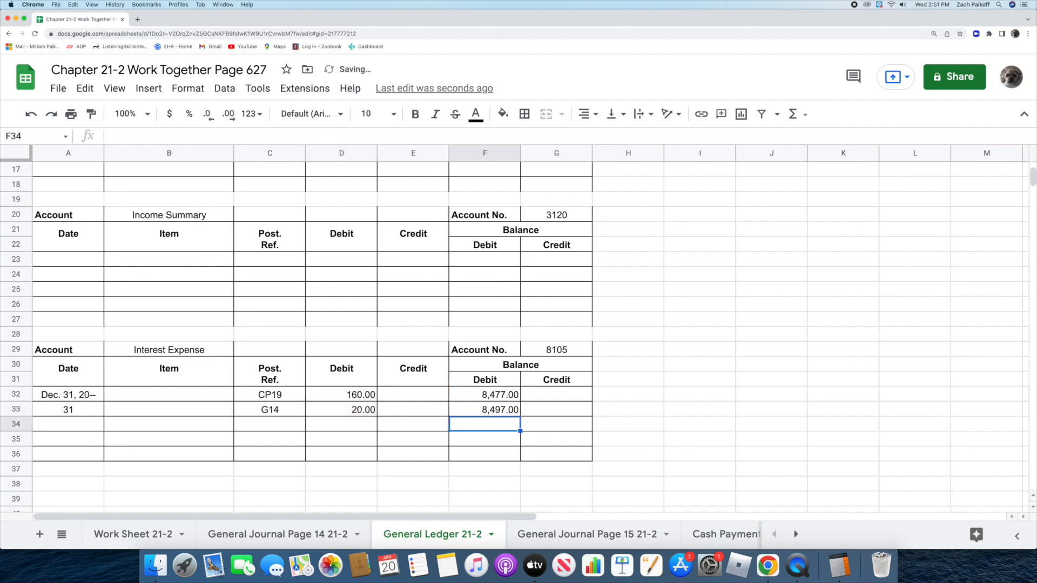
- On the General Journal Page 14 21-2 sheet, enter post reference 8105 for the Interest Expense line in row 4
left_click(278, 534)
left_click(384, 226)
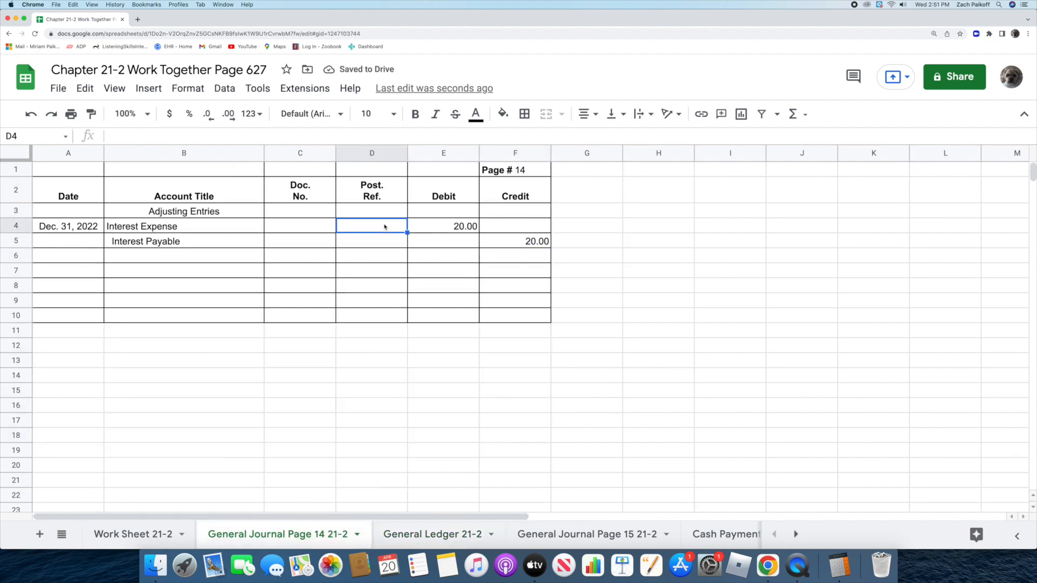
type("8105")
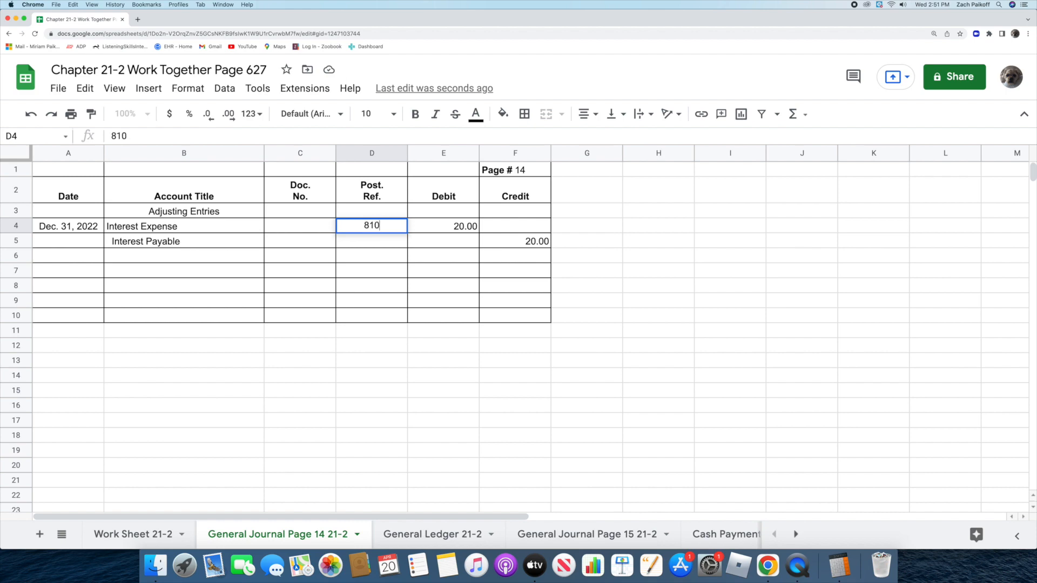
key("Return")
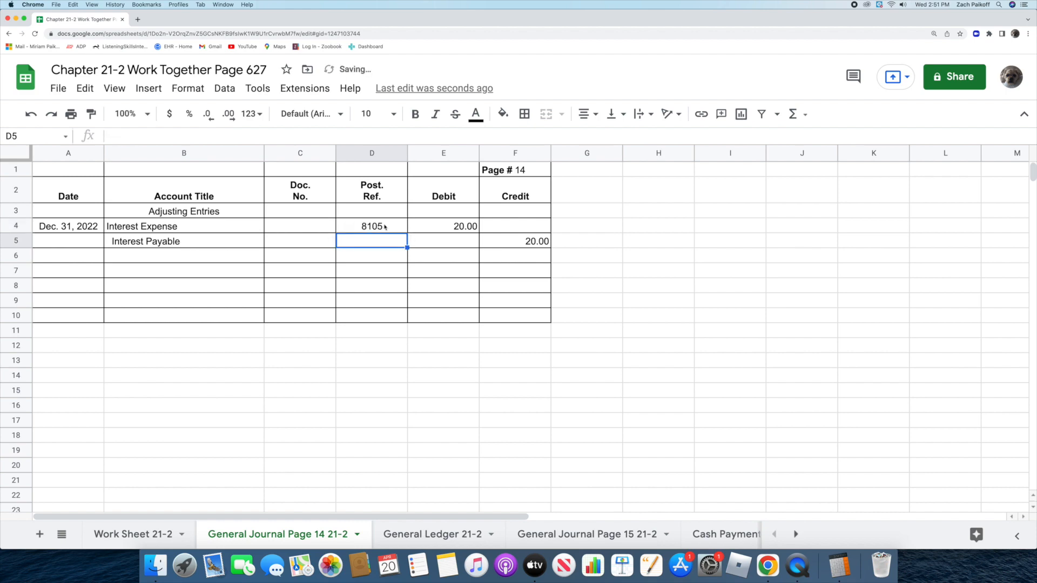
- On the General Ledger 21-2 sheet, start a posting in row 14 of Interest Payable with date Dec. 31, 2022 and post reference G14
left_click(430, 537)
scroll(221, 385, "up", 3)
scroll(219, 384, "up", 4)
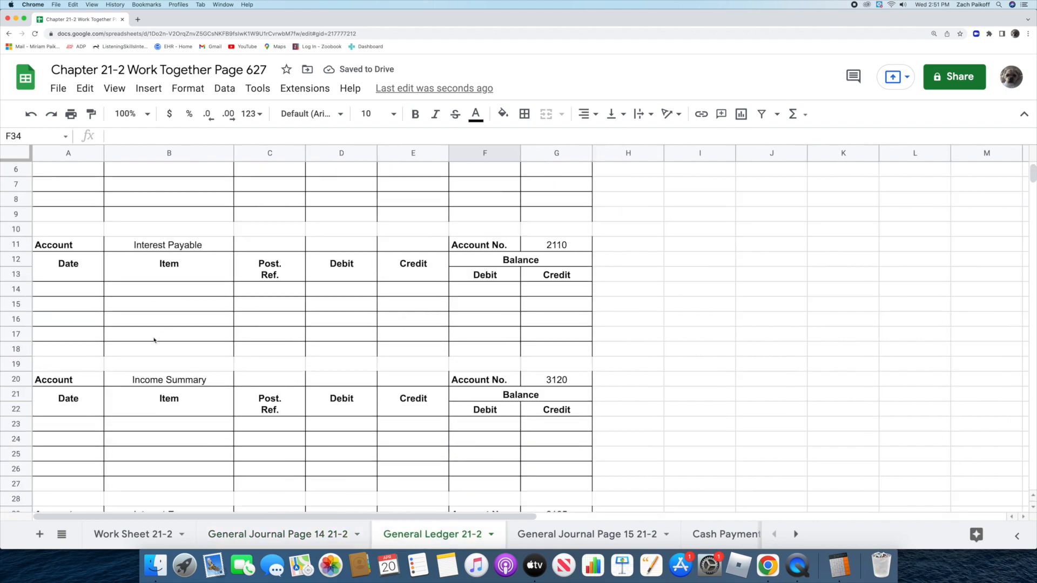
left_click(84, 293)
double_click(84, 291)
type("Dec. 31, 2022")
key("Return")
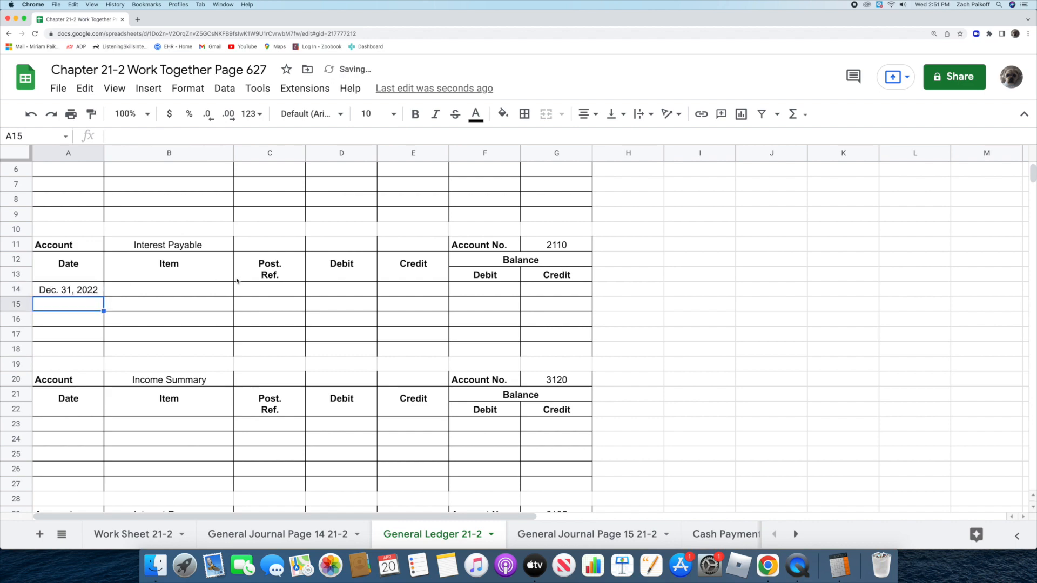
left_click(276, 288)
type("G14")
key("Return")
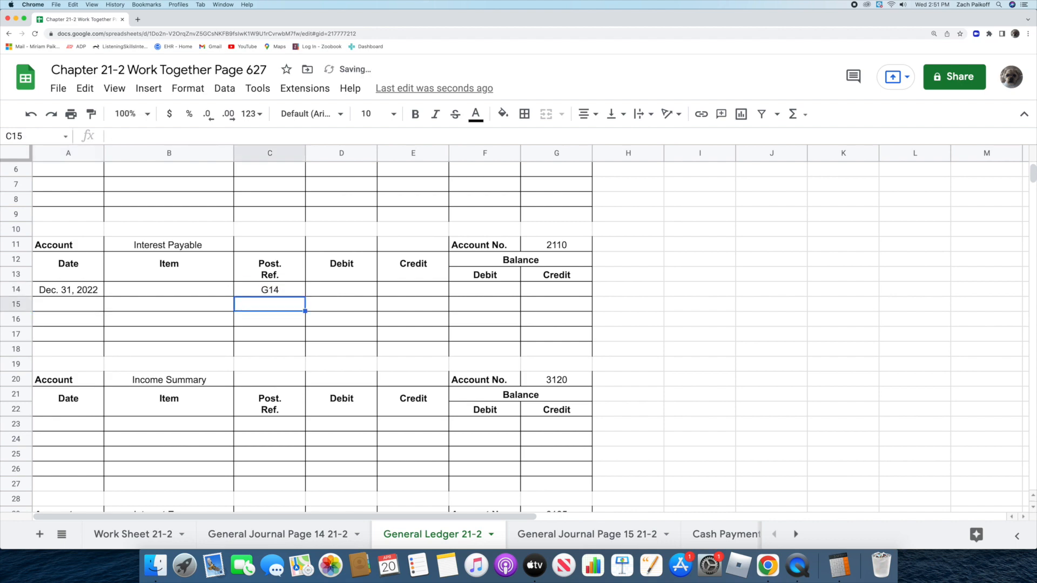
- Enter a credit of 20 and a credit balance of 20 in row 14 of the Interest Payable account
left_click(393, 288)
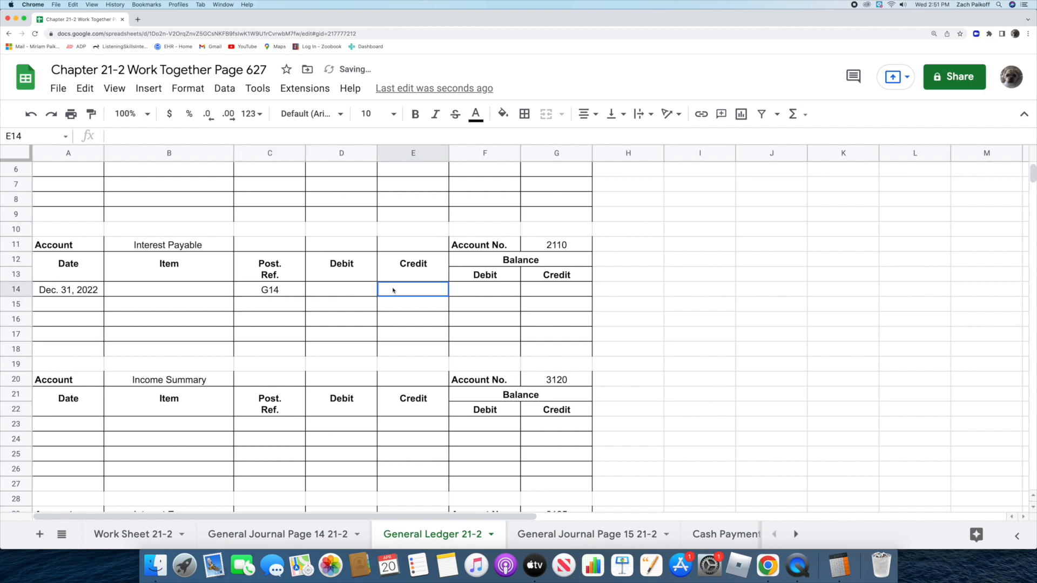
type("20")
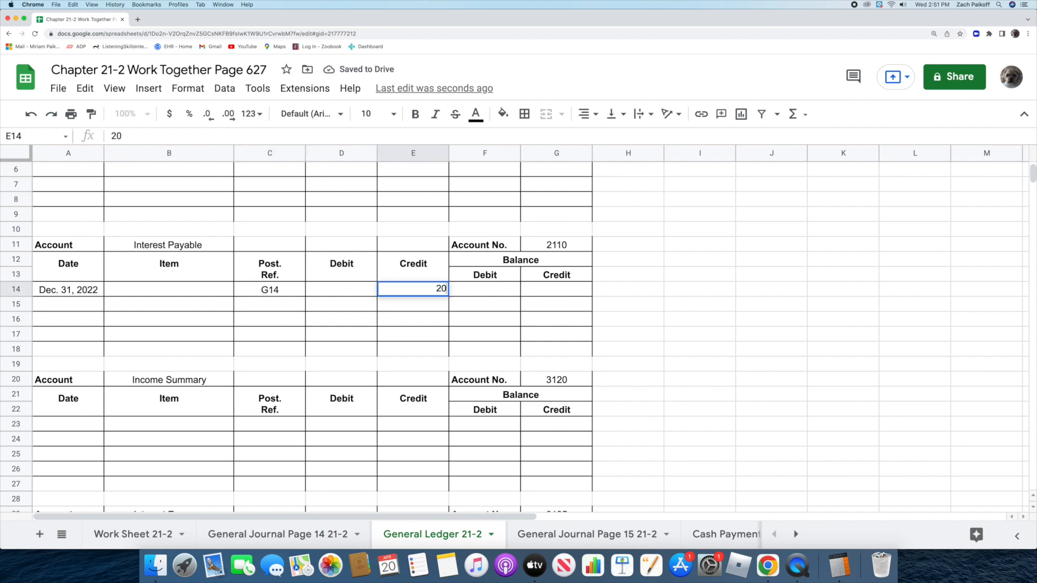
key("Return")
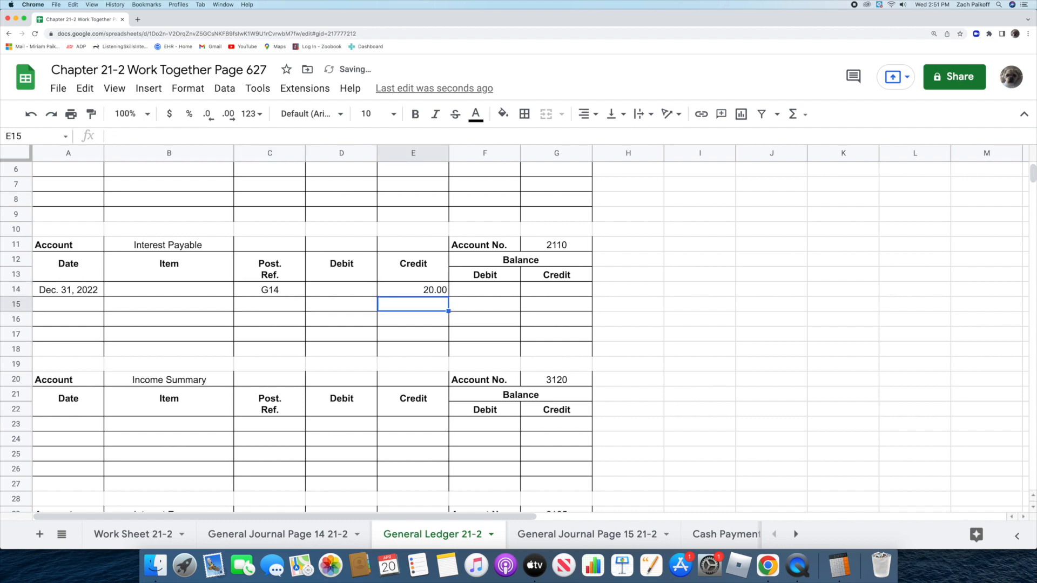
left_click(537, 290)
type("20")
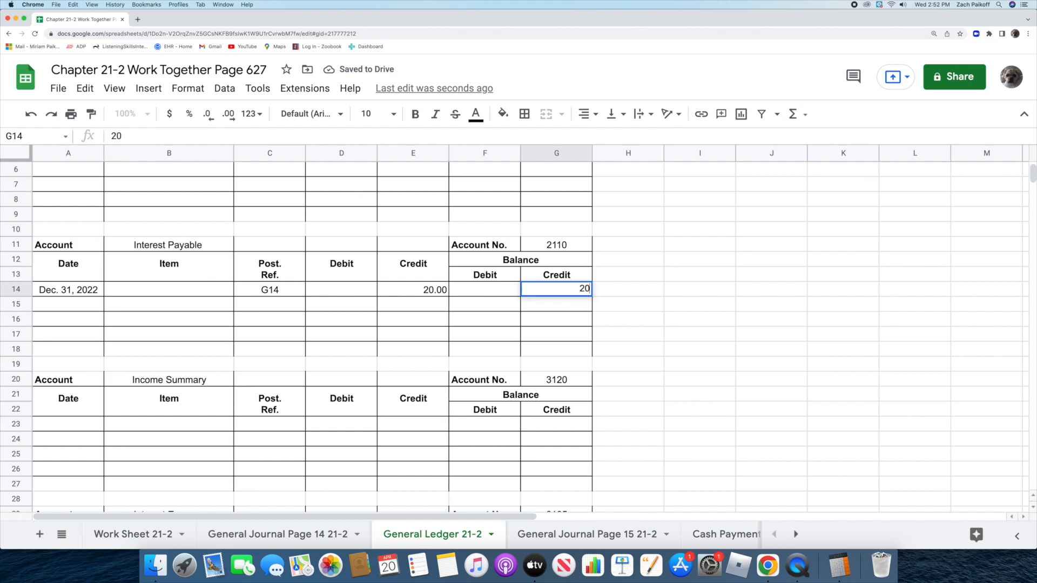
key("Return")
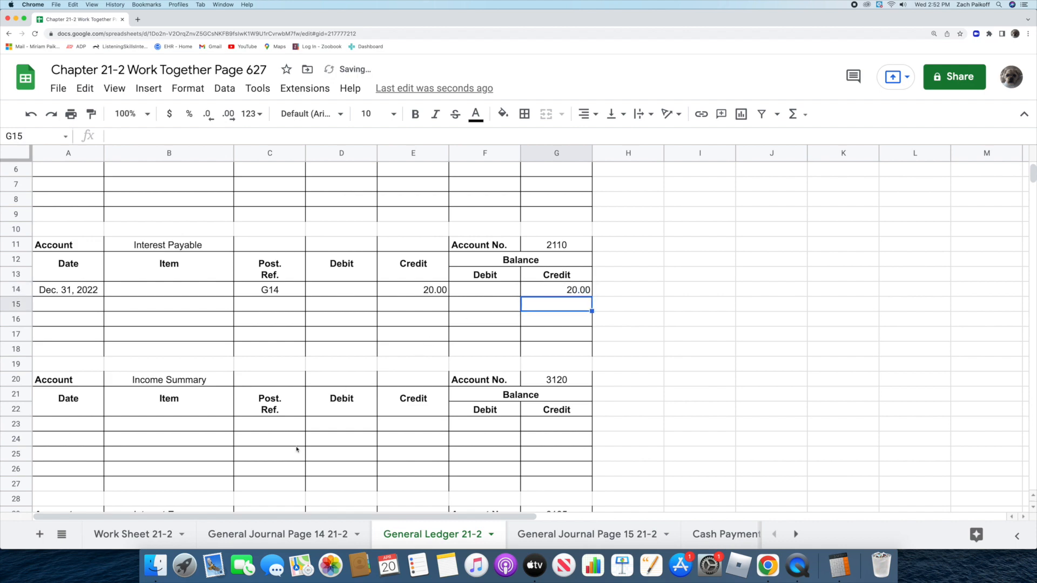
- Back on the General Journal Page 14 21-2 sheet, enter post reference 2110 for the Interest Payable line in row 5
left_click(276, 543)
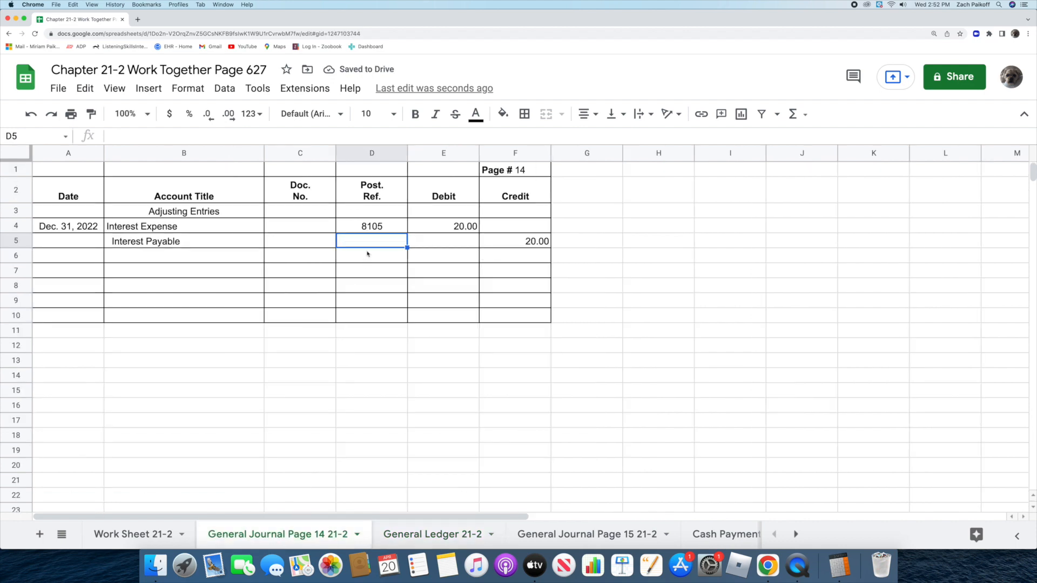
type("2110")
key("Return")
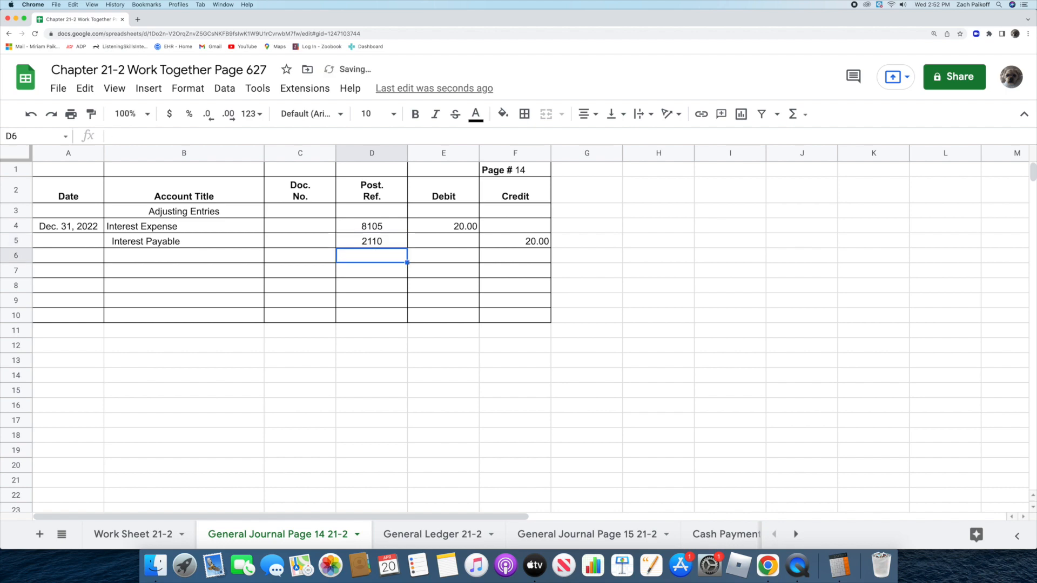
- Add the heading Closing Entries in the account title column of journal row 7
left_click(219, 275)
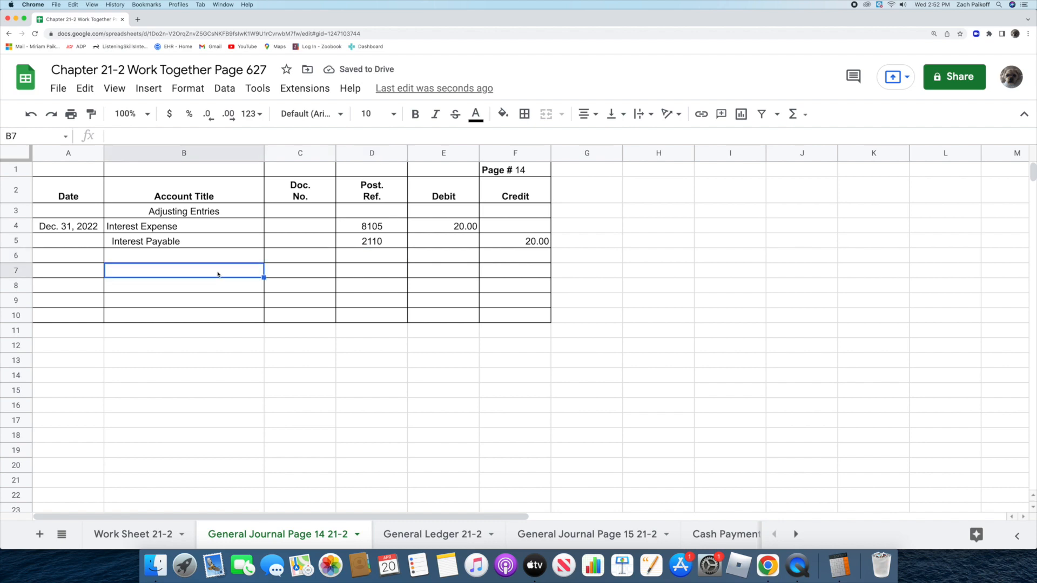
double_click(218, 273)
type("Closing ")
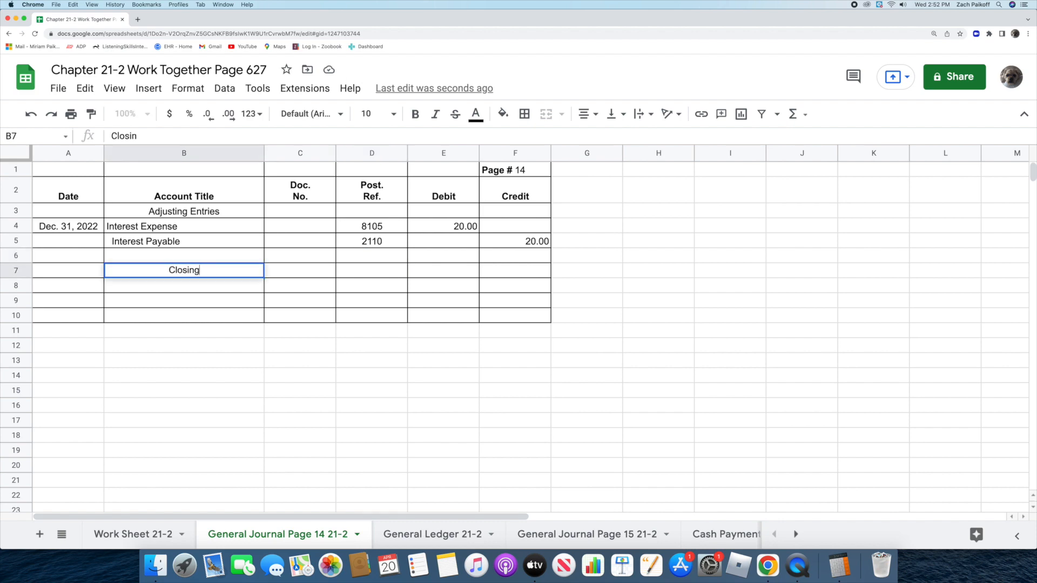
type("Entries")
key("Return")
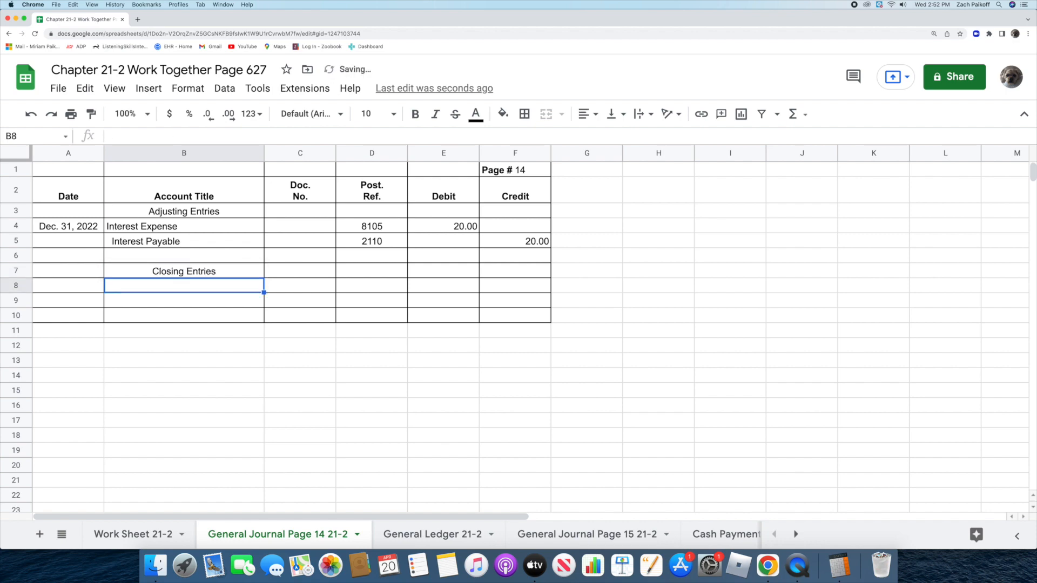
- Record the closing debit line in journal row 8: date Dec. 31, account title Income Summary, debit 8497
double_click(84, 286)
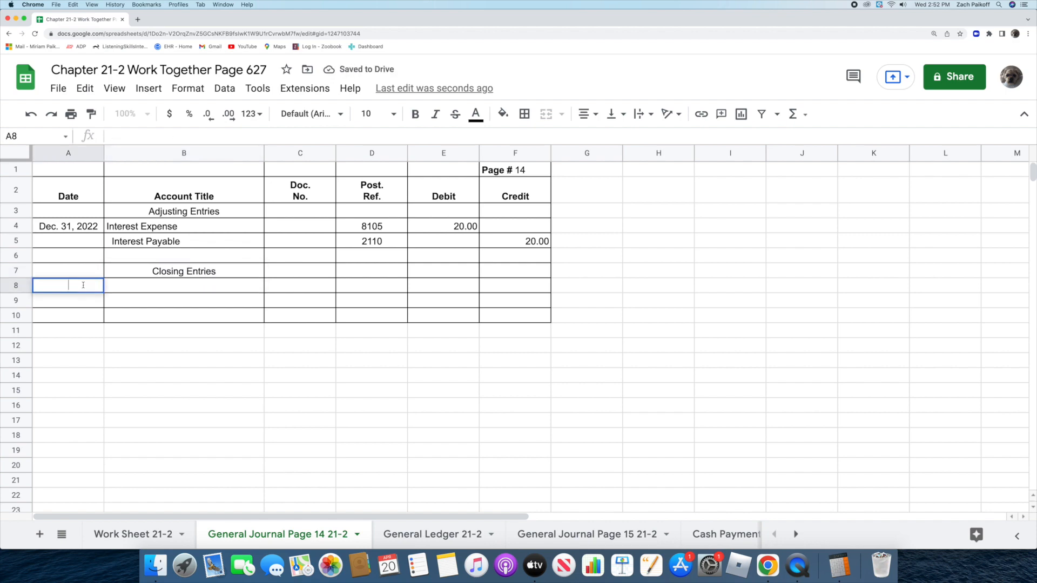
type("Dec. 31")
key("Return")
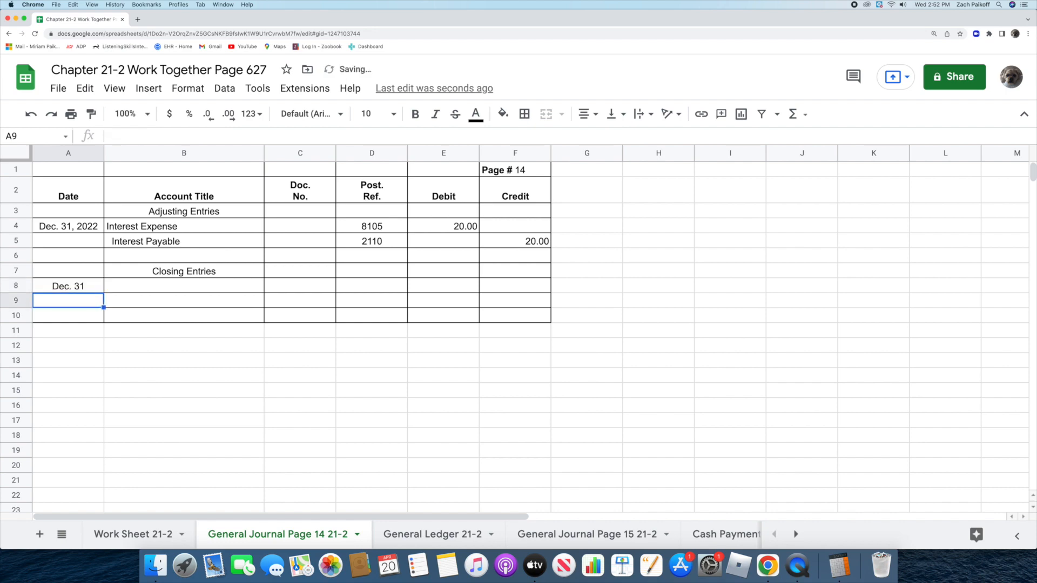
double_click(130, 289)
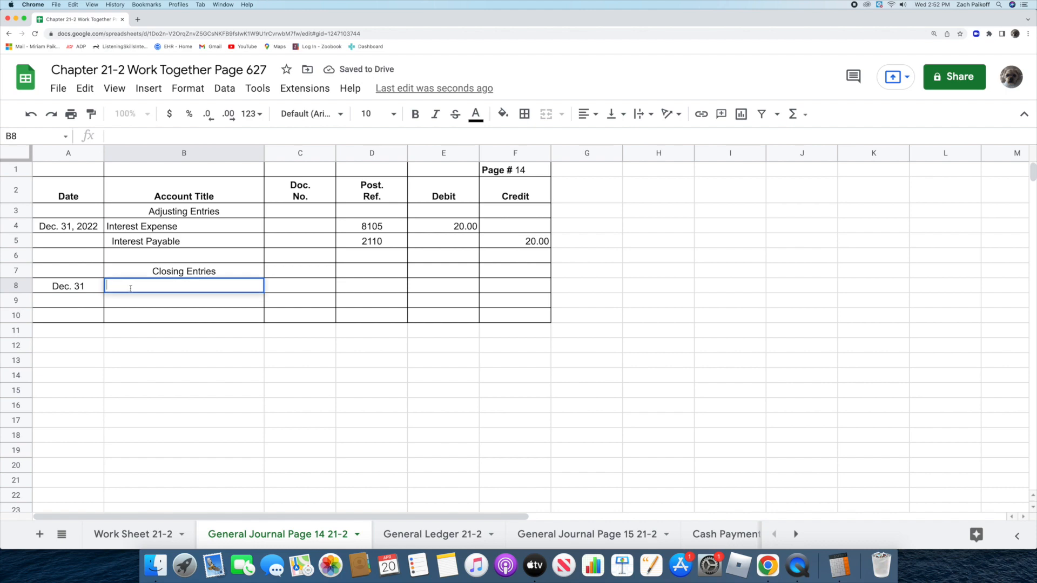
type("Income S")
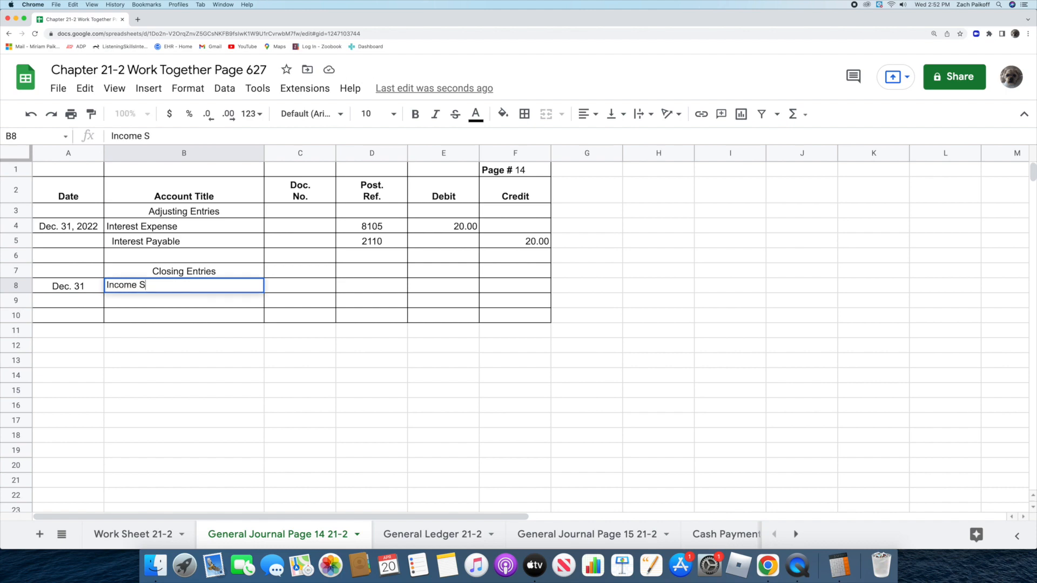
type("ummary")
key("Return")
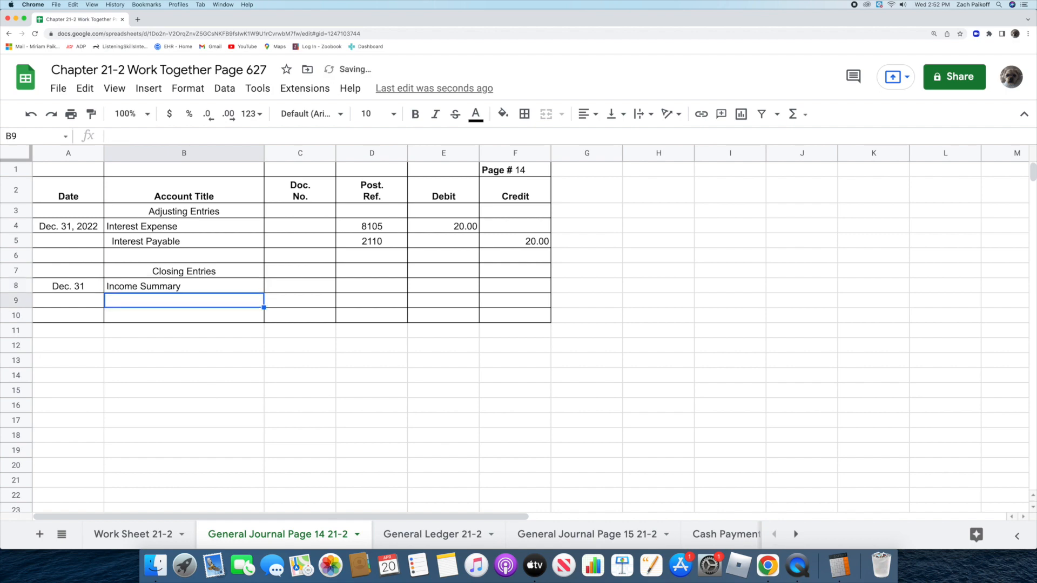
double_click(445, 285)
type("8497")
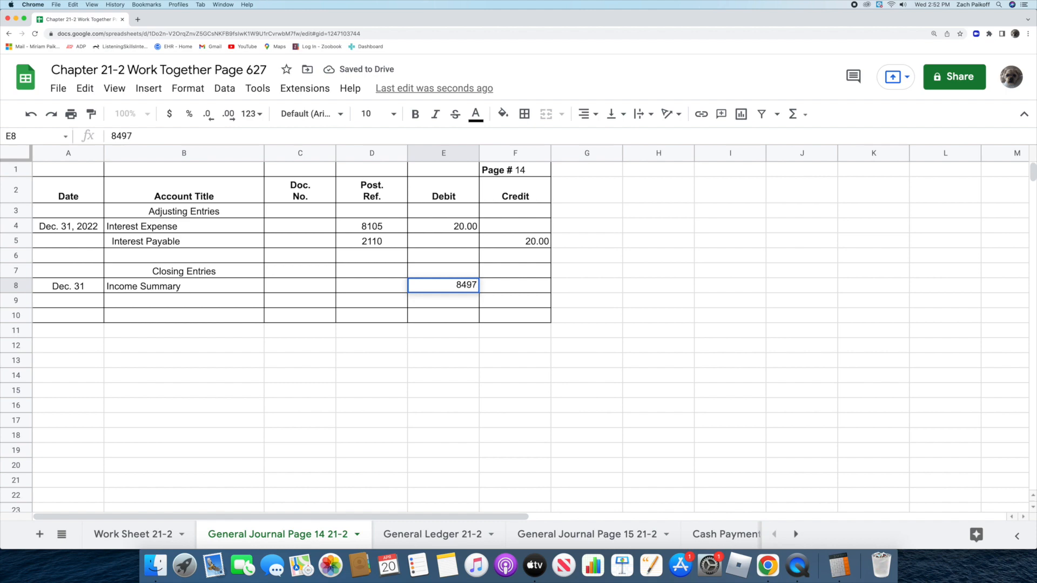
key("Return")
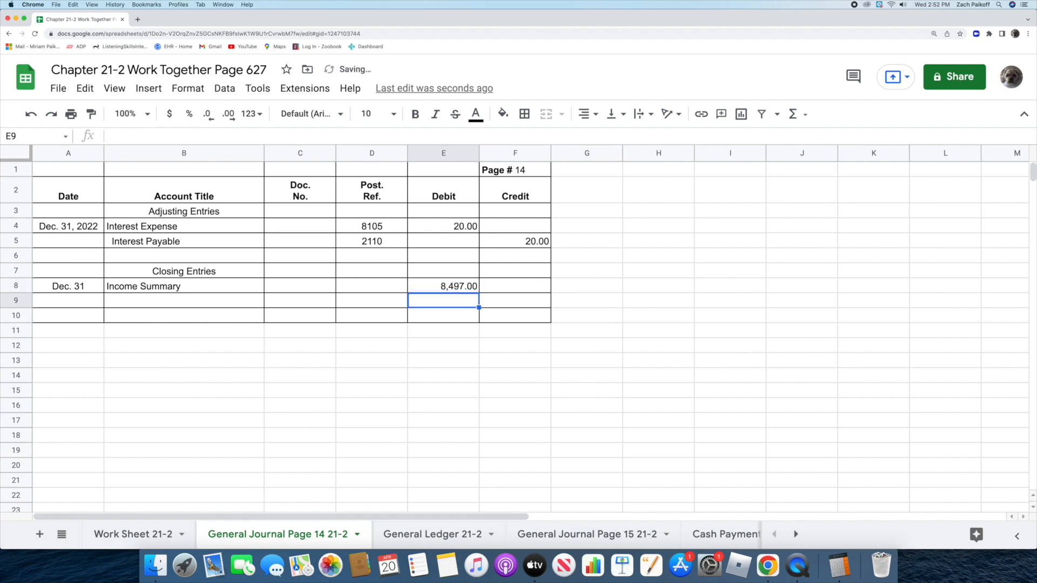
- Record the closing credit line in journal row 9: indented account title Interest Expense with a credit of 8497
double_click(233, 301)
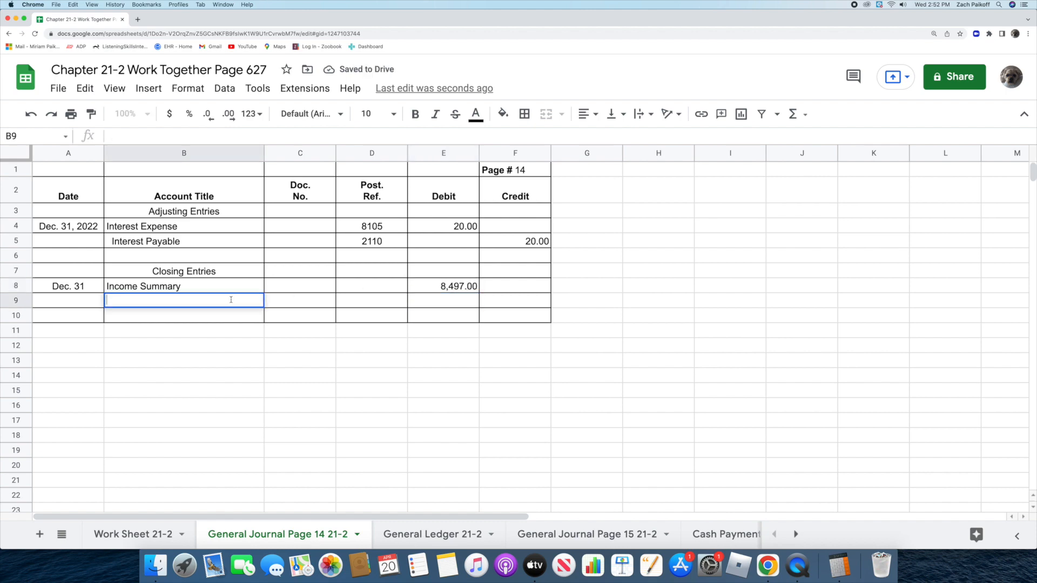
type("Interest ")
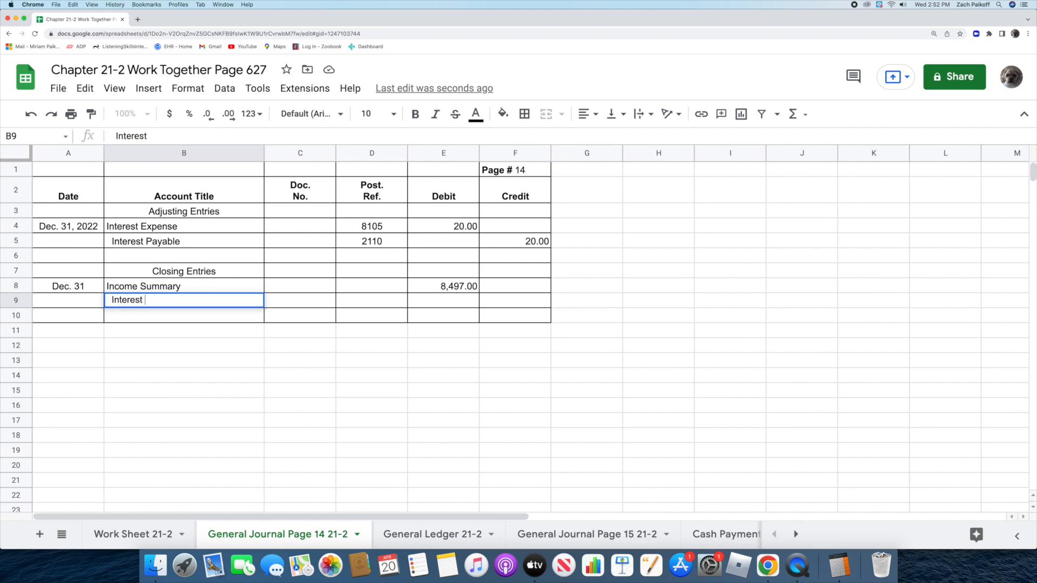
type("Expense")
key("Return")
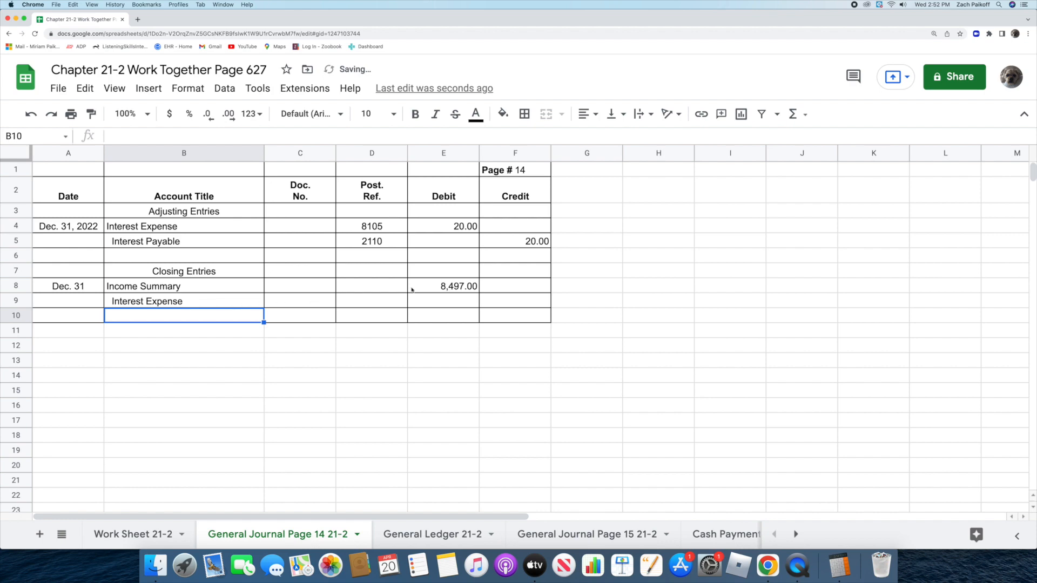
double_click(500, 299)
type("8497")
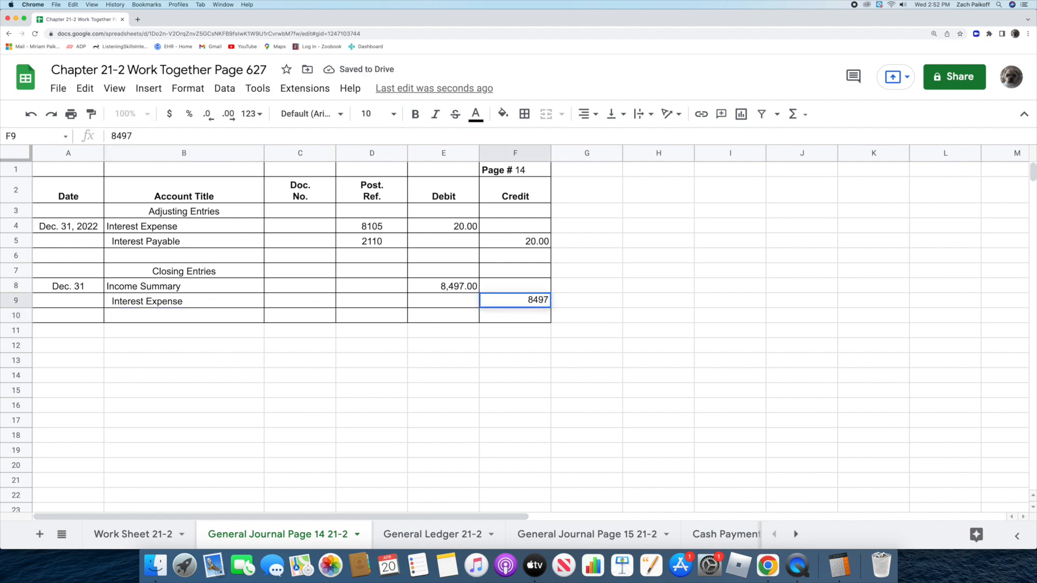
key("Return")
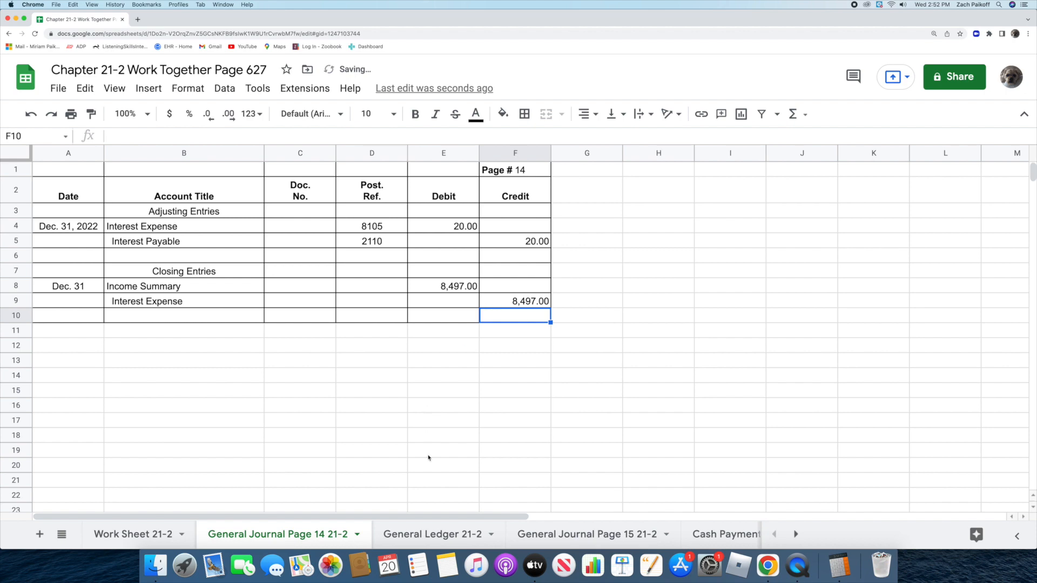
- On the General Ledger 21-2 sheet, start a posting in row 23 of Income Summary with date Dec. 31, 2022 and post reference G14
left_click(436, 534)
scroll(385, 463, "down", 2)
scroll(386, 464, "down", 2)
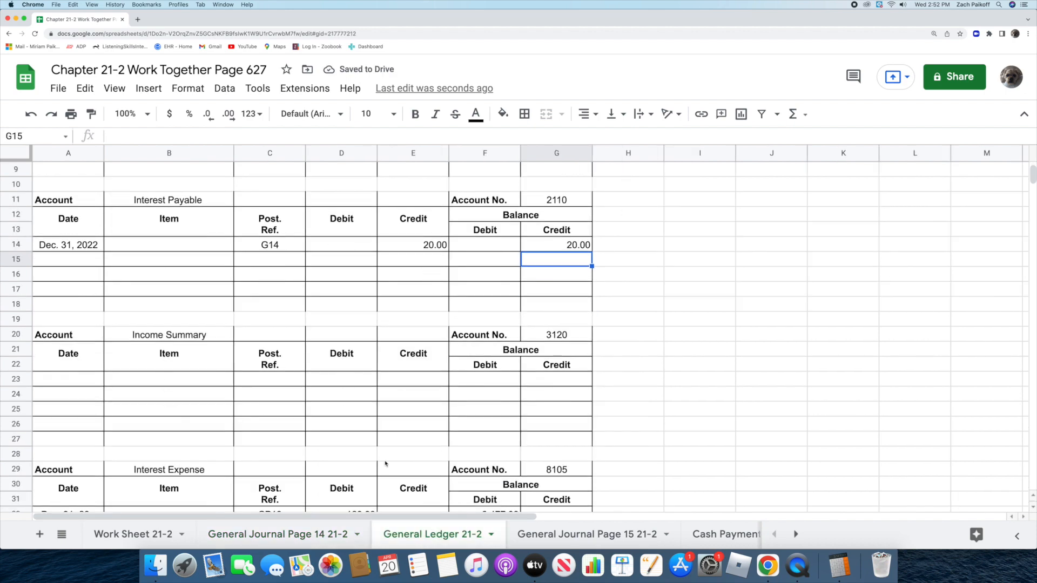
double_click(62, 379)
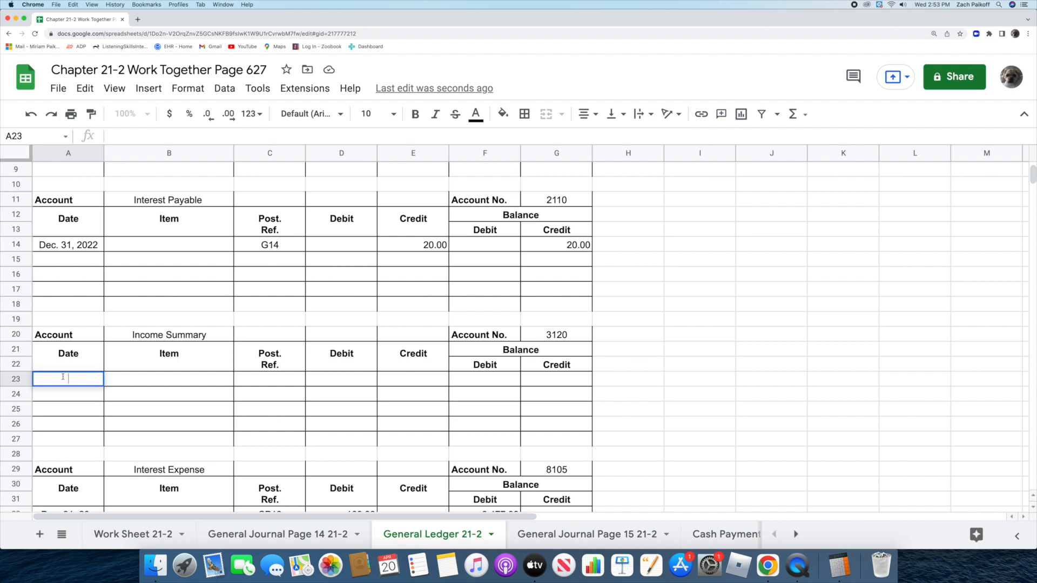
type("Dec. 31, 2022")
key("Return")
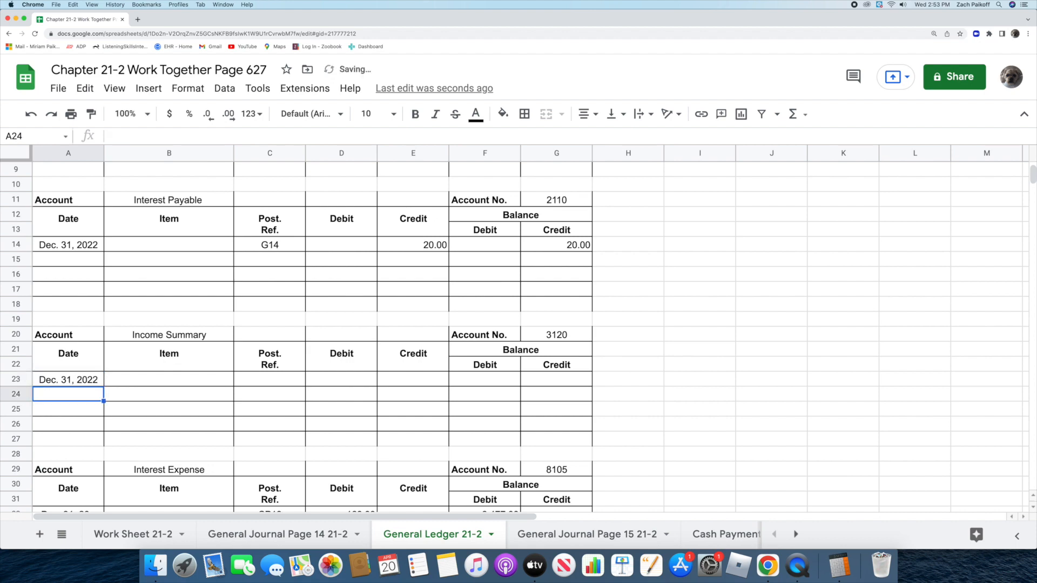
left_click(271, 380)
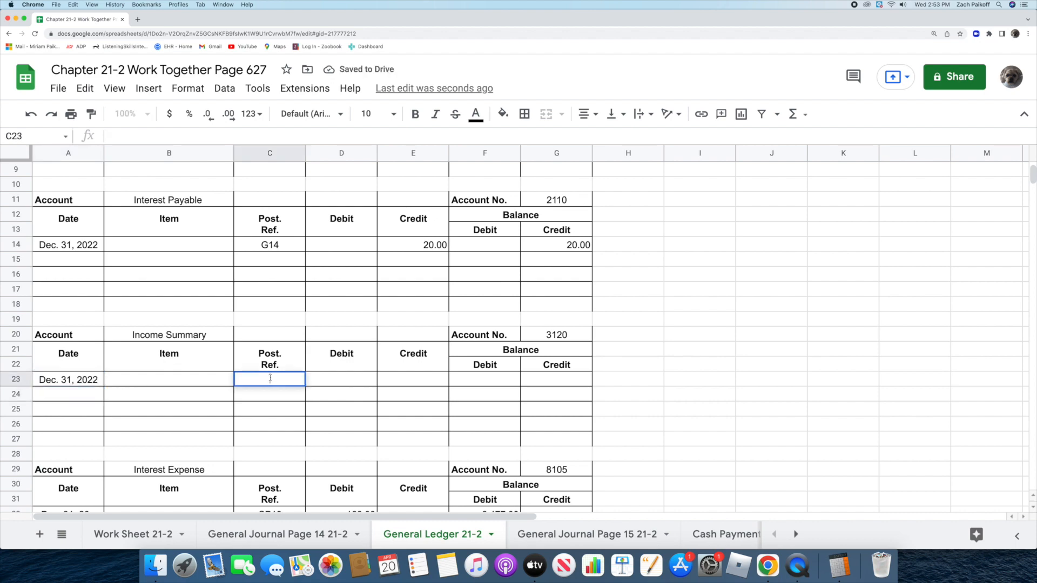
type("G14")
key("Return")
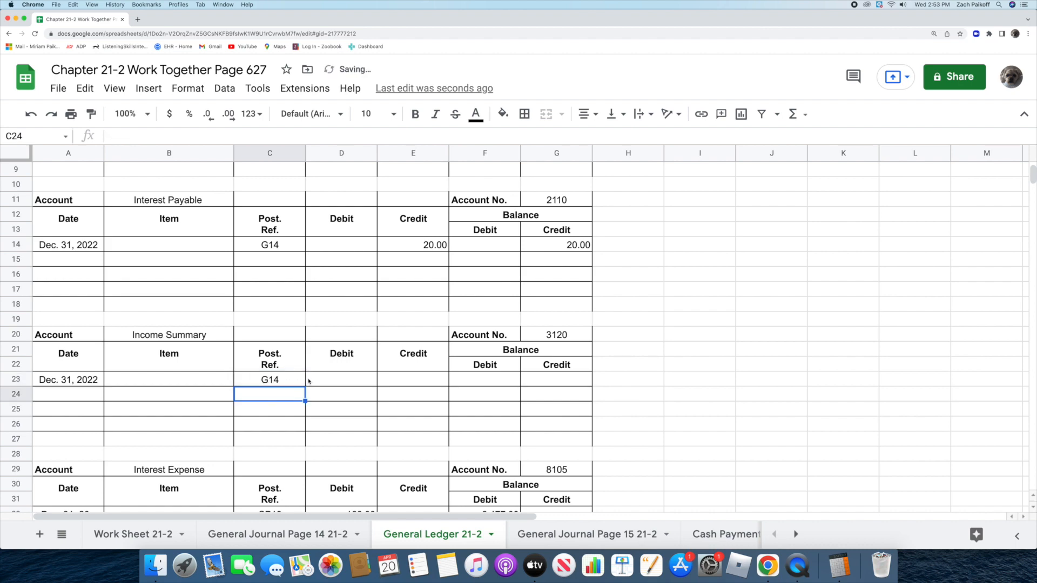
- Enter a debit of 8,497 in row 23 of the Income Summary account
left_click(332, 379)
type("8")
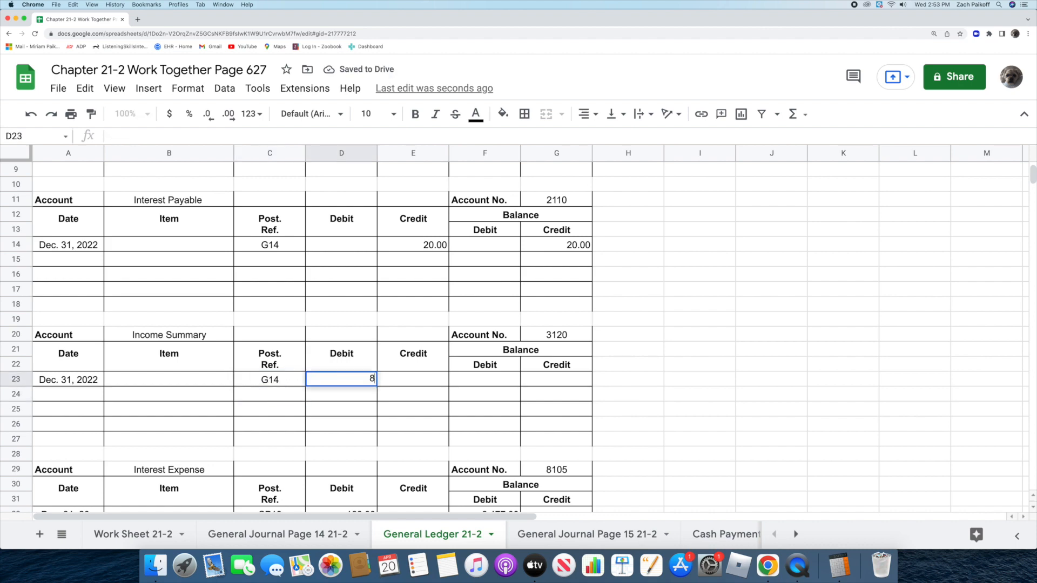
type(",497")
key("Return")
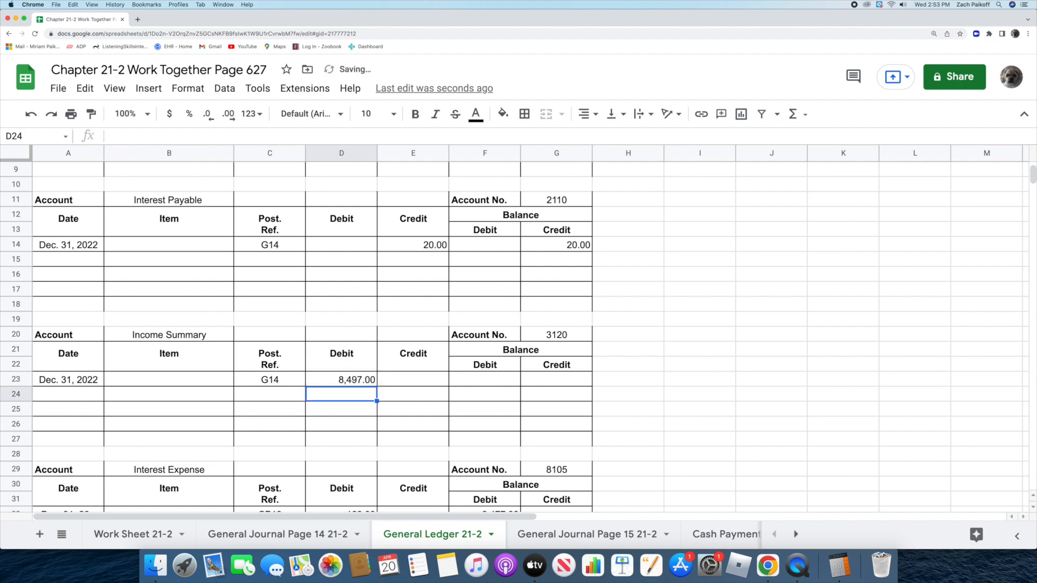
- Enter a debit balance of 8,497 in row 23 of the Income Summary account
double_click(474, 380)
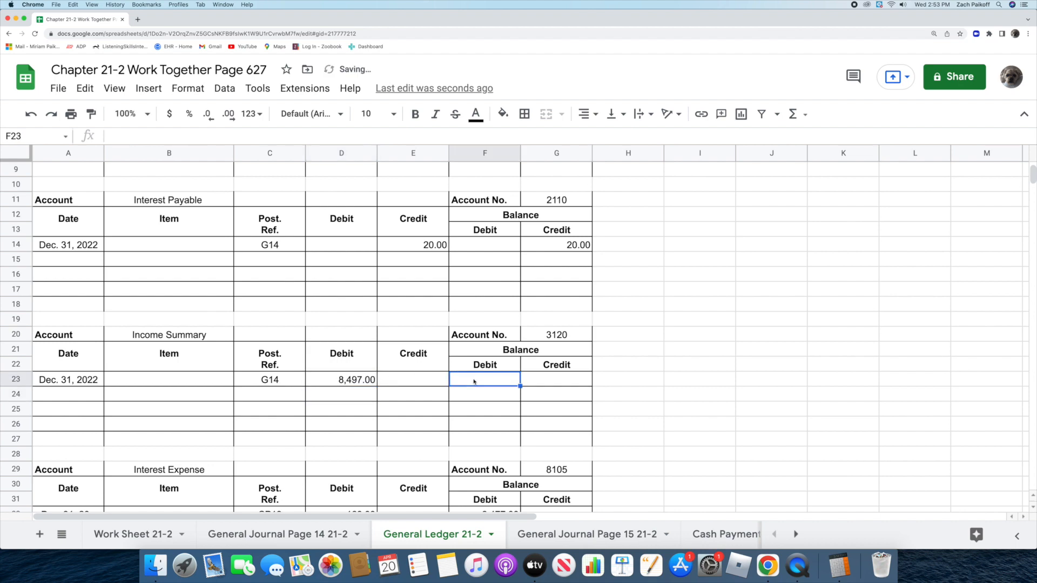
type("8497")
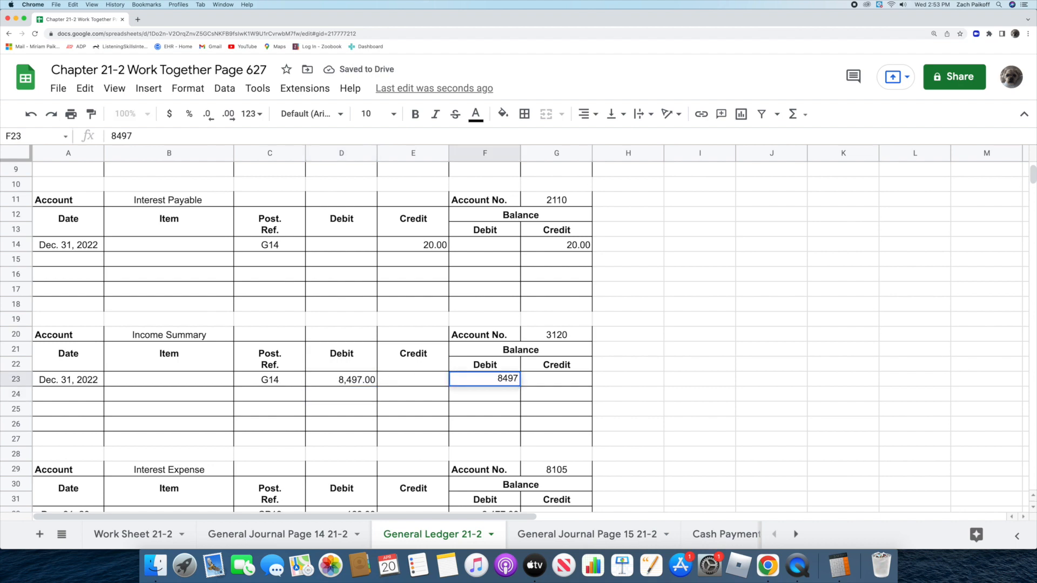
key("Return")
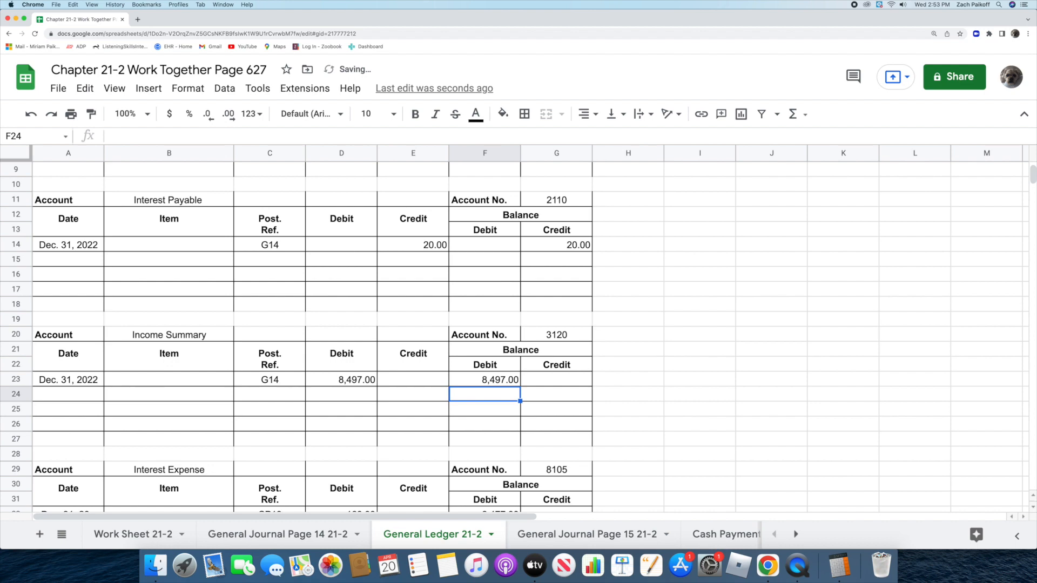
- On the General Journal Page 14 21-2 sheet, enter post reference 3120 for the Income Summary line in row 8
left_click(303, 535)
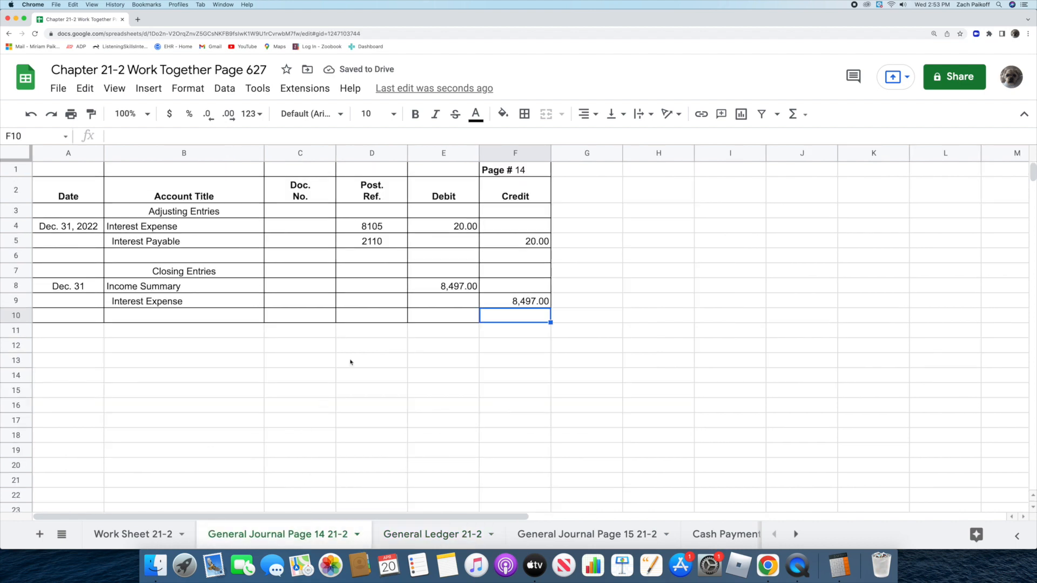
double_click(382, 287)
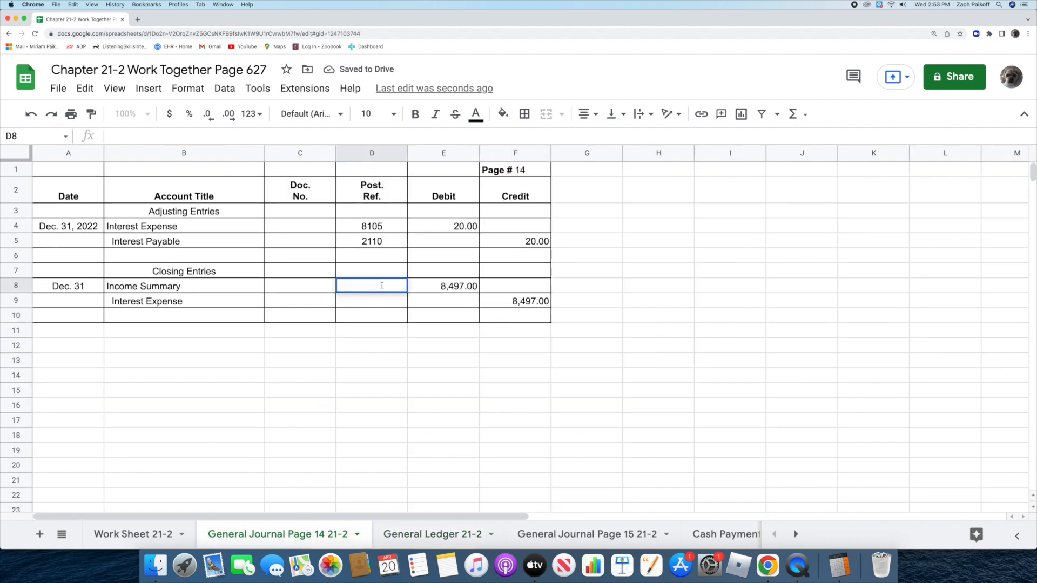
type("3120")
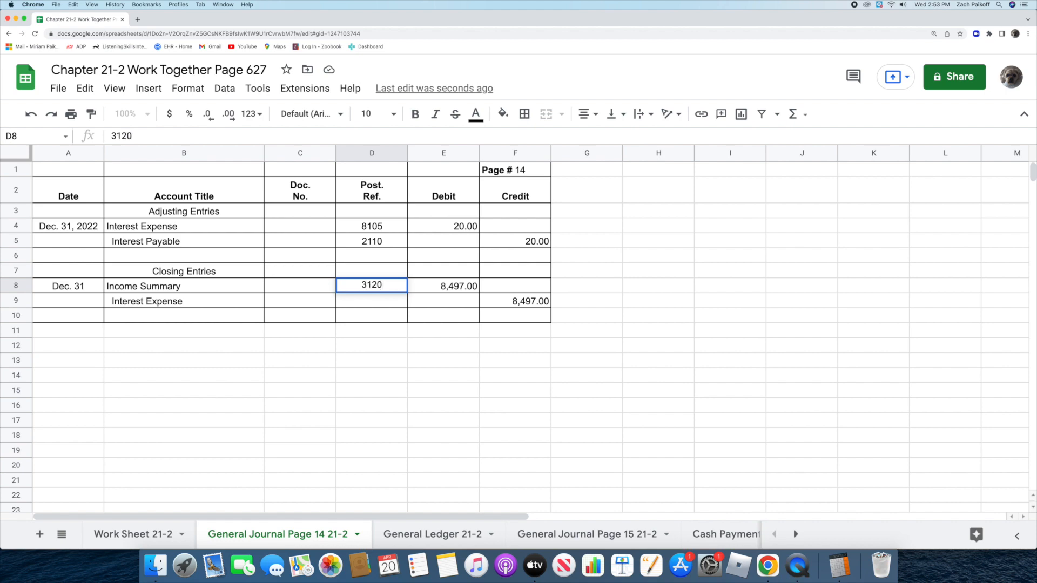
key("Return")
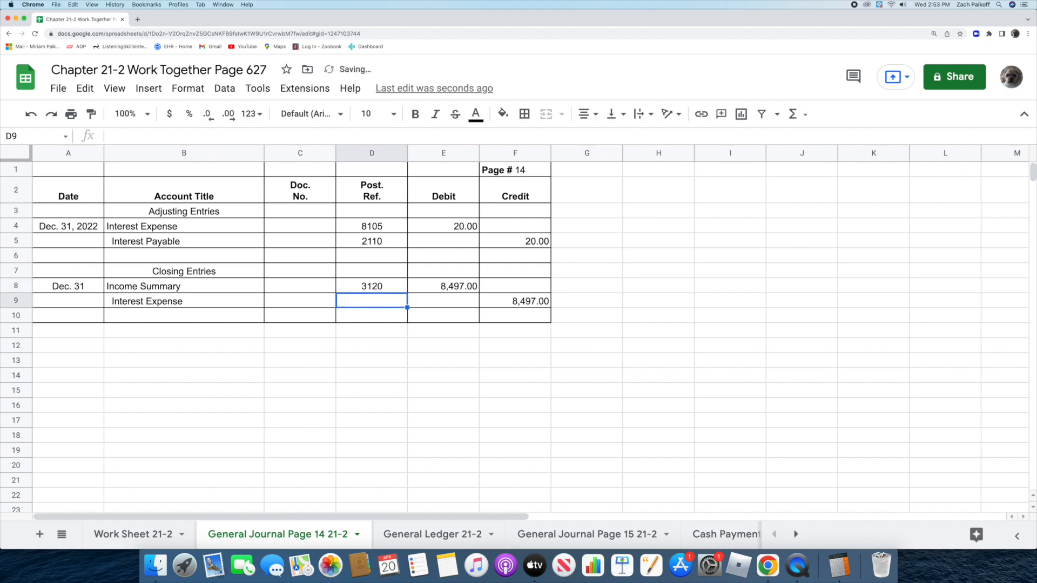
- On the General Ledger 21-2 sheet, start the closing posting in row 34 of Interest Expense with date 31 and post reference G14
left_click(412, 528)
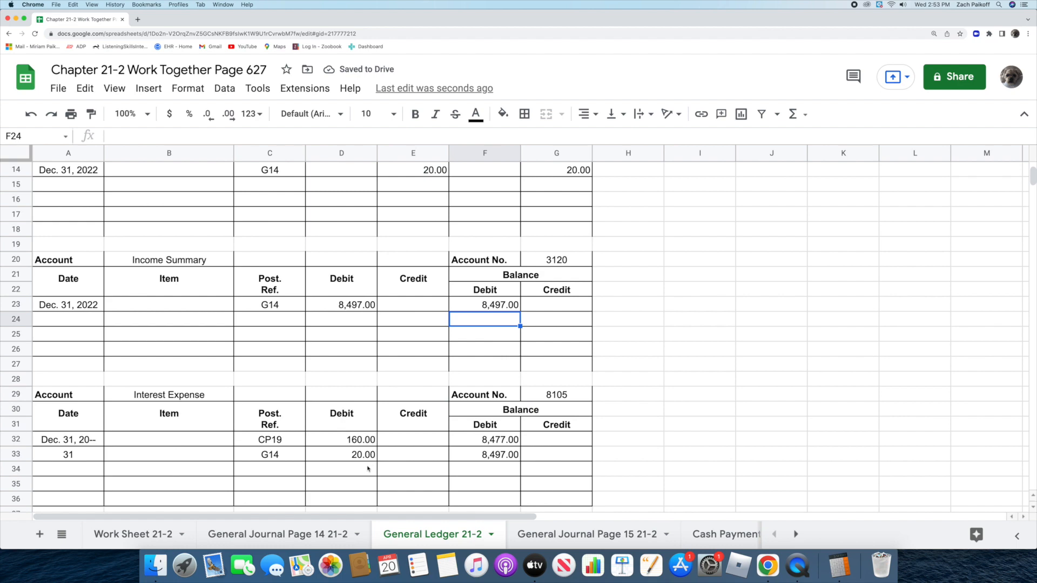
scroll(368, 469, "down", 2)
double_click(77, 397)
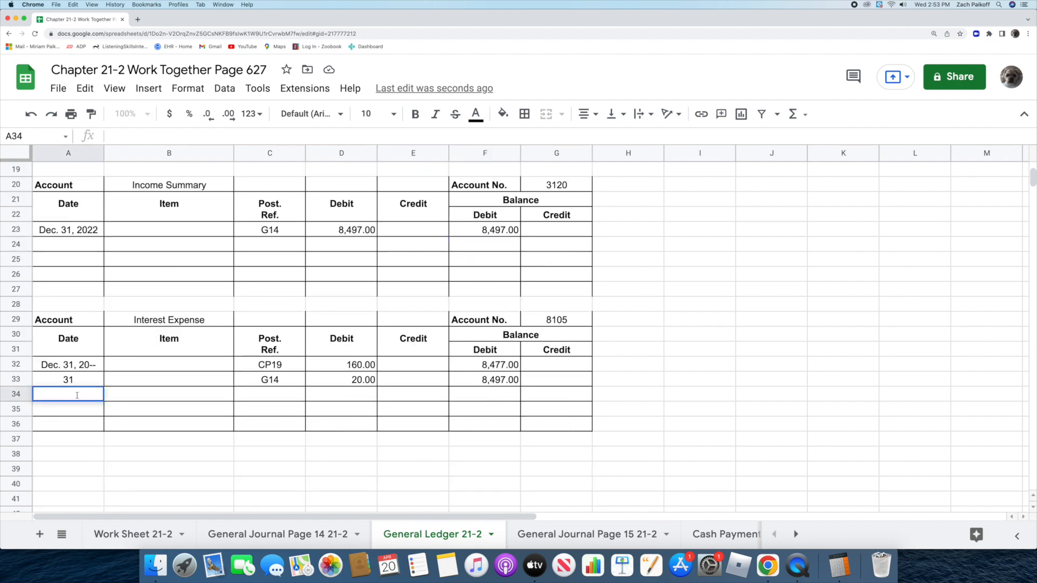
type("31")
key("Return")
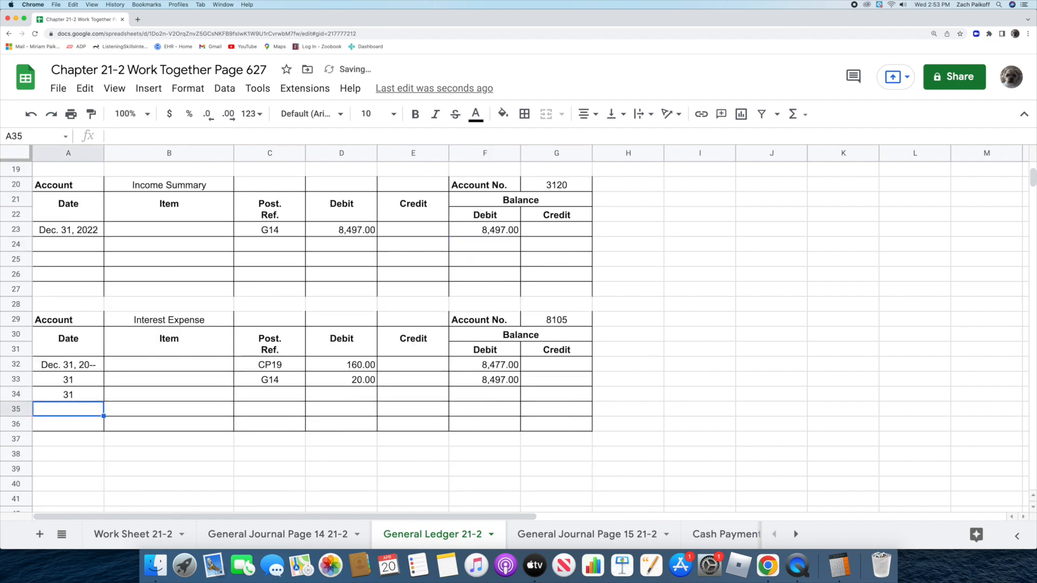
double_click(256, 393)
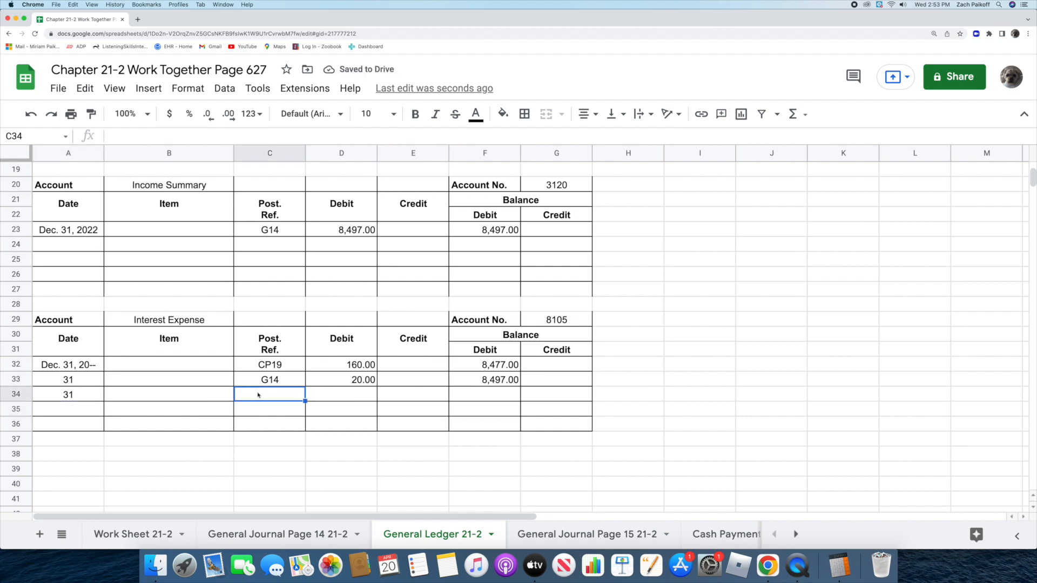
type("G14")
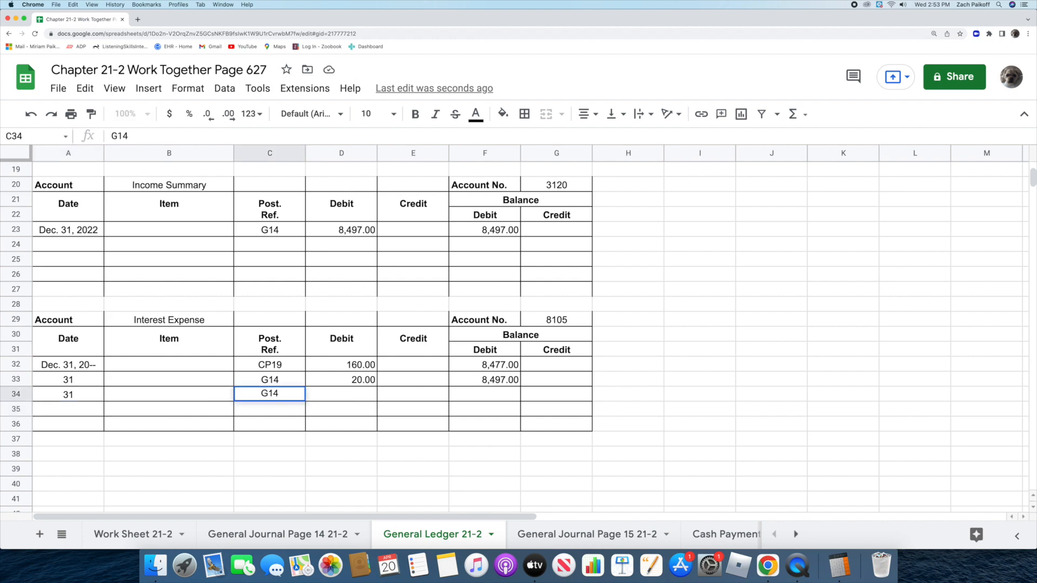
key("Return")
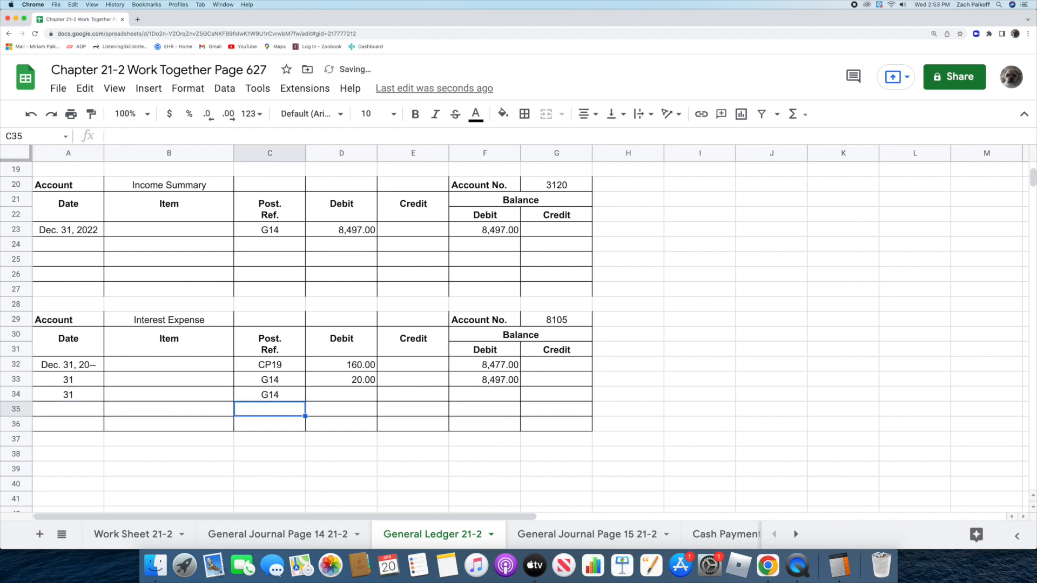
- Enter a credit of 8,497 in row 34 of Interest Expense and set both its debit and credit balances to 0
left_click(403, 393)
type("8,497")
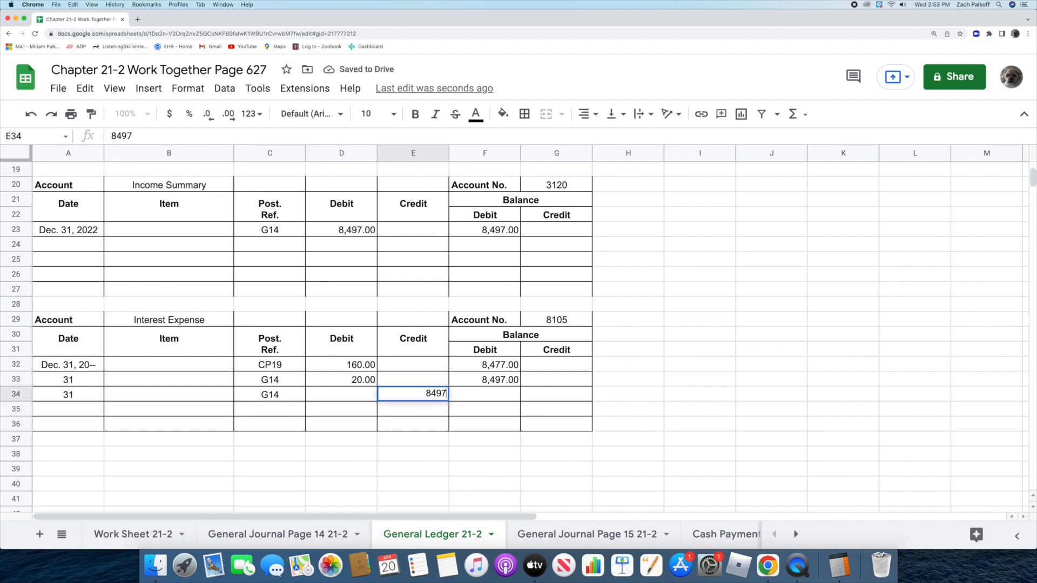
key("Return")
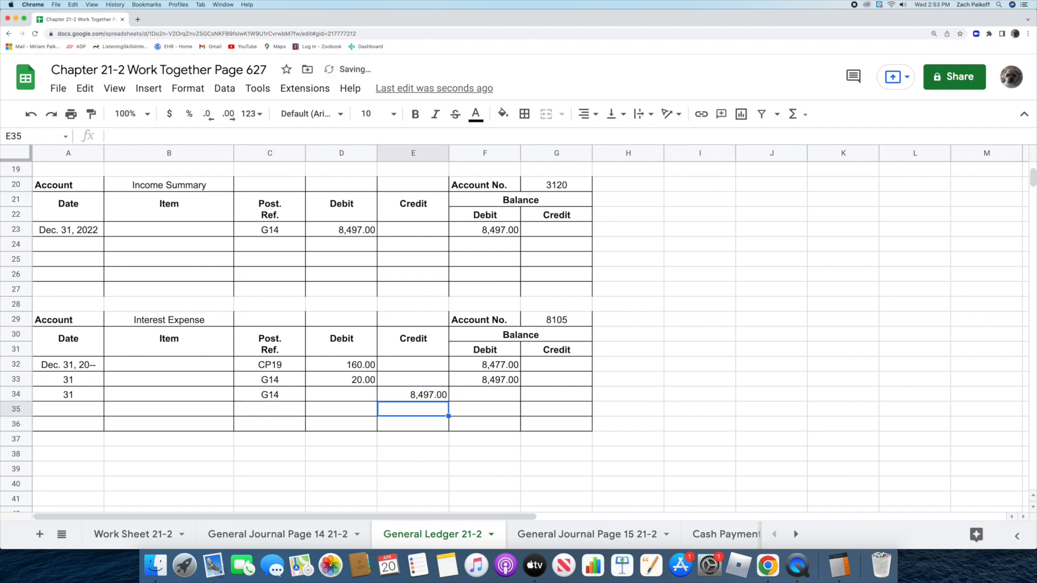
double_click(476, 396)
type("0")
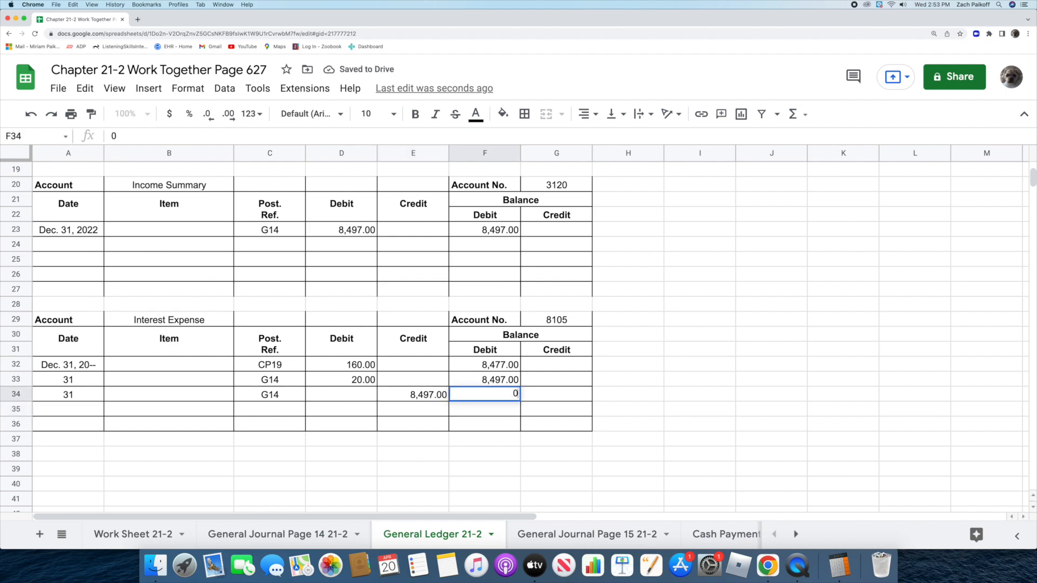
key("Return")
double_click(553, 397)
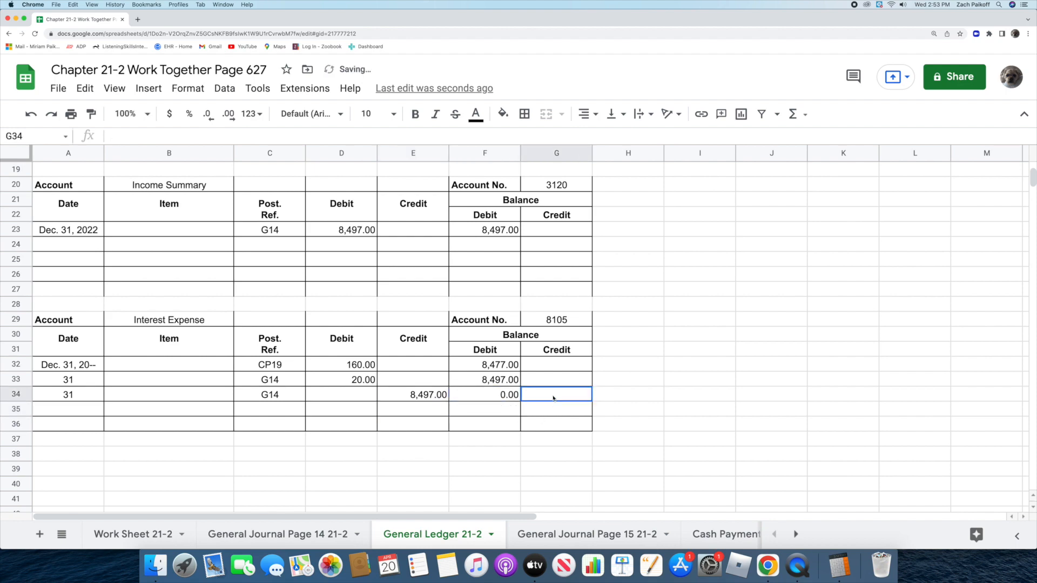
type("0")
key("Return")
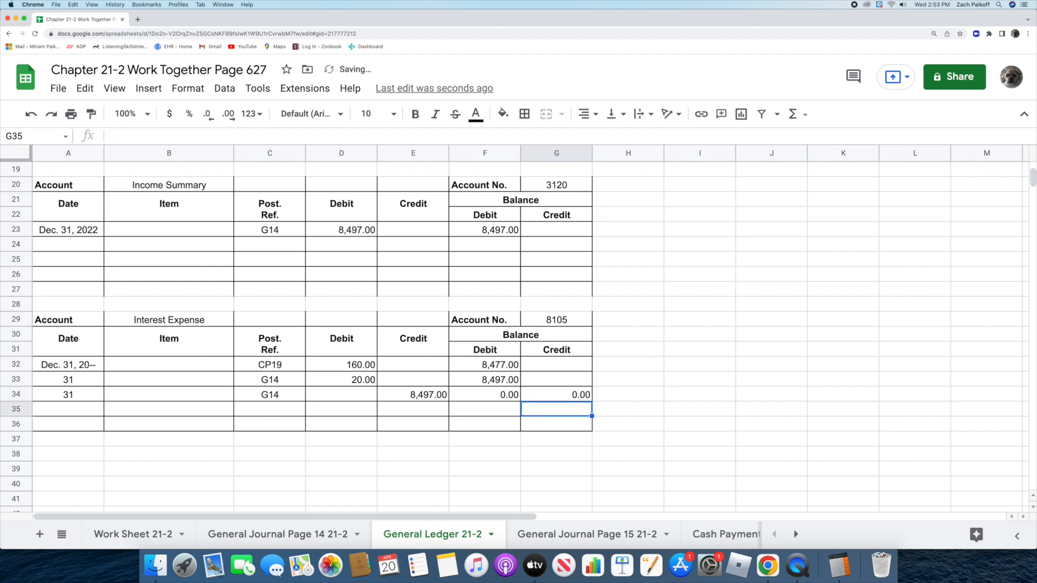
- On the General Journal Page 14 21-2 sheet, enter post reference 8105 for the Interest Expense line in row 9
left_click(313, 534)
double_click(372, 306)
type("8105")
key("Return")
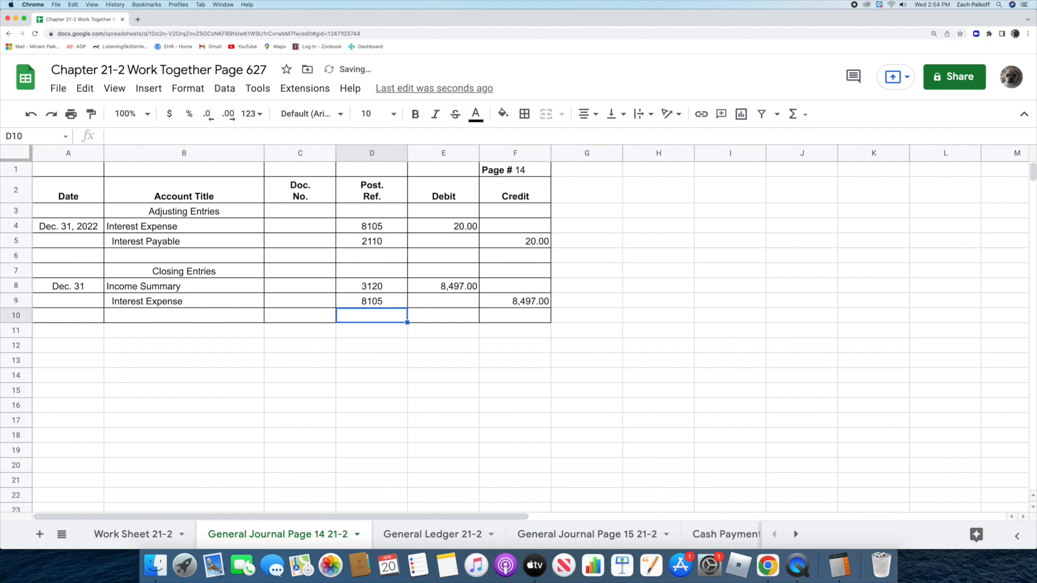
- On the General Journal Page 15 21-2 sheet, enter the heading Reversing Entries in the account title cell of row 3
left_click(587, 534)
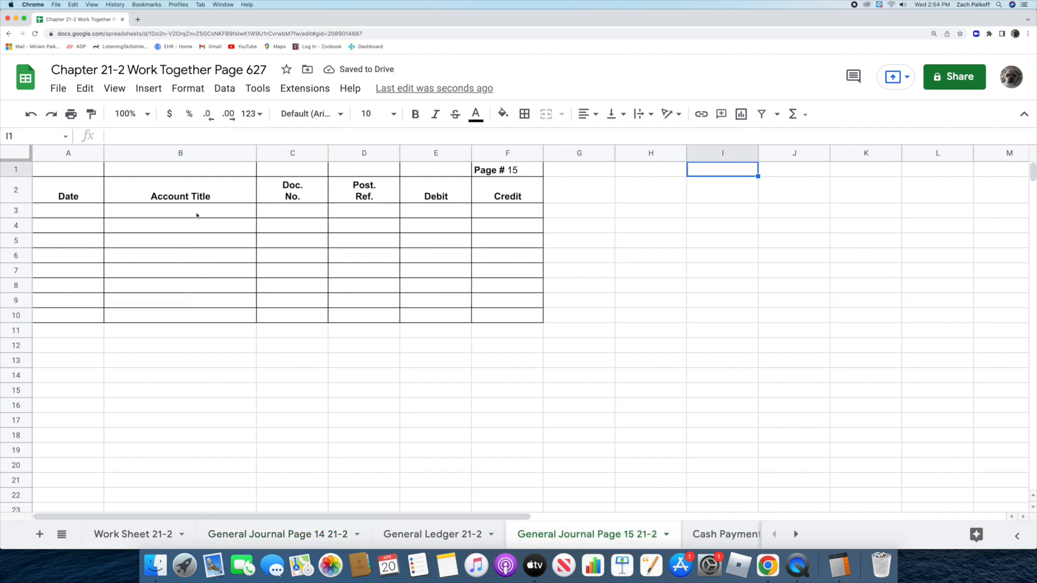
double_click(196, 214)
type("Reversing Entries")
key("Return")
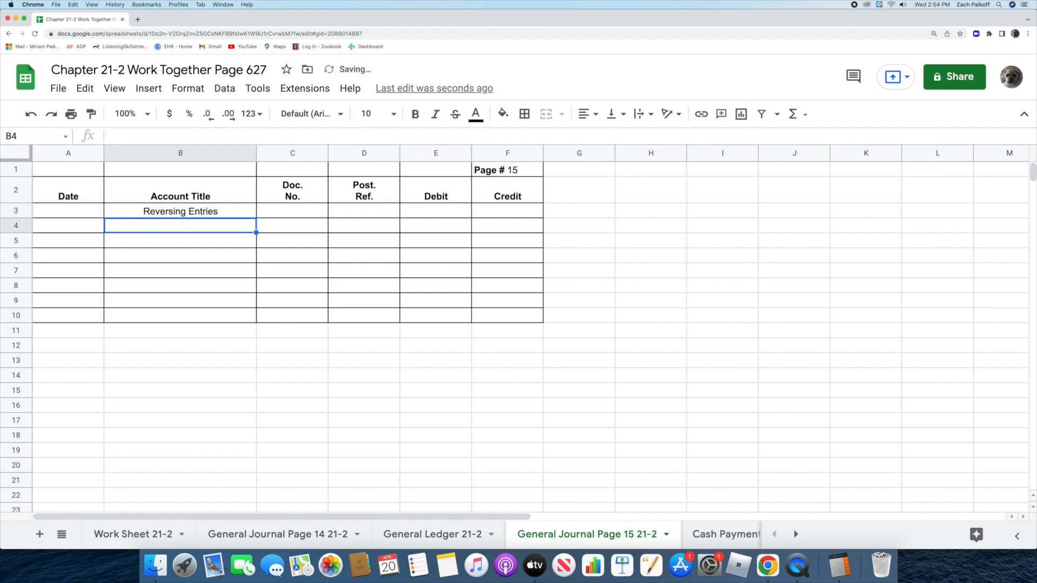
- Record the reversing debit line in journal row 4: date Jan. 1, 2023, account title Interest Payable, debit 20
double_click(90, 226)
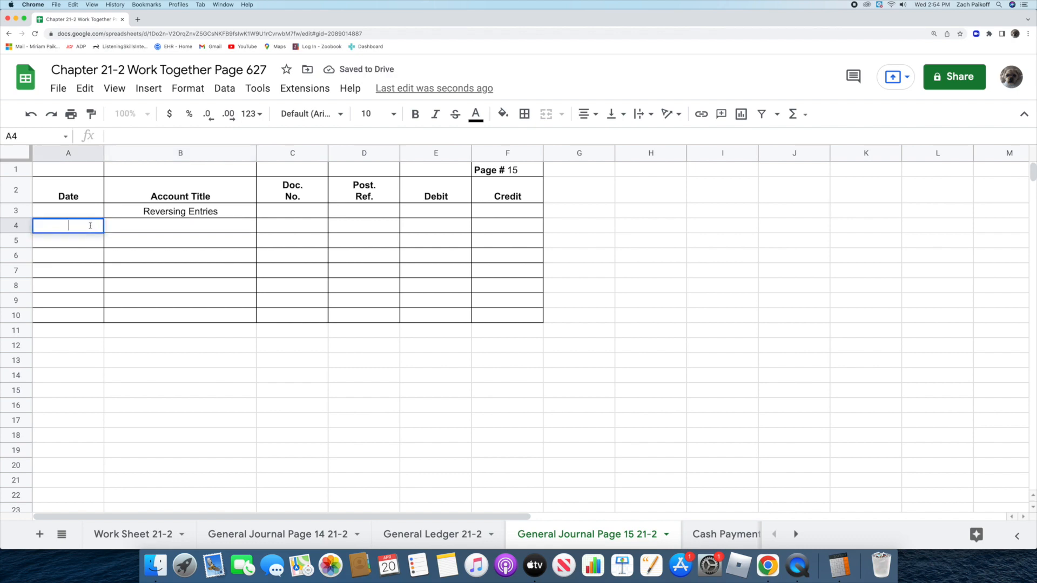
type("Jan. 1, 2023")
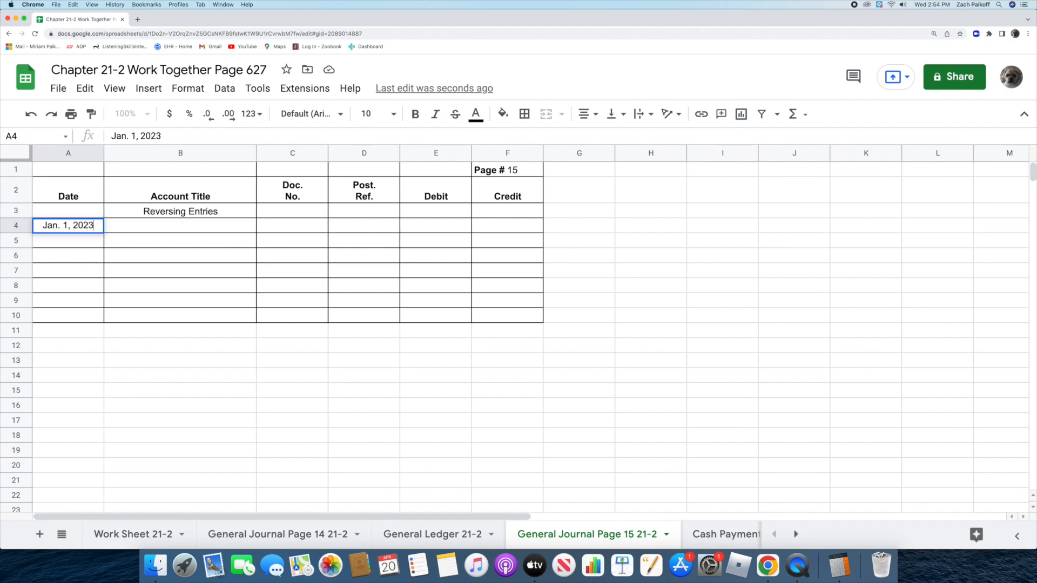
key("Return")
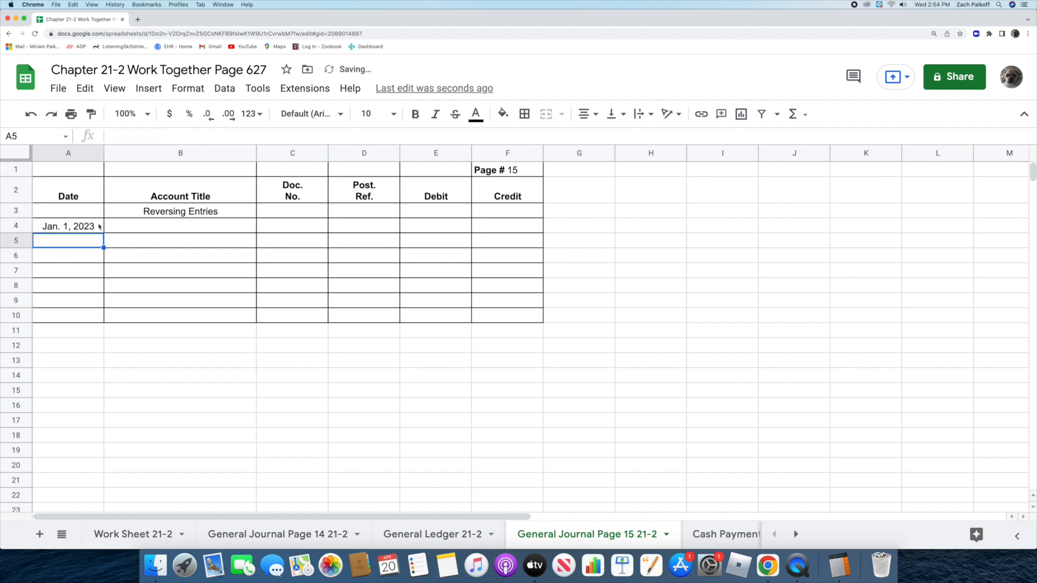
double_click(128, 227)
type("Interes")
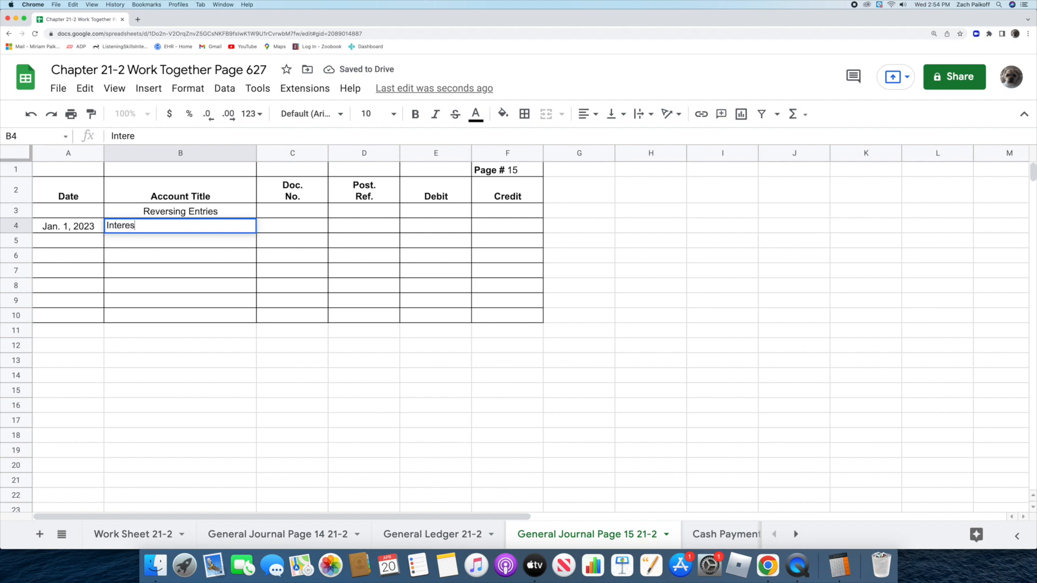
type("t Payable")
key("Return")
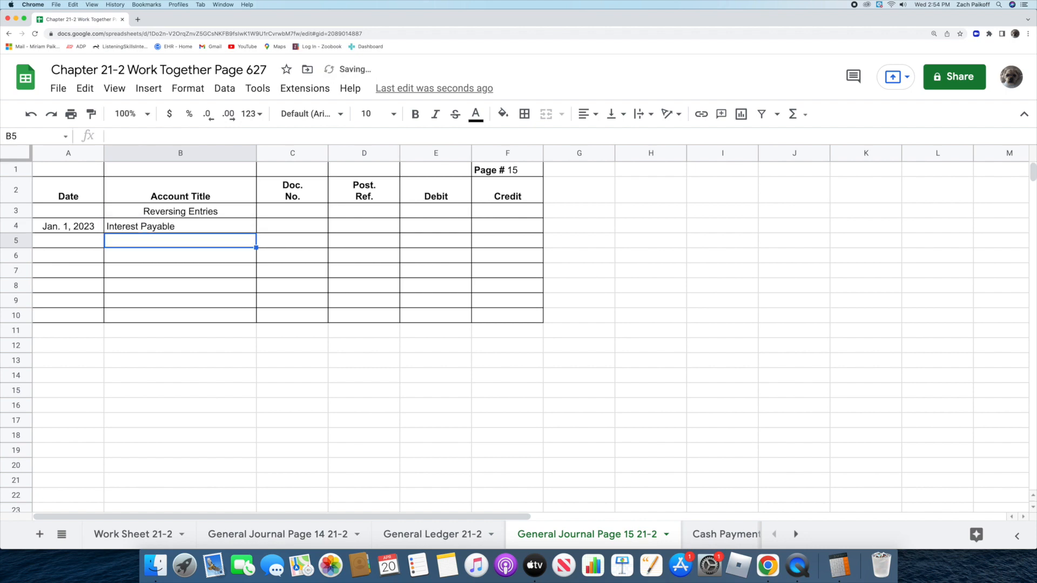
left_click(427, 225)
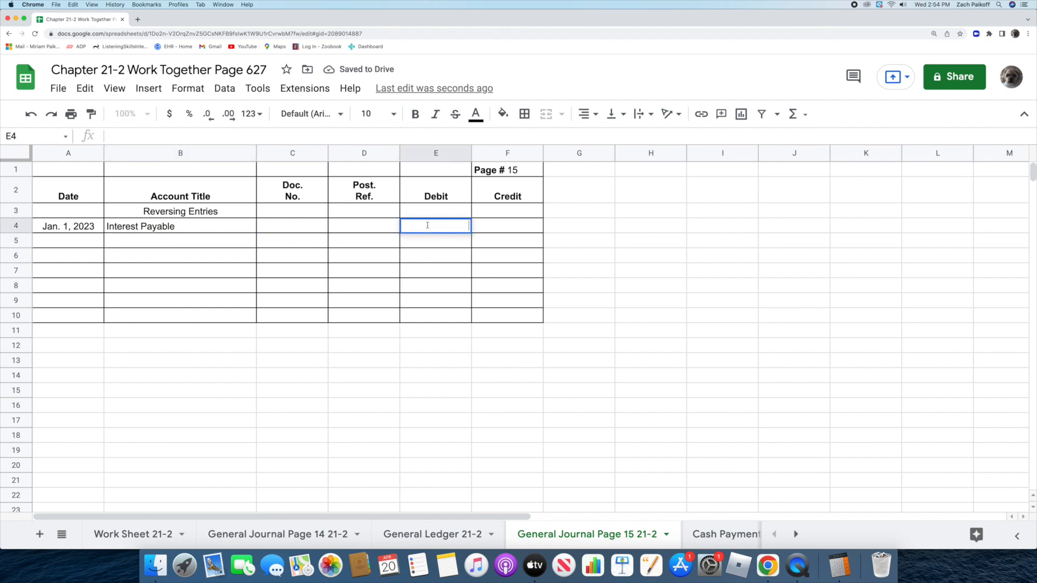
type("20")
key("Return")
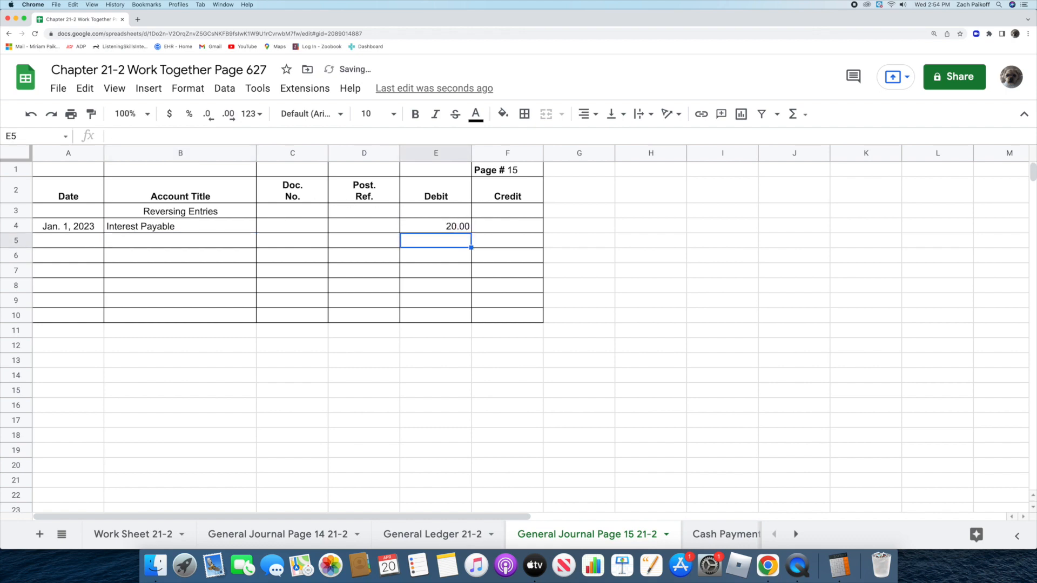
- Record the reversing credit line in journal row 5: indented account title Interest Expense with a credit of 20
left_click(222, 244)
key("Return")
type("I")
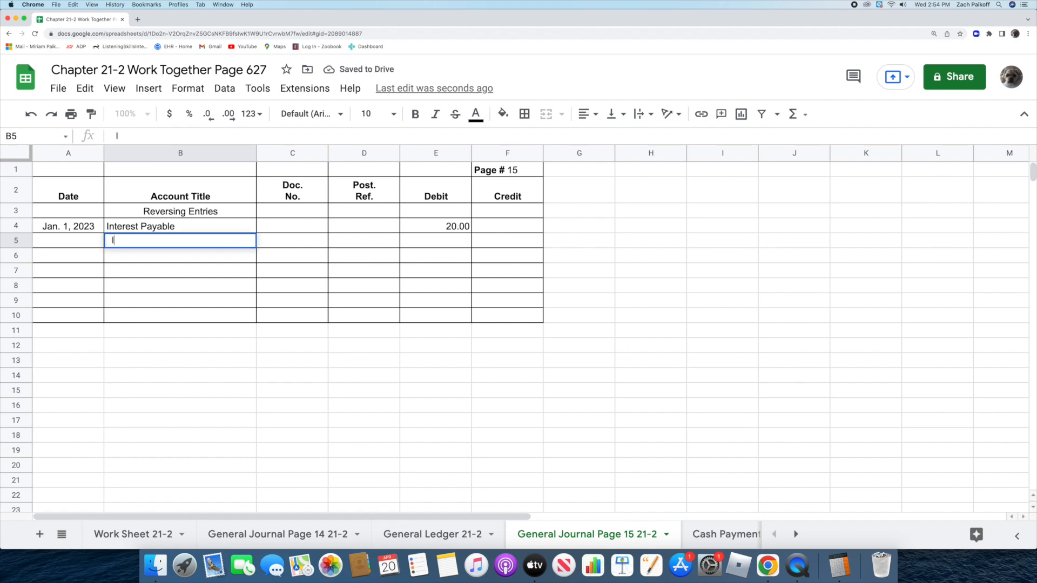
type("nterest")
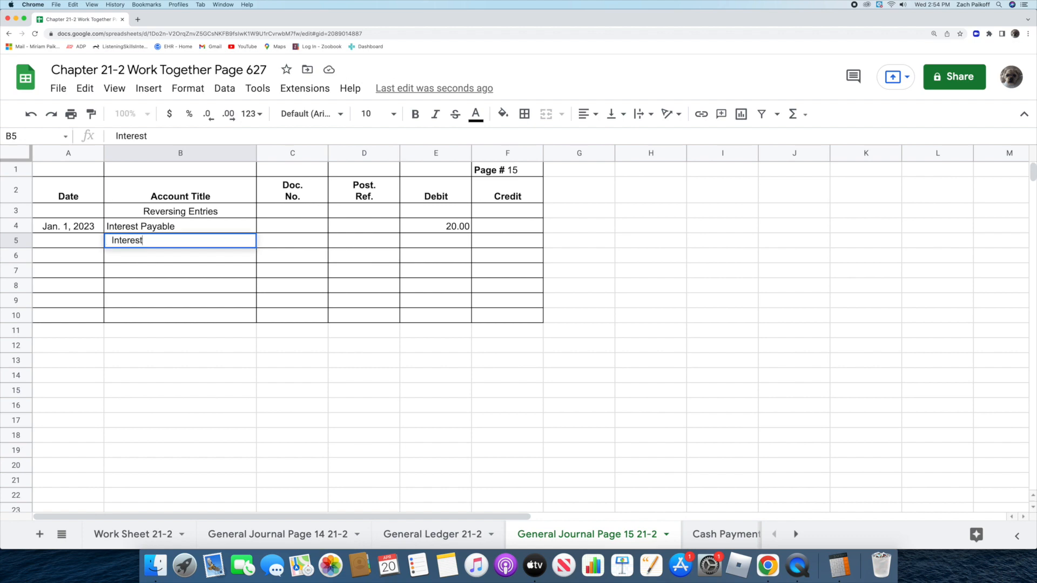
type(" Expense")
key("Return")
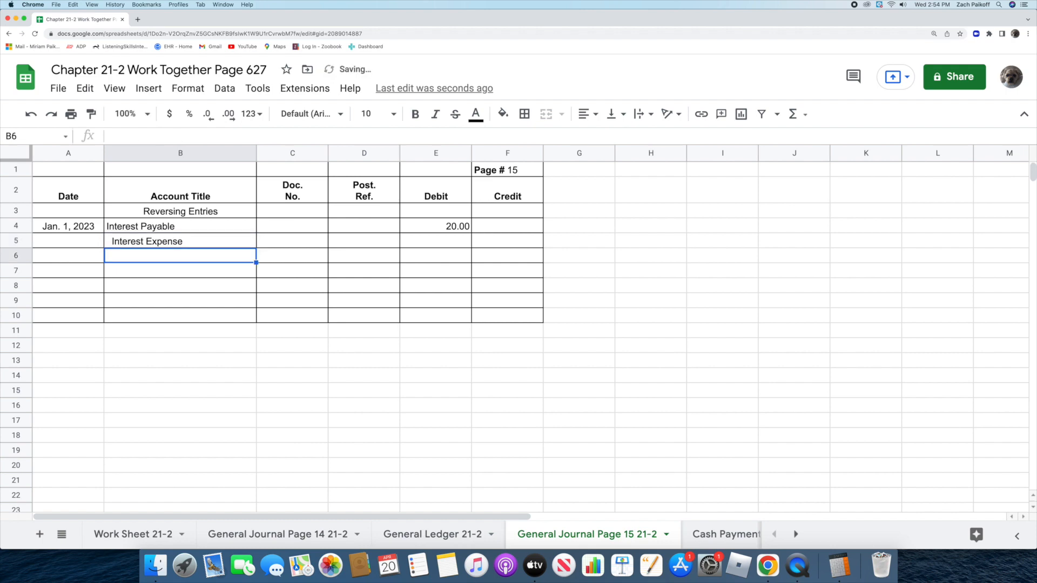
left_click(484, 244)
type("2")
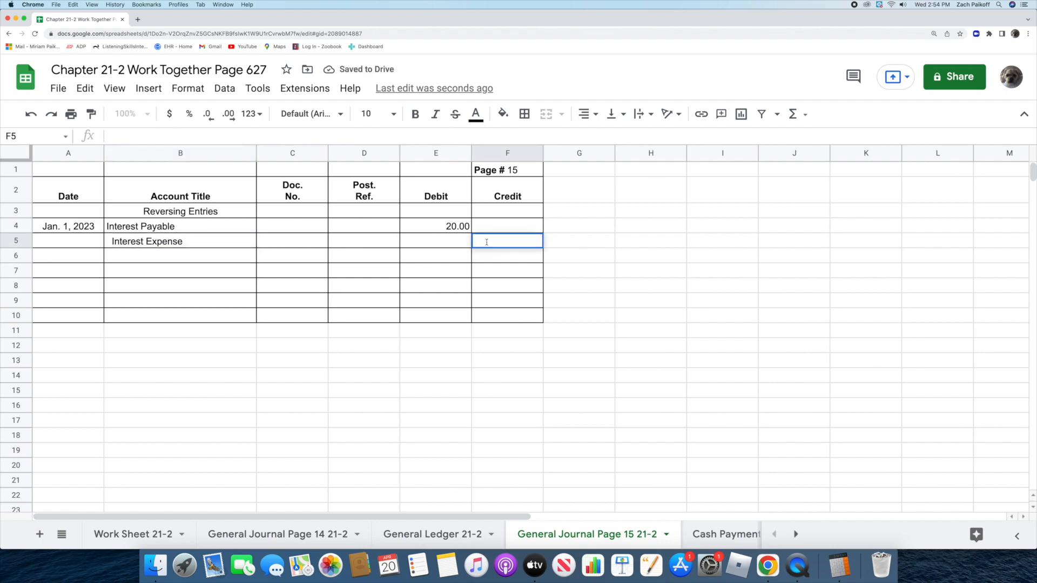
type("0")
key("Return")
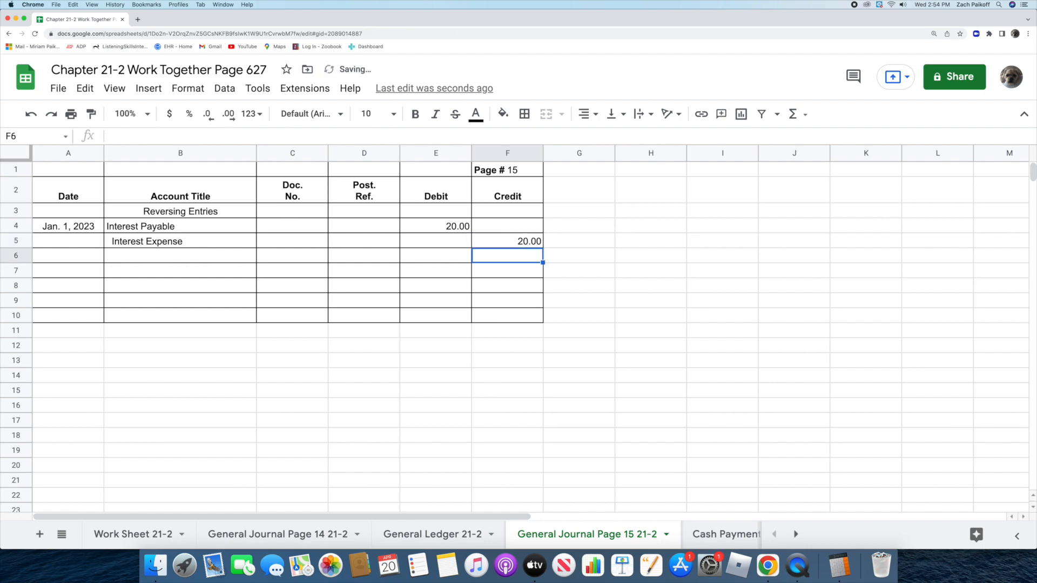
- On the General Ledger 21-2 sheet, post the reversing entry to Interest Payable in row 15: date Jan. 1, post reference G15, debit 20
left_click(421, 532)
scroll(351, 429, "up", 5)
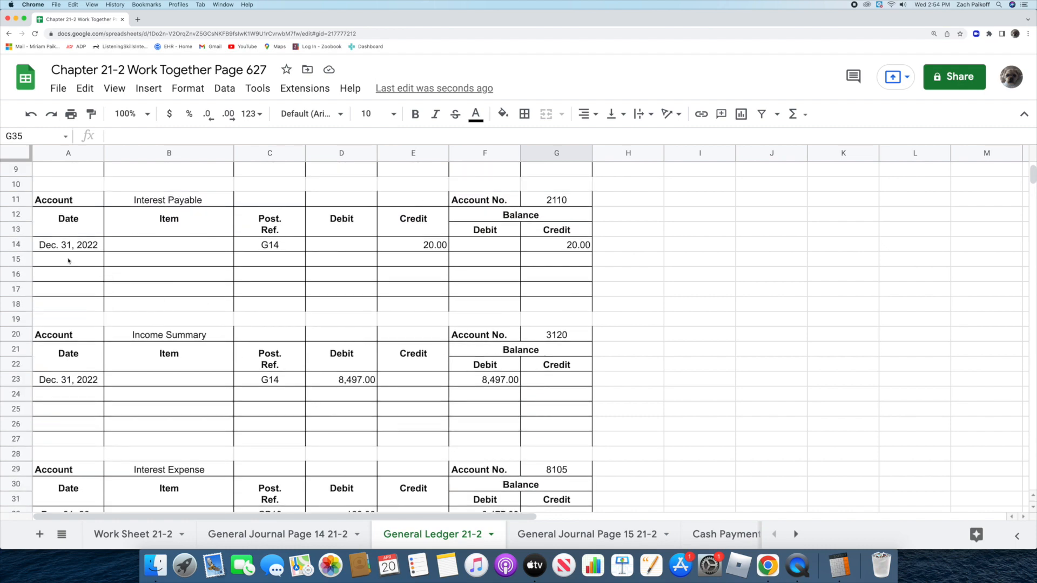
left_click(68, 259)
type("J")
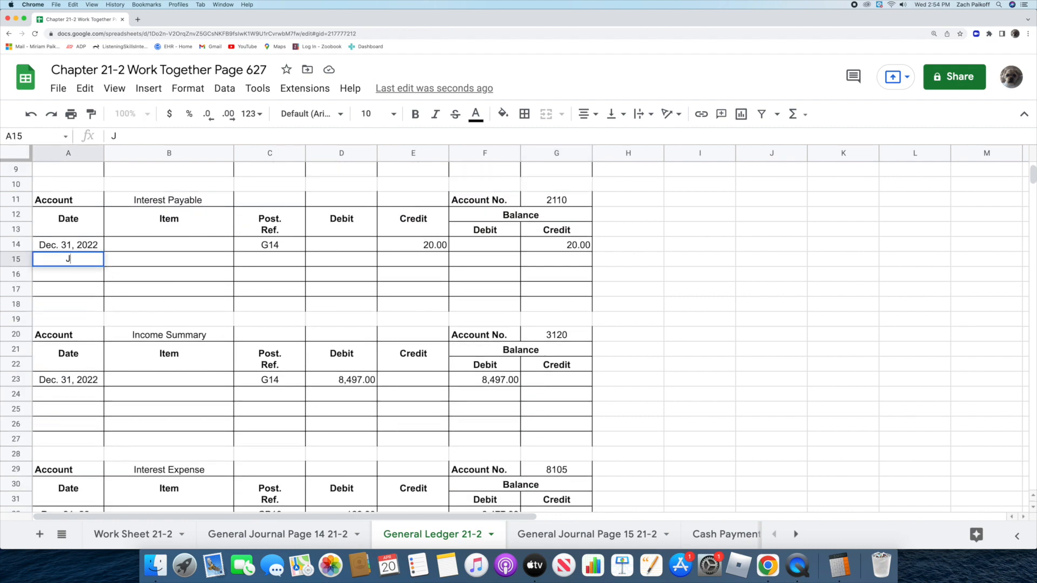
type("an. 1, 2023")
key("Return")
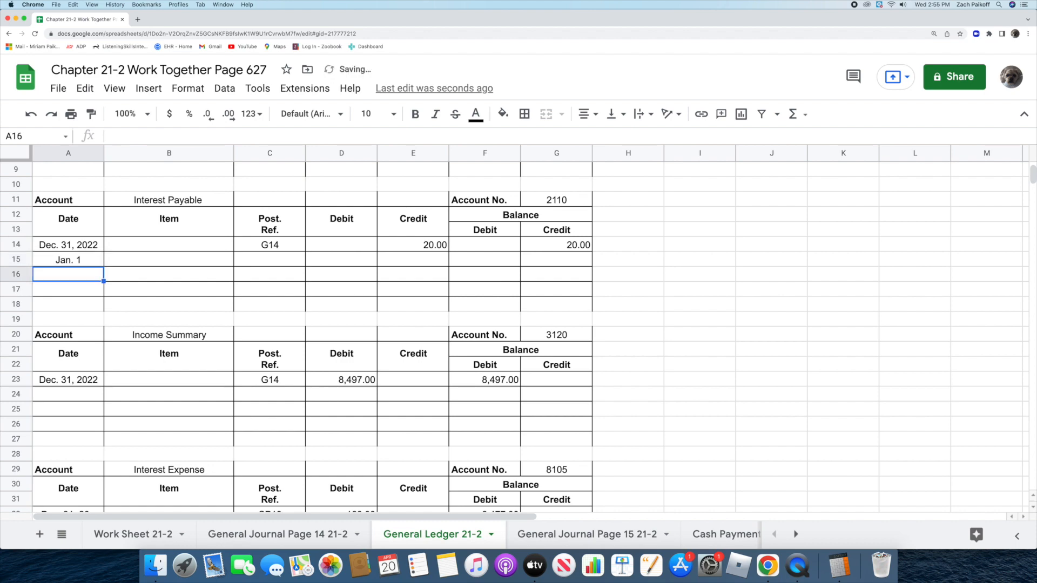
double_click(257, 259)
type("G15")
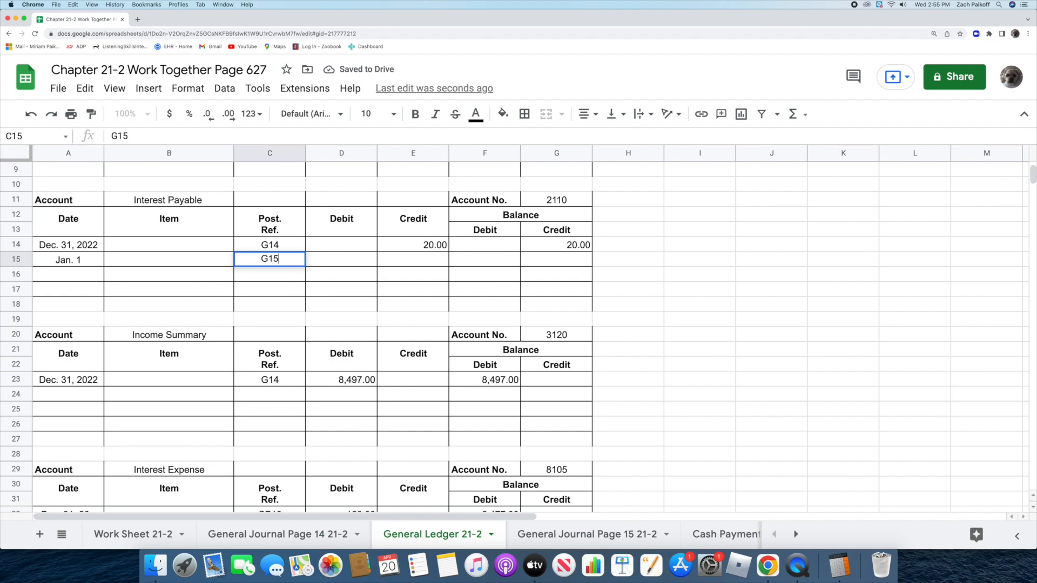
key("Return")
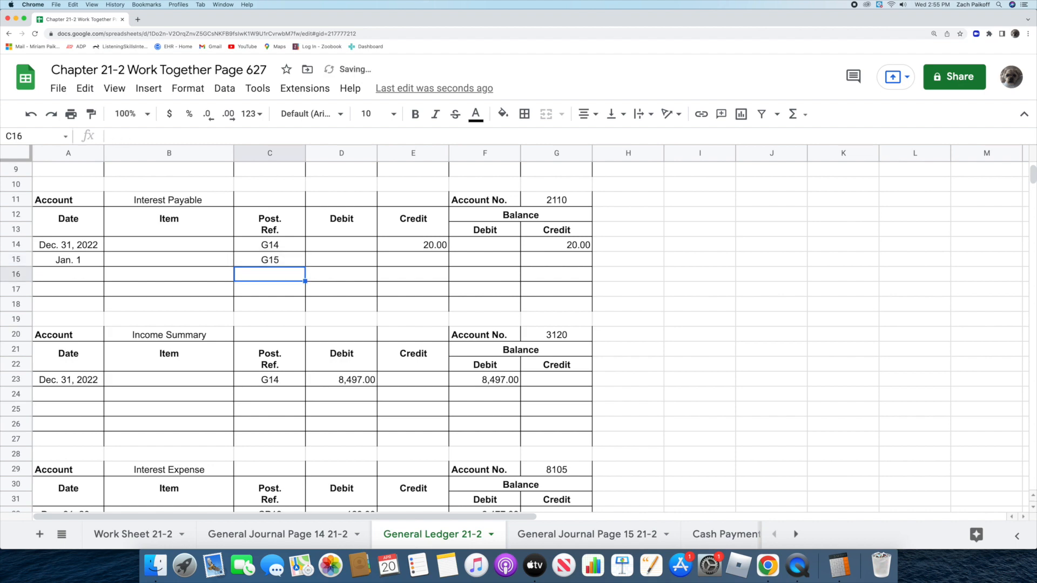
double_click(334, 258)
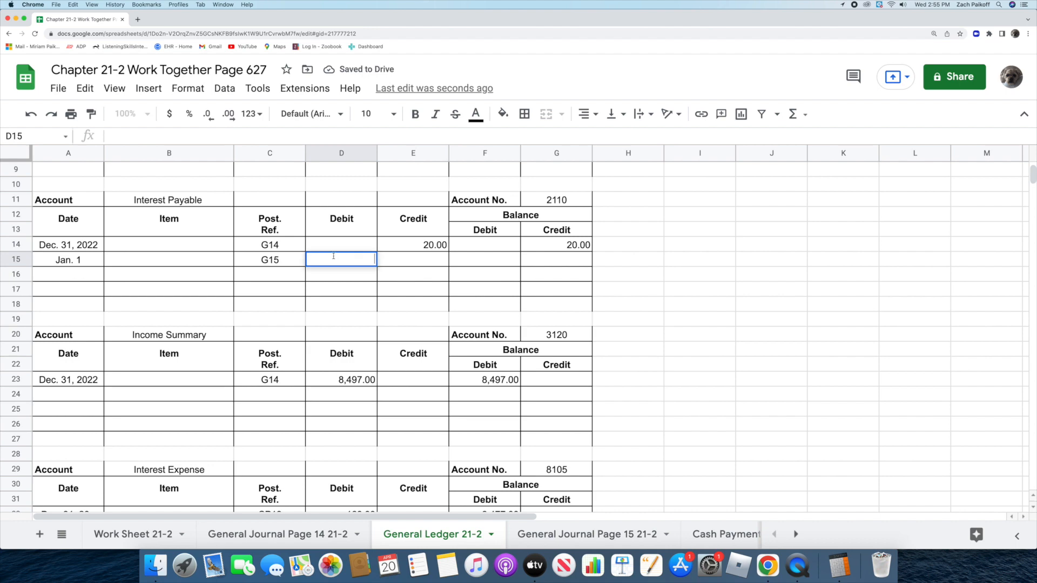
type("20")
key("Return")
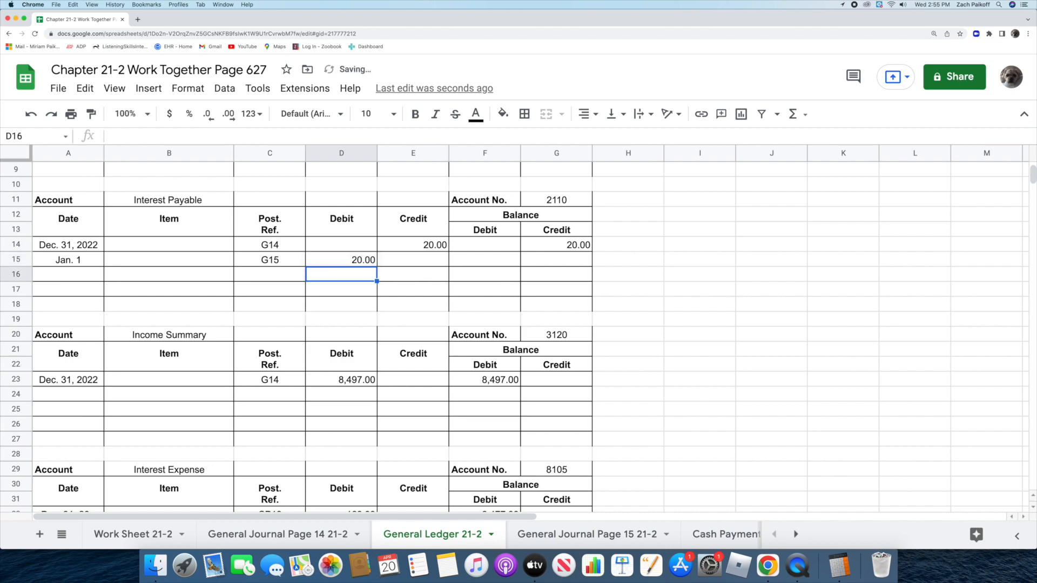
- Enter 0 as both the debit and the credit balance of the Jan. 1 line in the Interest Payable account
left_click(492, 261)
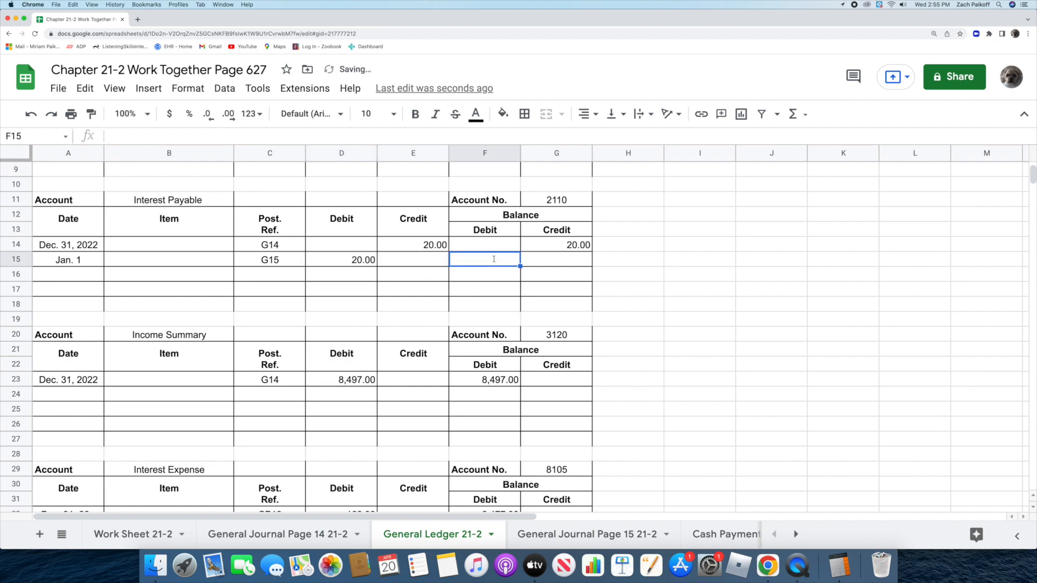
type("0")
key("Return")
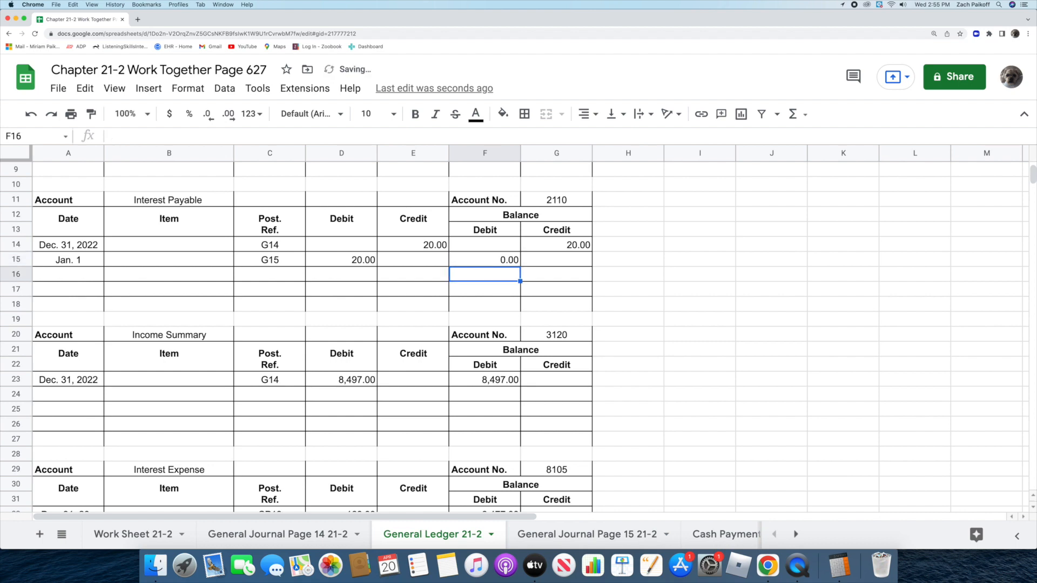
left_click(536, 262)
type("0")
key("Return")
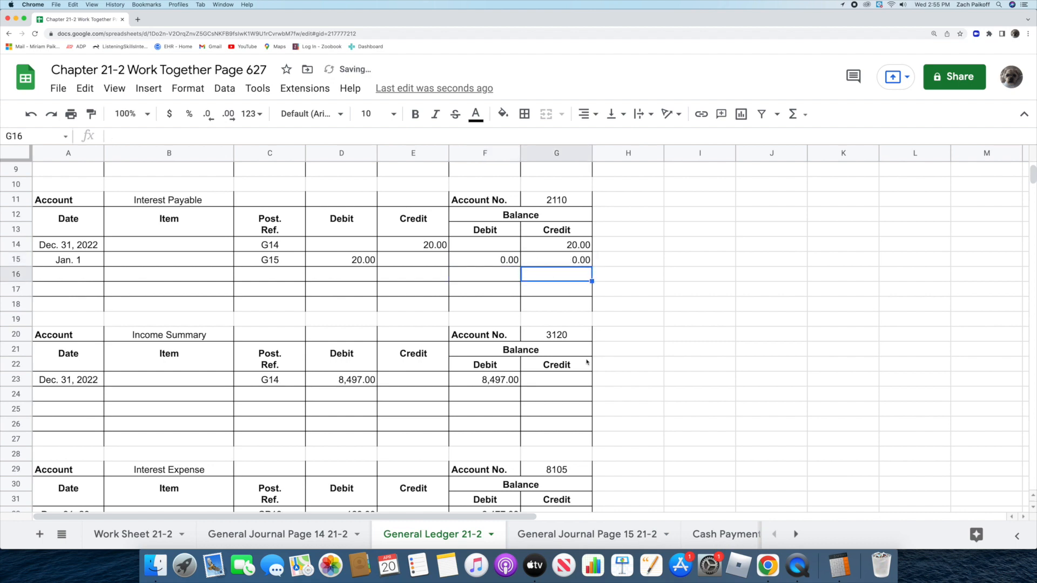
- On the General Journal Page 15 21-2 sheet, enter post reference 2110 for the Interest Payable line in row 4
left_click(583, 534)
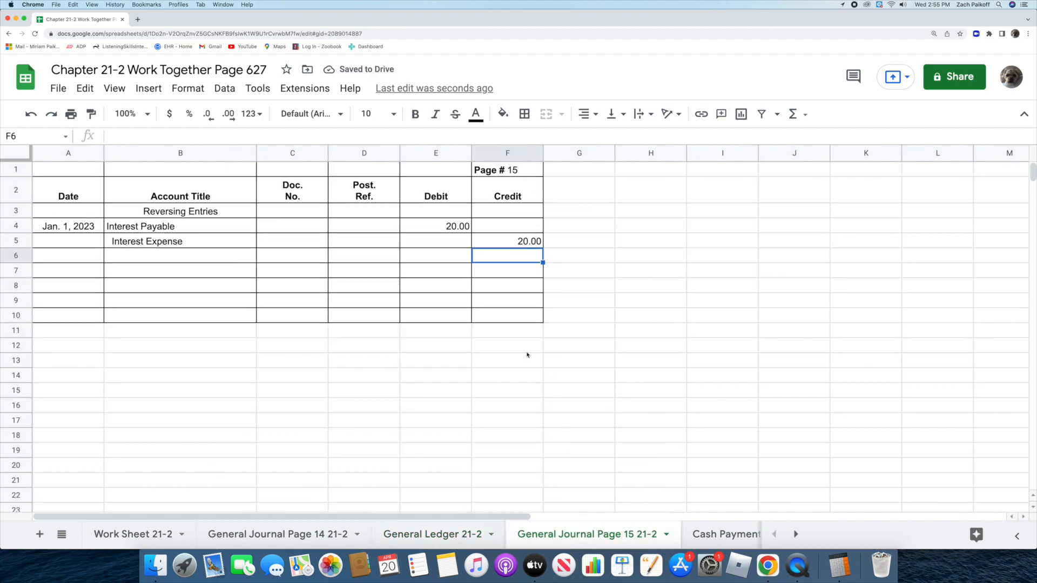
left_click(364, 226)
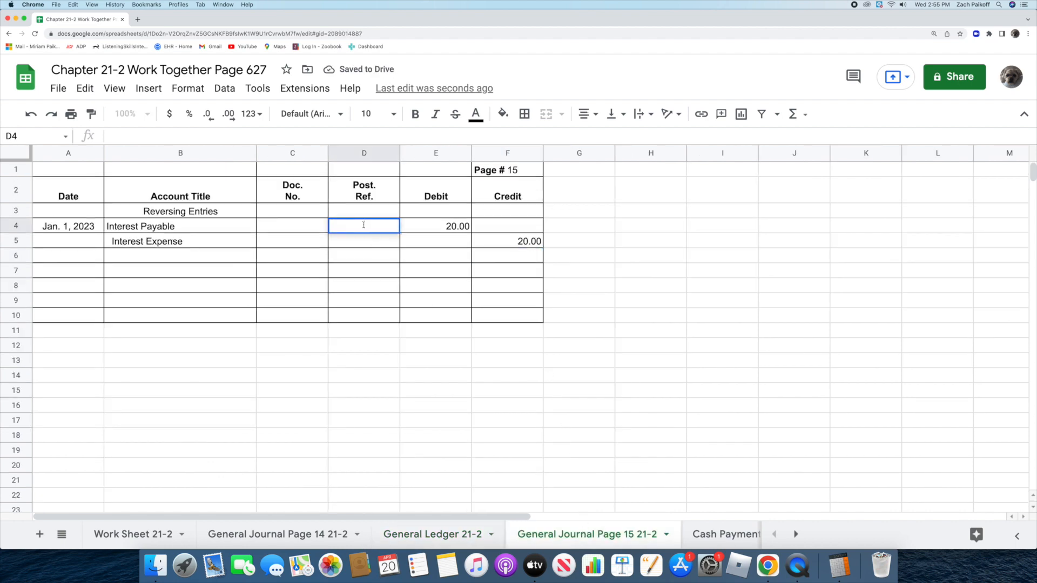
type("2110")
key("Return")
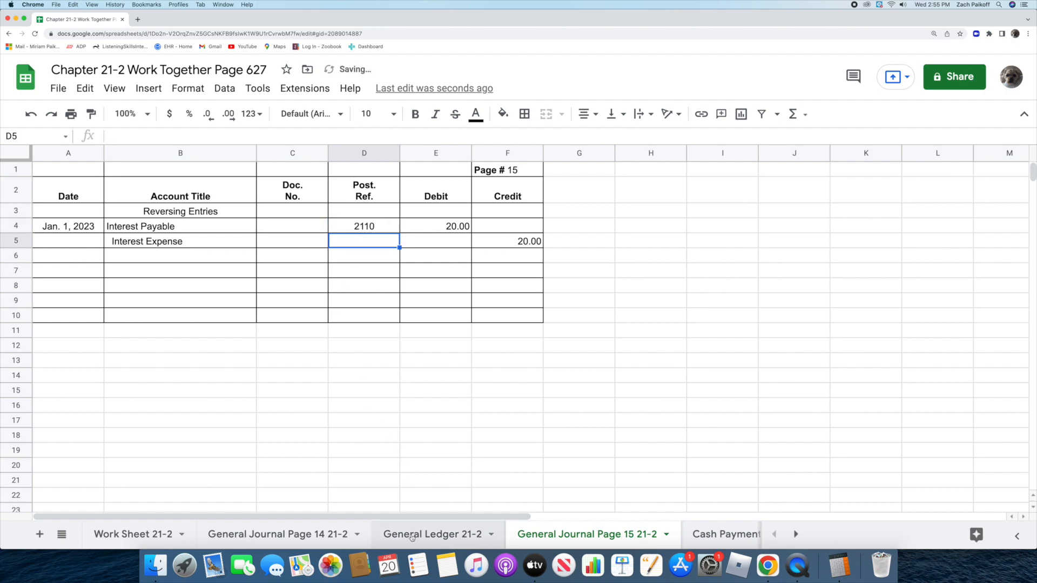
- On the General Ledger 21-2 sheet, enter date Jan. 1 and post reference G15 in row 35 of the Interest Expense account
left_click(432, 534)
scroll(333, 464, "down", 2)
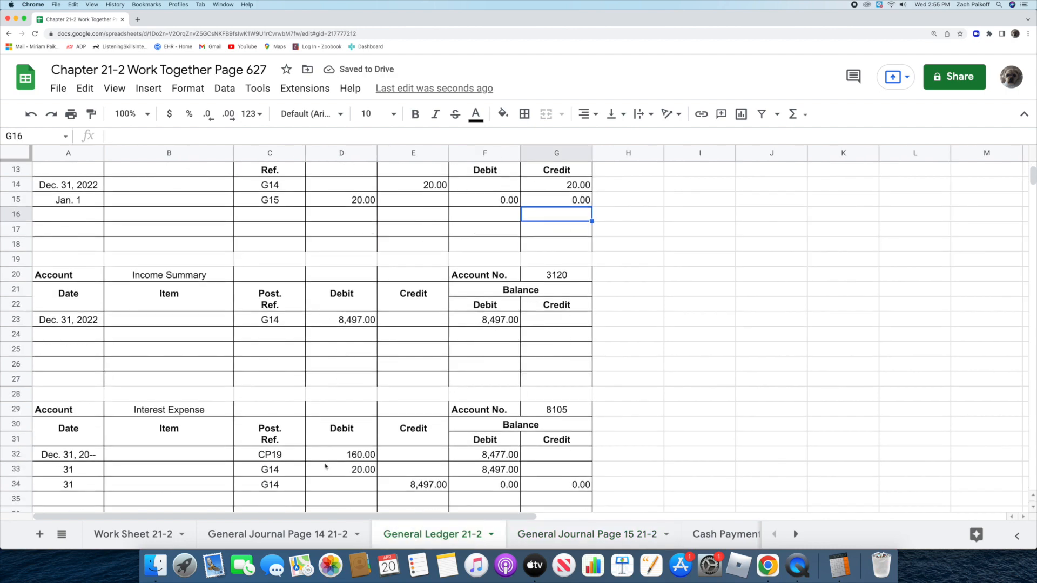
double_click(83, 470)
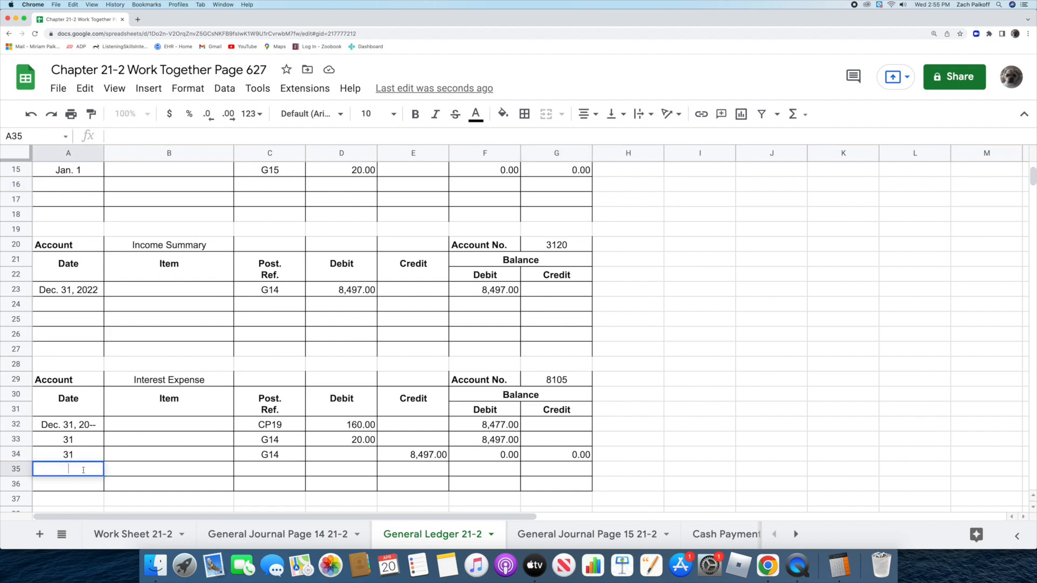
type("Jan. 1, 2023")
key("Return")
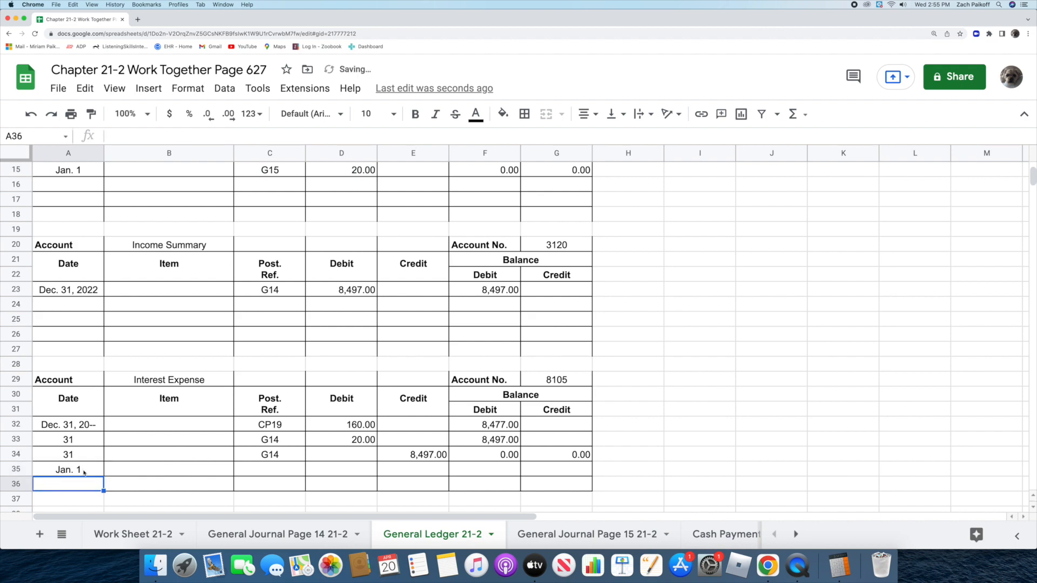
double_click(263, 467)
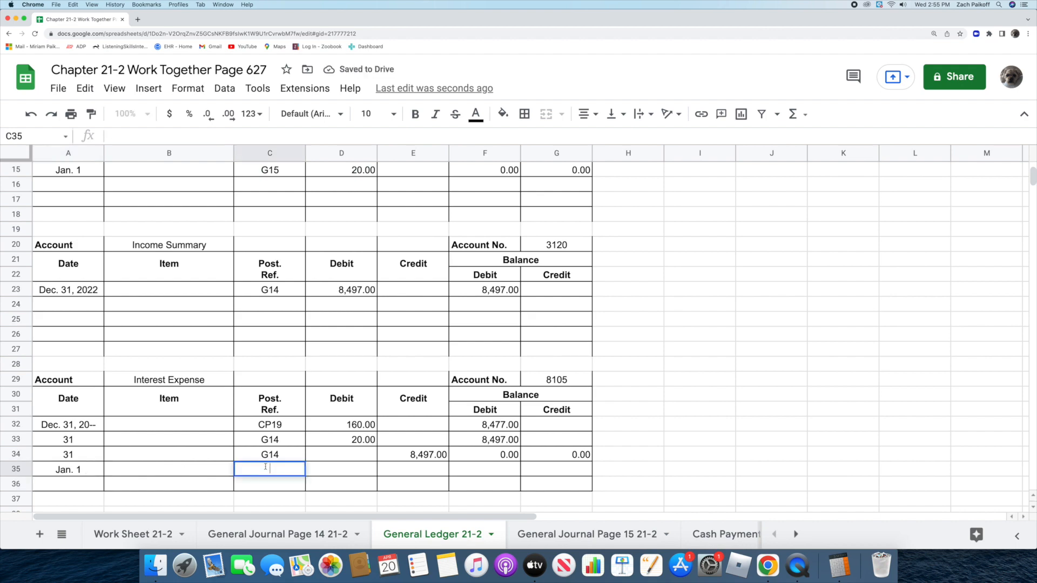
type("G15")
key("Return")
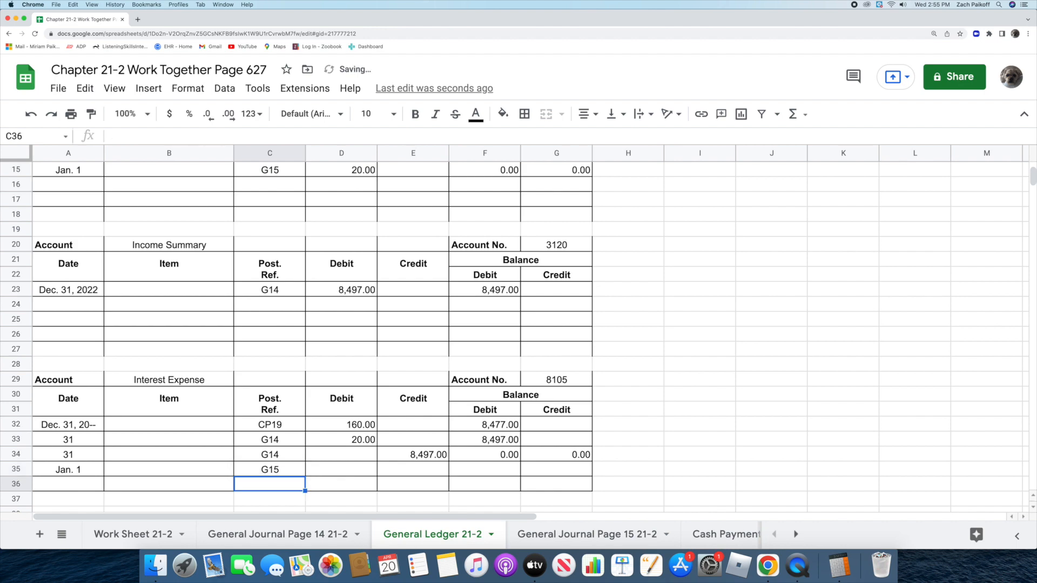
- Enter a credit of 20 and a credit balance of 20 on the Jan. 1 line of the Interest Expense account
double_click(415, 468)
type("20")
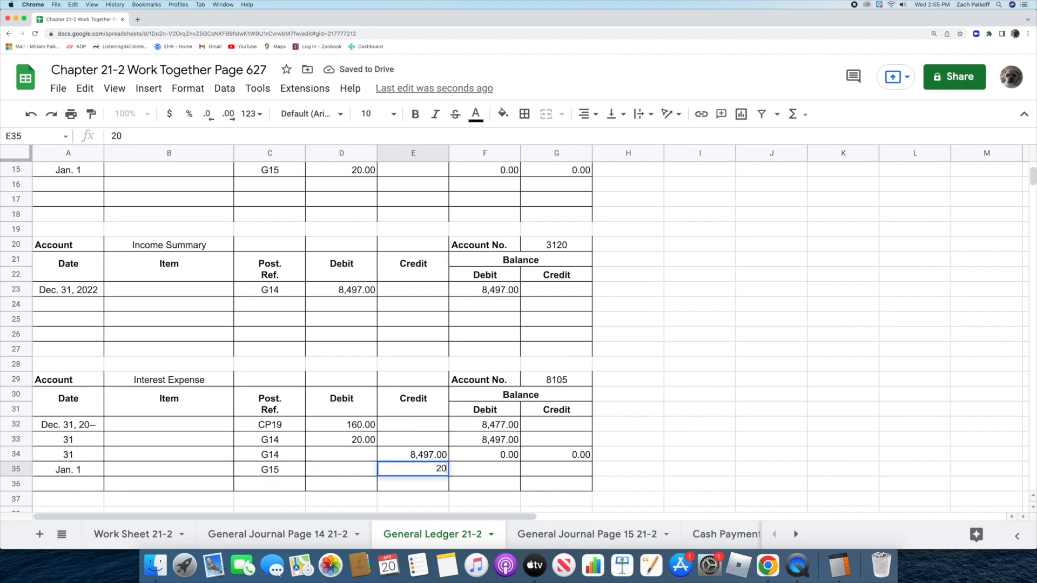
key("Return")
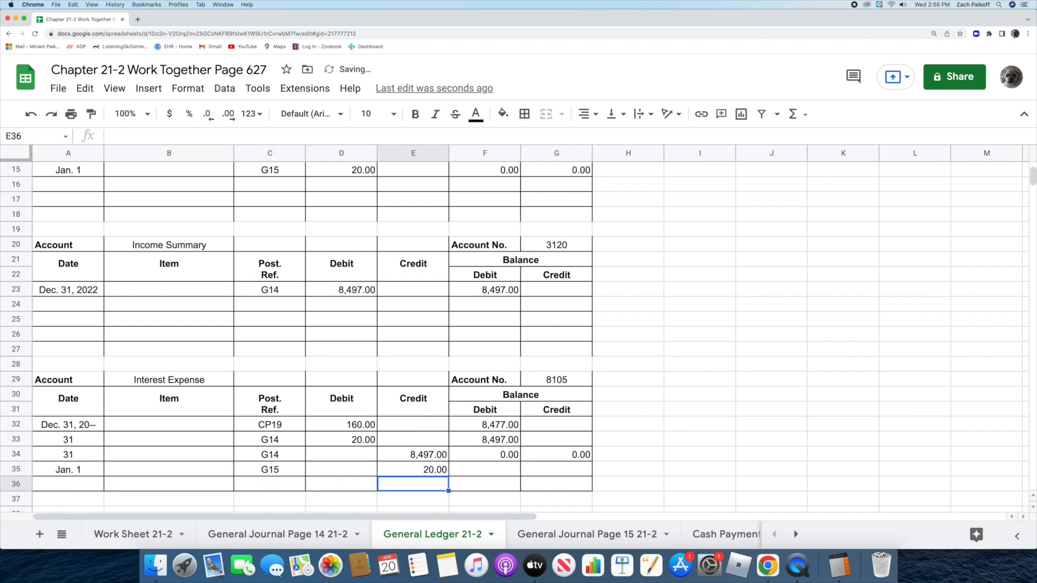
double_click(540, 469)
type("20")
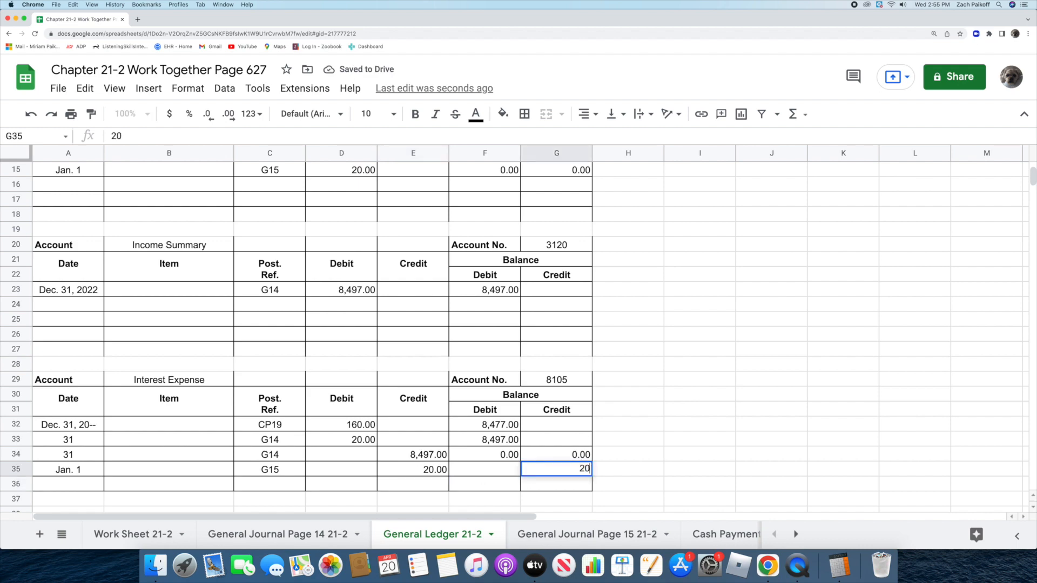
key("Return")
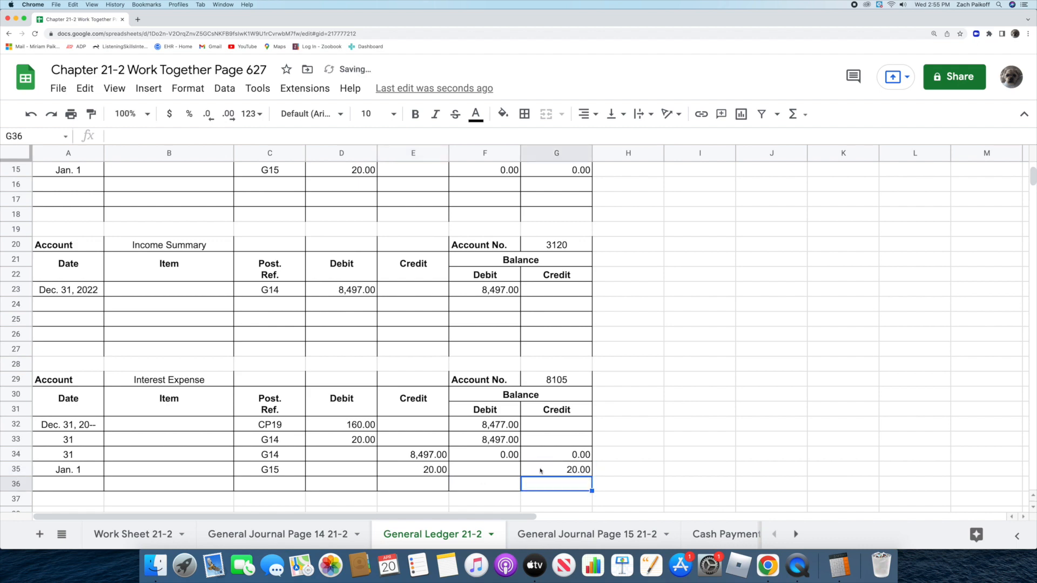
- On the General Journal Page 15 21-2 sheet, enter post reference 8105 for the Interest Expense line in row 5
left_click(581, 535)
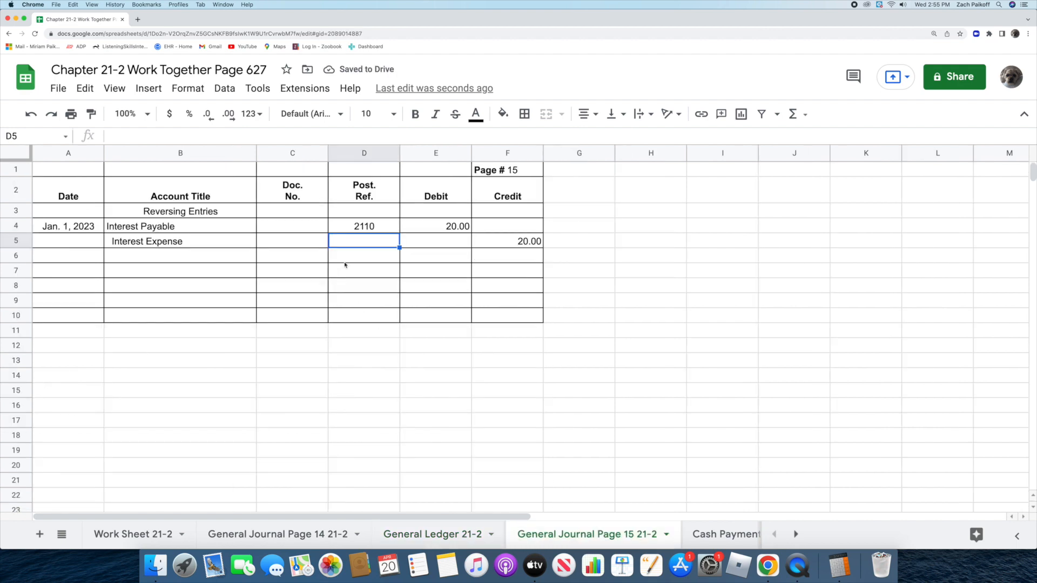
double_click(358, 241)
type("8105")
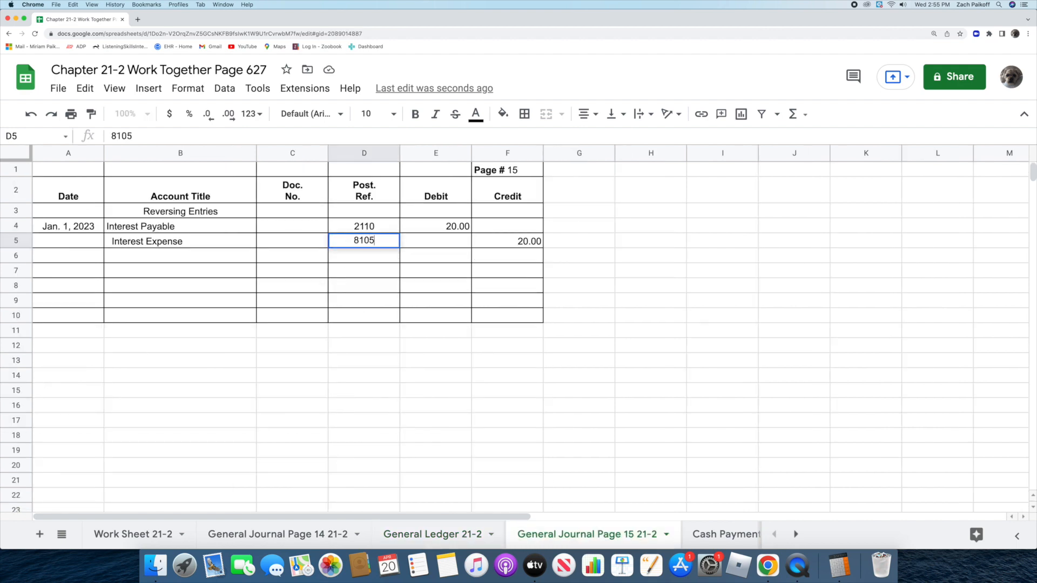
key("Return")
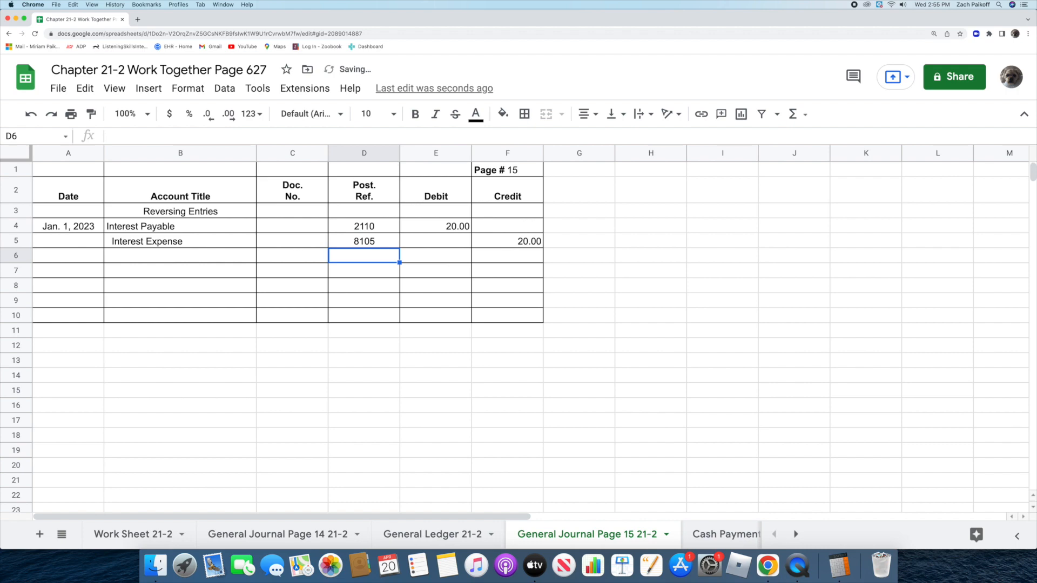
- On the Cash Payments Journal Page 25 sheet, enter date Mar. 1, 2023 and account title Notes Payable in row 4
left_click(723, 534)
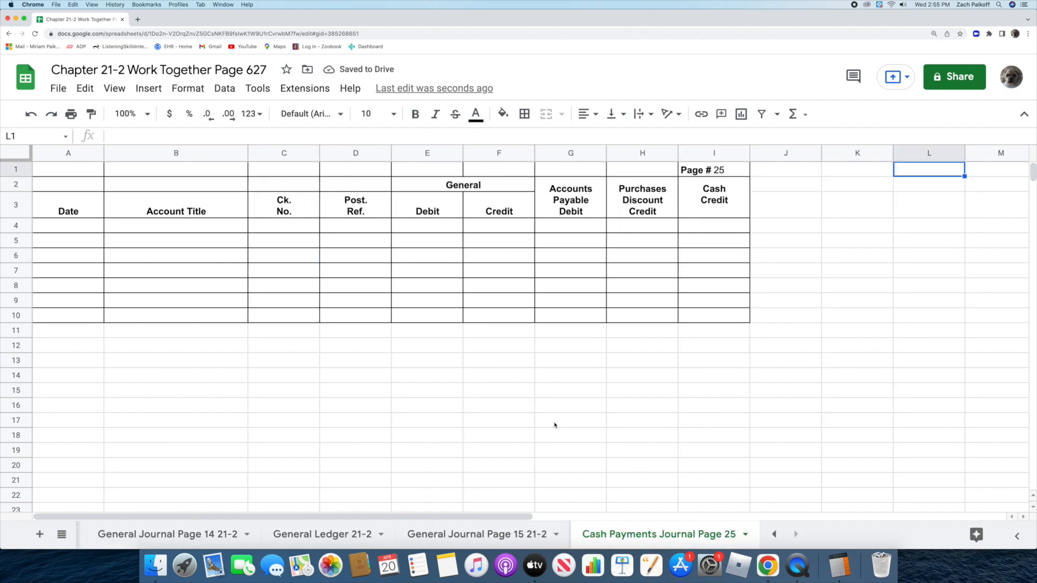
left_click(74, 220)
double_click(76, 222)
type("Mar. 1, 2023")
key("Return")
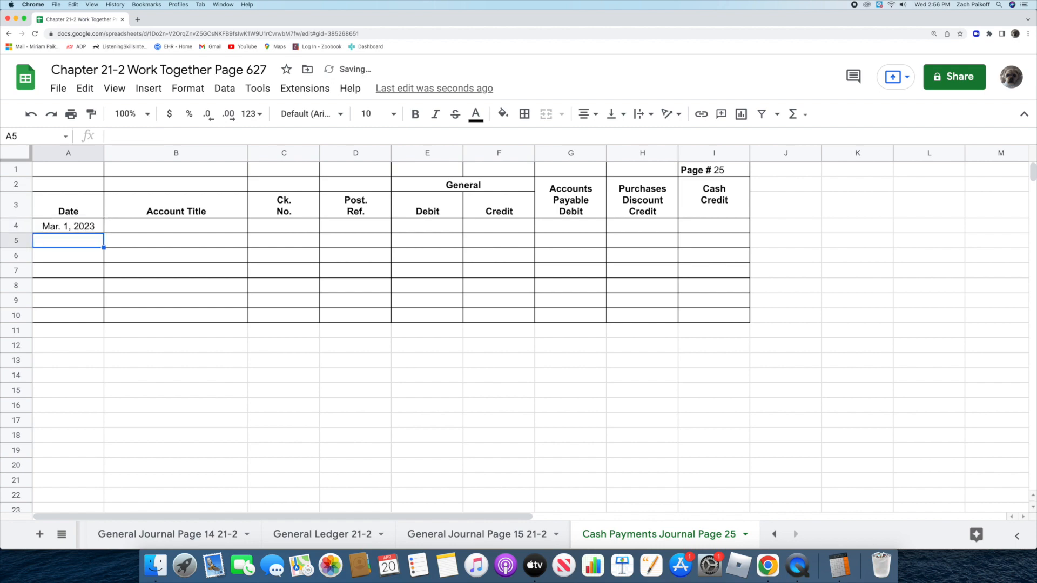
left_click(123, 225)
double_click(123, 226)
type("No")
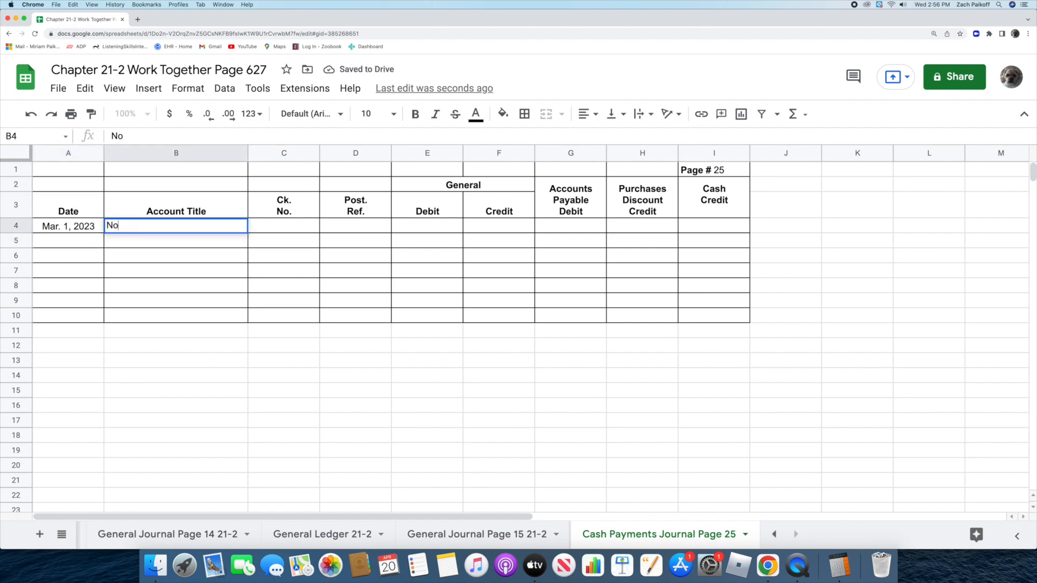
type("tes Payable")
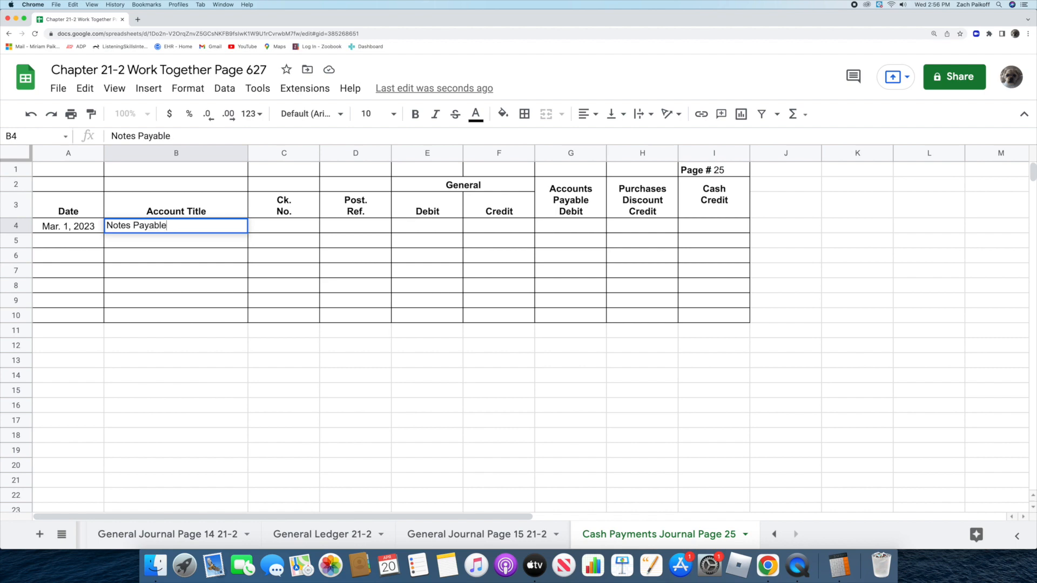
key("Return")
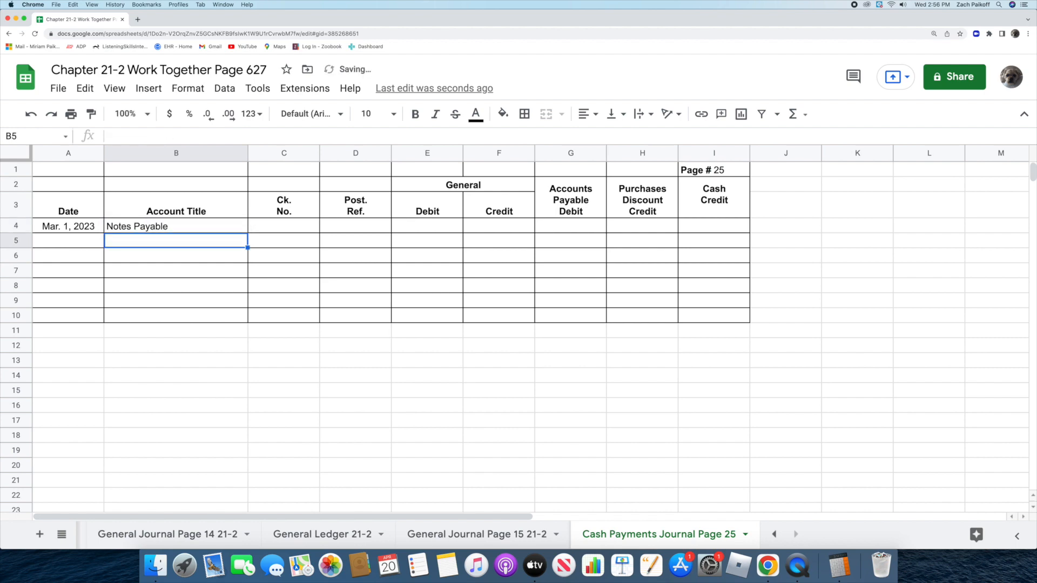
- Complete the Notes Payable line in row 4 with check number 543 and a general debit of 2000
double_click(277, 224)
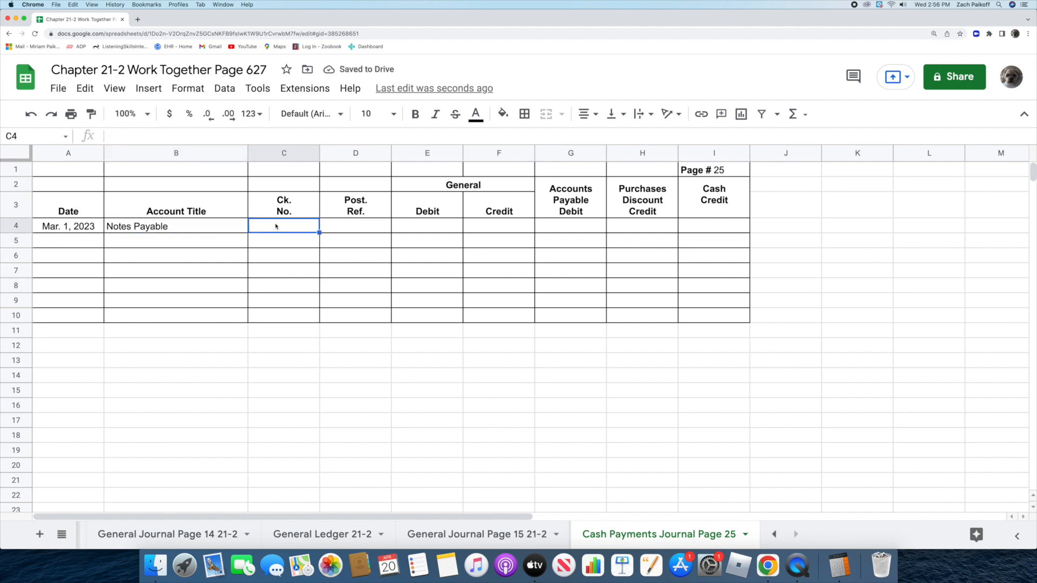
type("543")
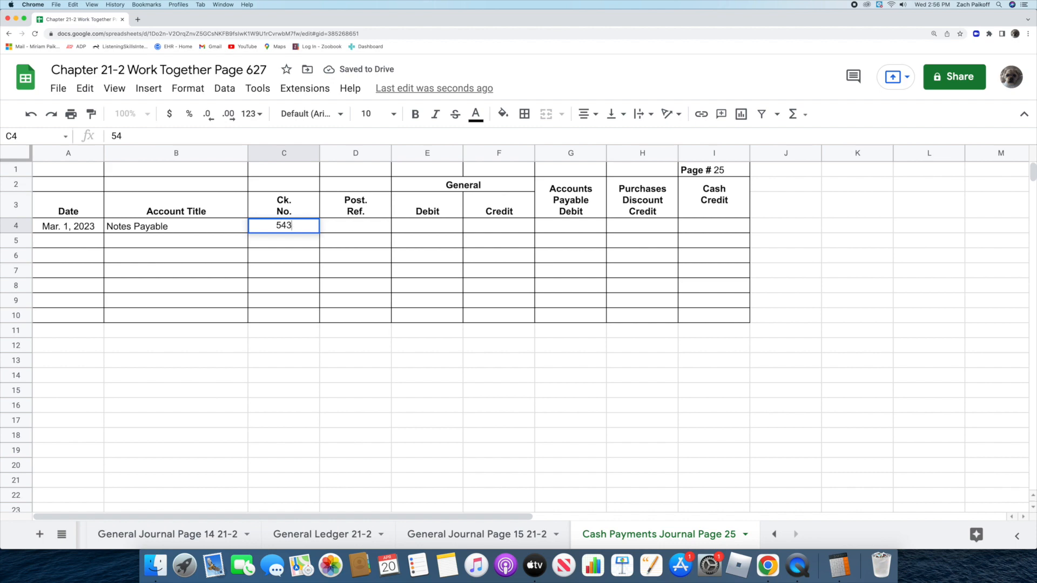
key("Return")
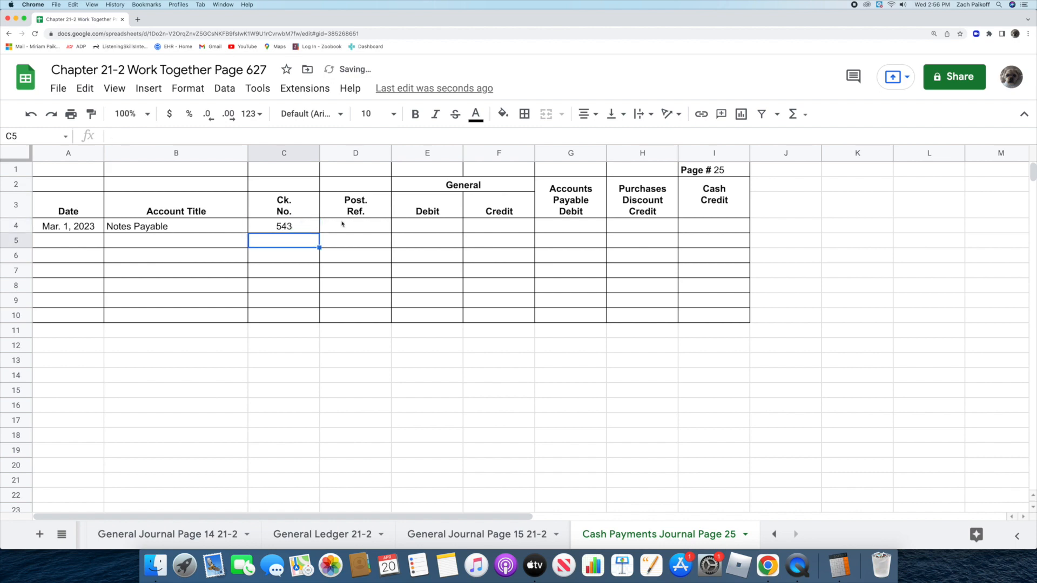
double_click(420, 224)
type("2000")
key("Return")
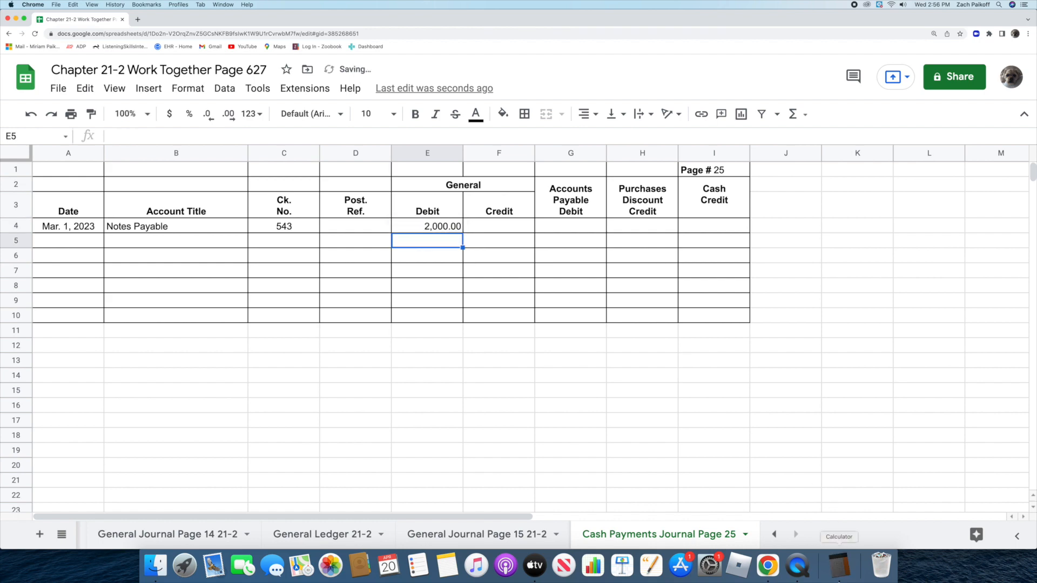
- Switch to Calculator and add up the note's interest days as 31 + 28 + 1
left_click(839, 566)
left_click(762, 256)
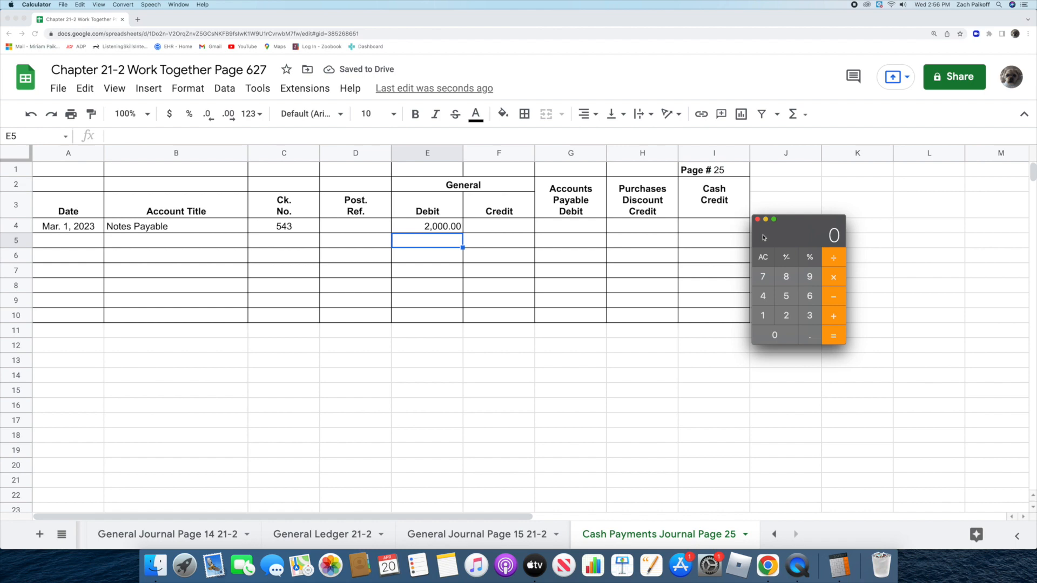
type("31")
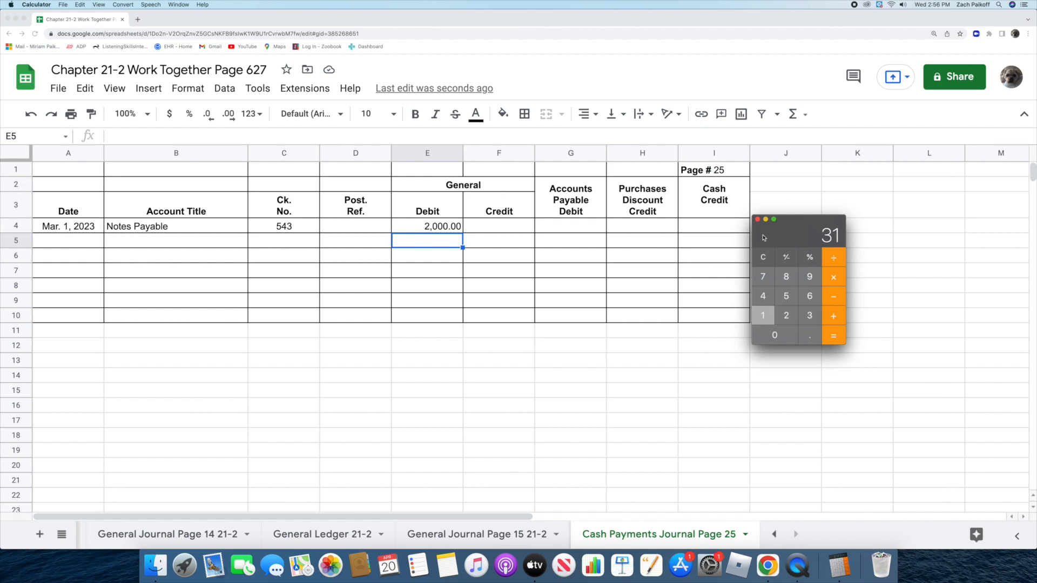
type("+")
type("28")
key("Return")
type("+")
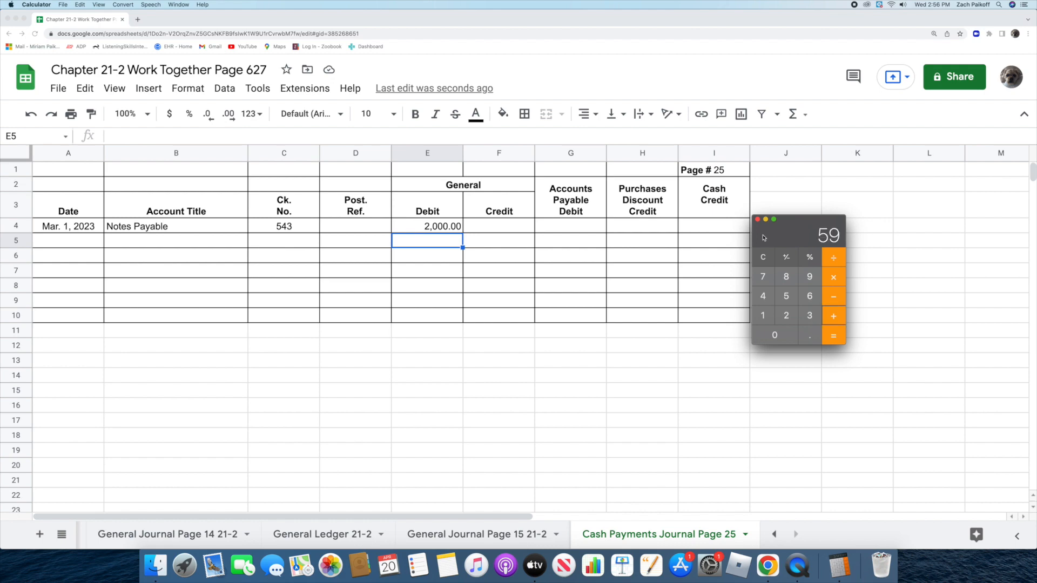
type("1")
key("Return")
- Calculate the interest by dividing the day total by 360, multiplying by 2000 and 0.12, and adding 20
type("/")
type("360")
key("Return")
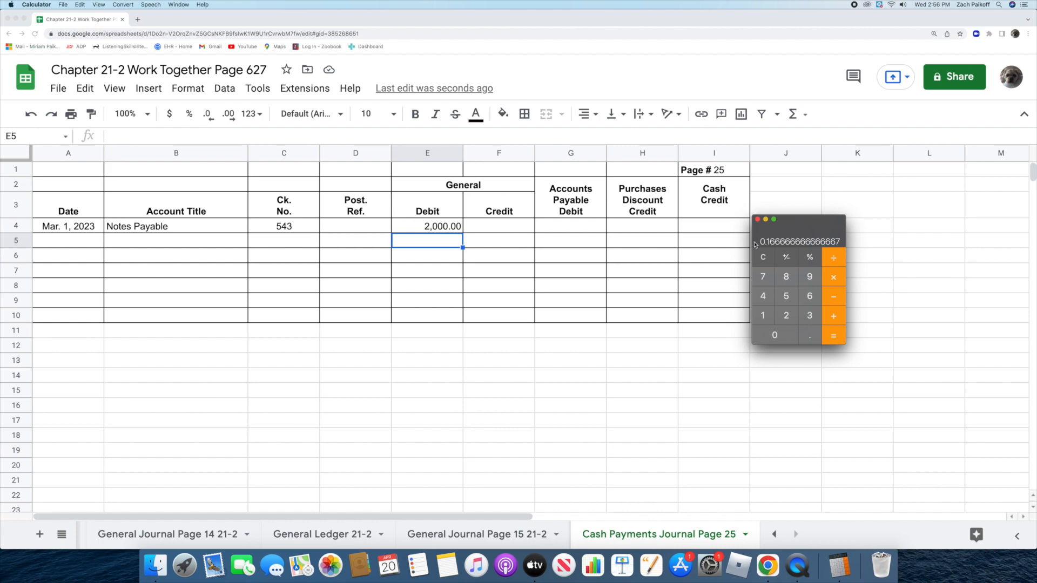
key("asterisk")
type("2000")
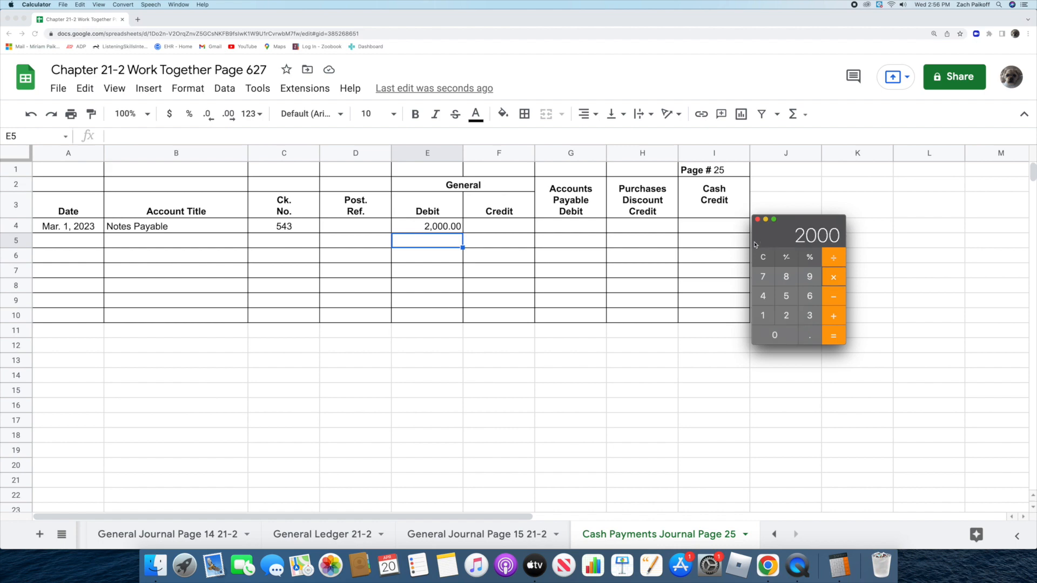
key("Return")
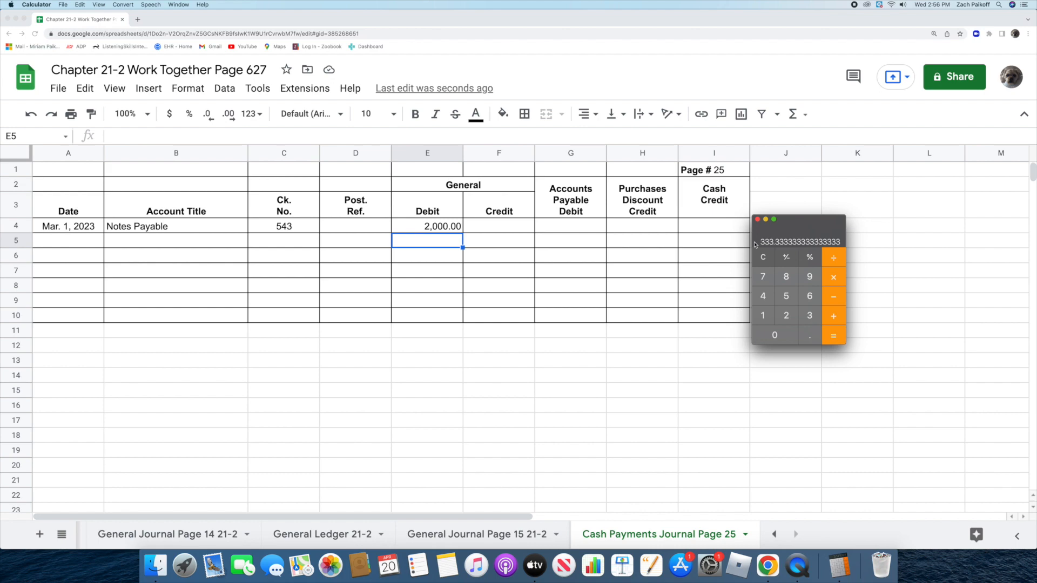
key("asterisk")
type(".")
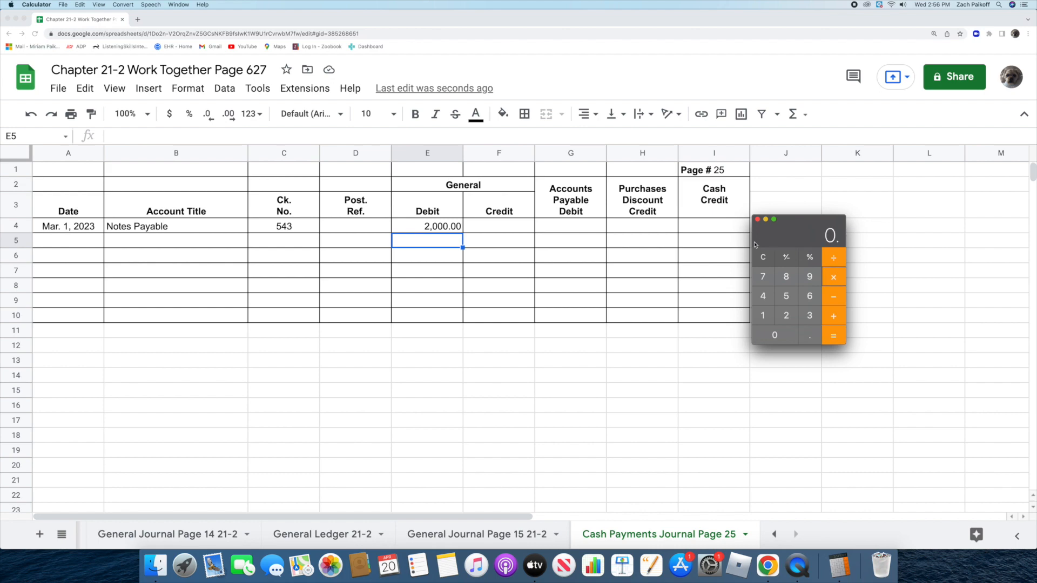
type("12")
key("Return")
key("plus")
type("20")
key("Return")
- Back in Google Sheets, enter account title Interest Expense with a general debit of 60 in row 5 of the Cash Payments Journal
left_click(651, 369)
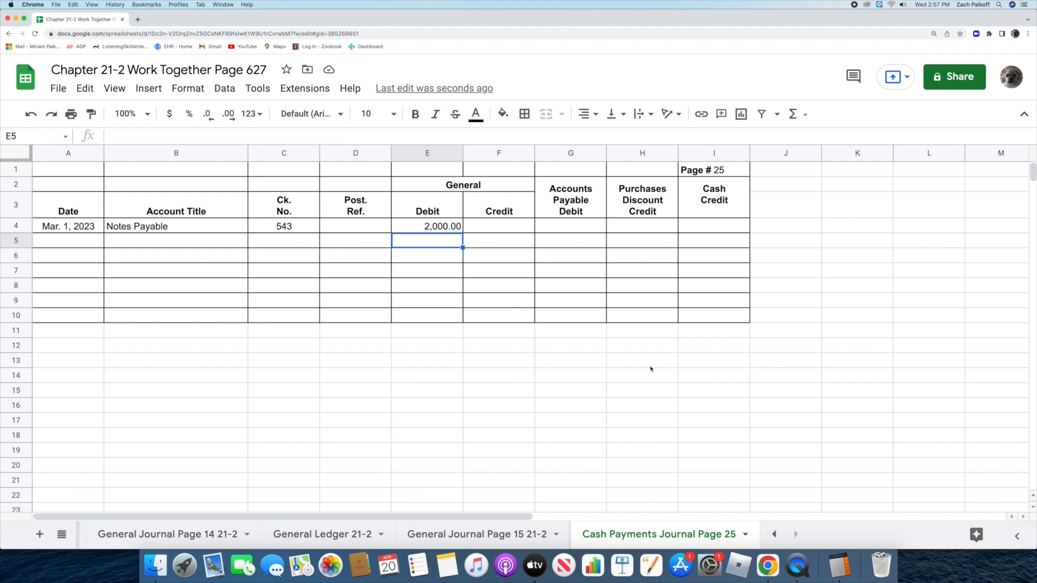
double_click(202, 242)
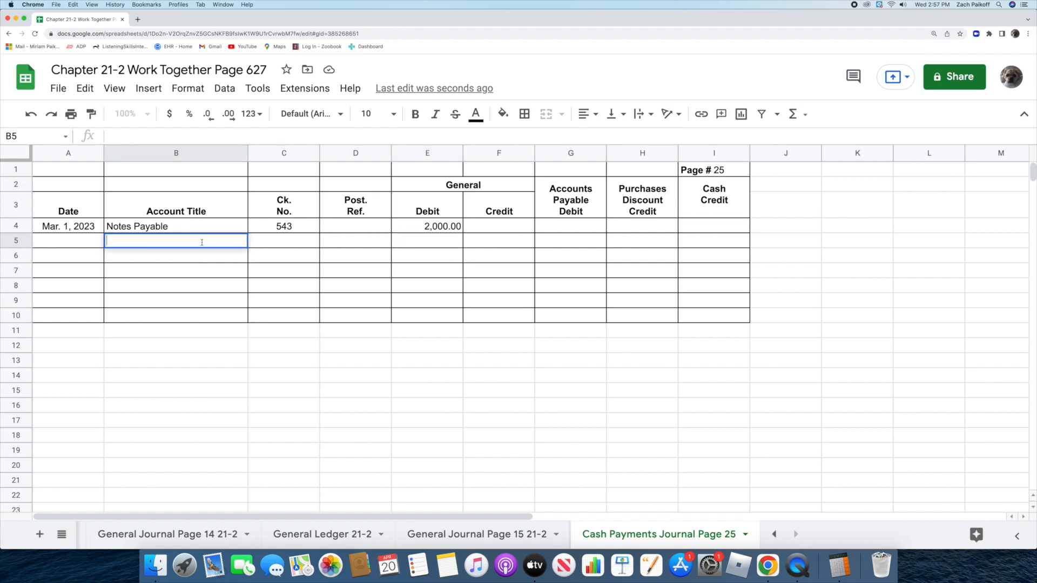
type("Interest Expense")
key("Return")
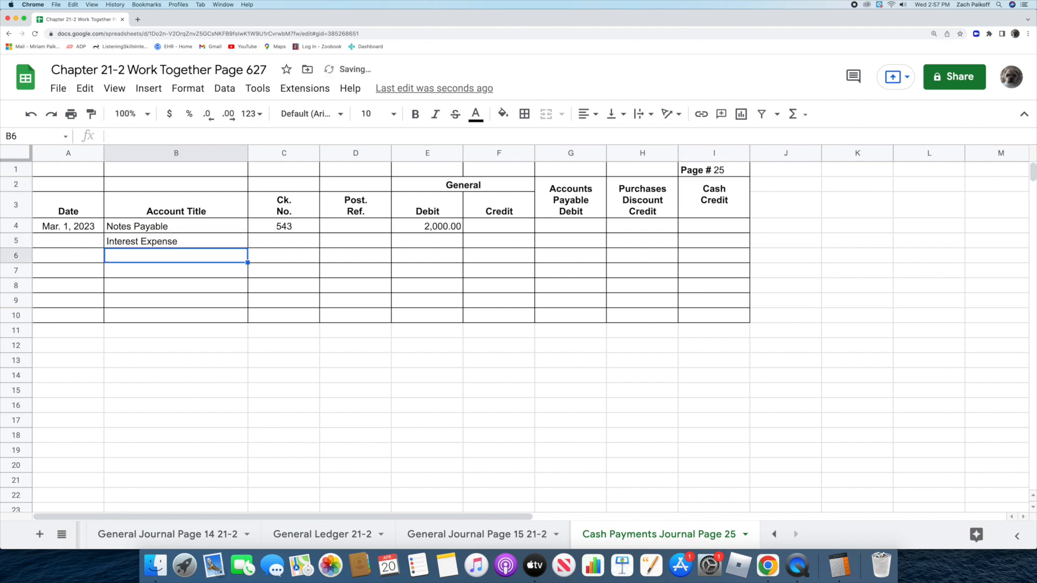
left_click(404, 241)
type("60")
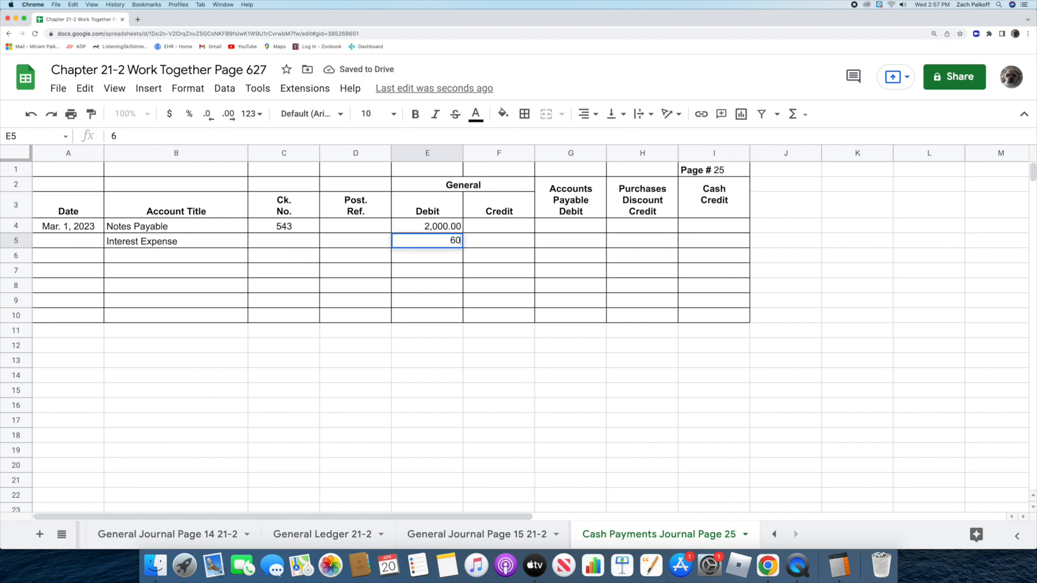
key("Return")
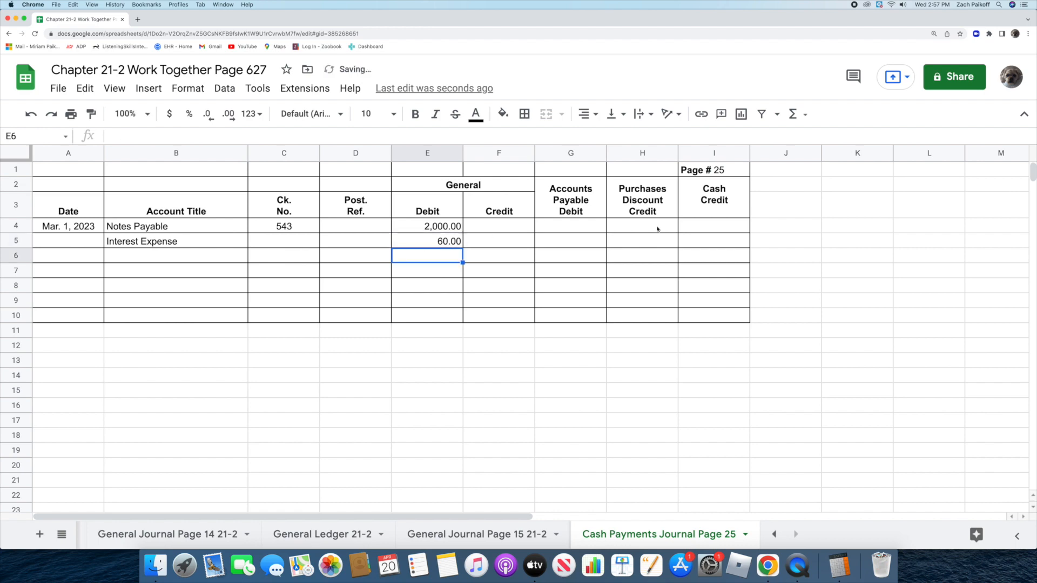
- Enter the formula =E4+E5 as the cash credit on the Notes Payable line in row 4
left_click(699, 224)
type("=")
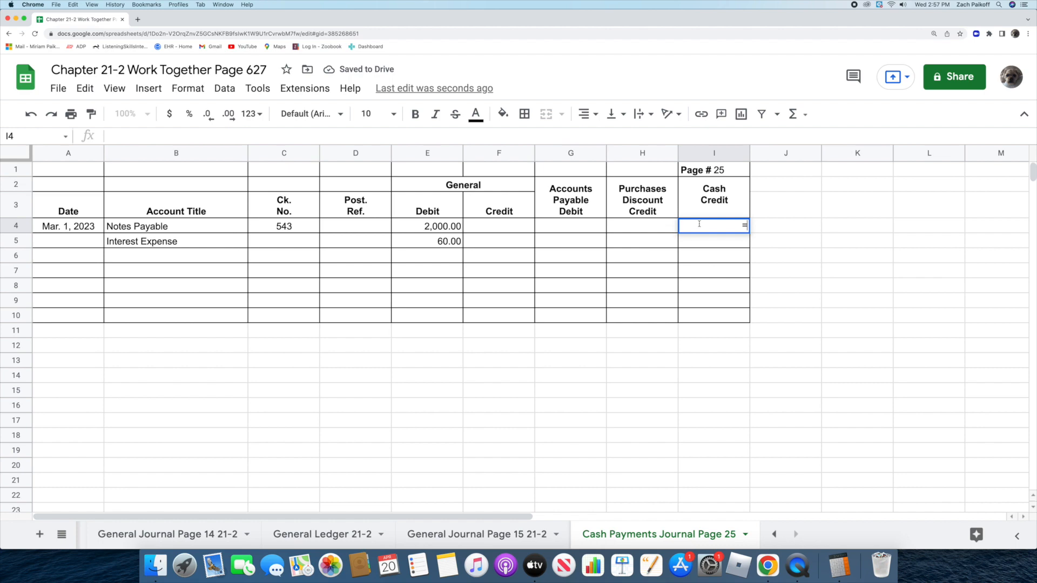
left_click(397, 226)
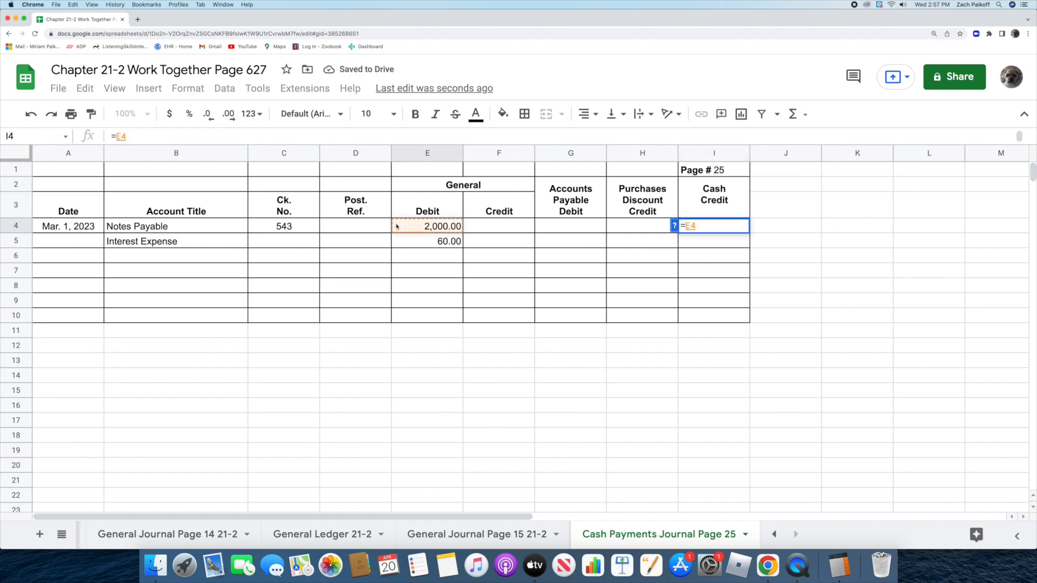
type("+")
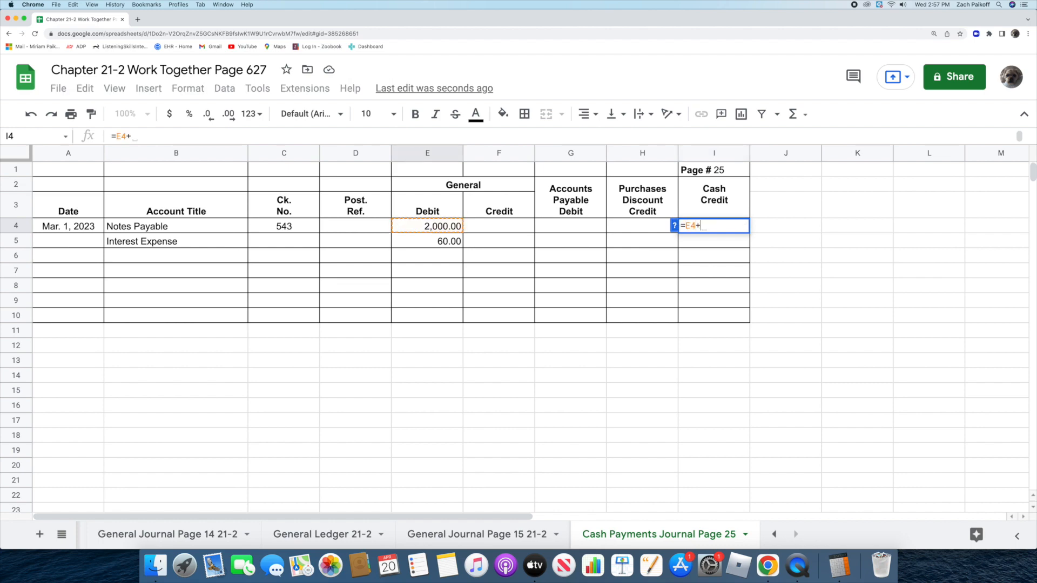
left_click(407, 241)
key("Return")
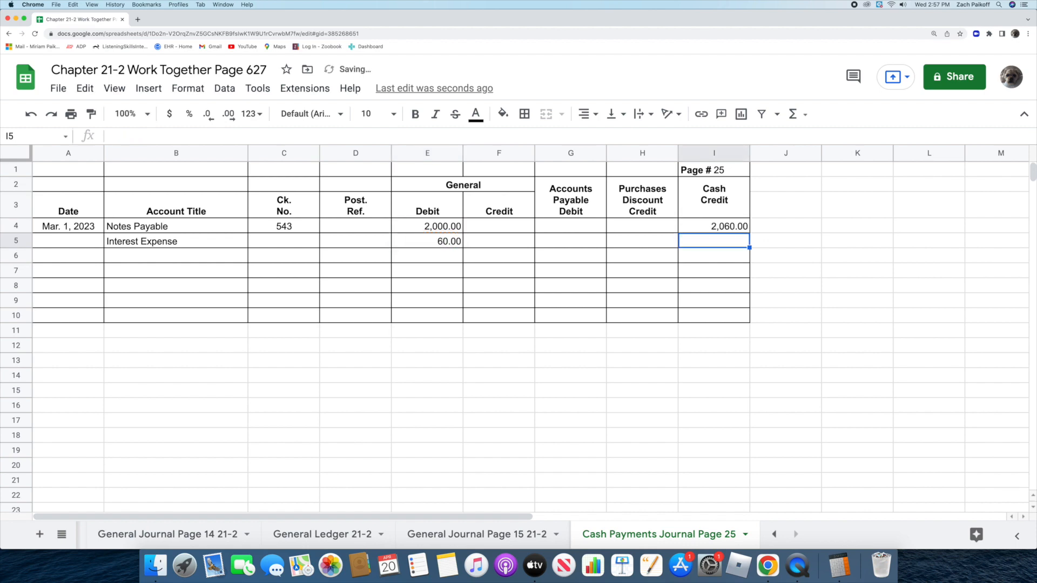
- On the General Ledger 21-2 sheet, enter date Mar. 1 and post reference CP25 in row 6 of the Notes Payable account
left_click(322, 534)
scroll(296, 398, "up", 5)
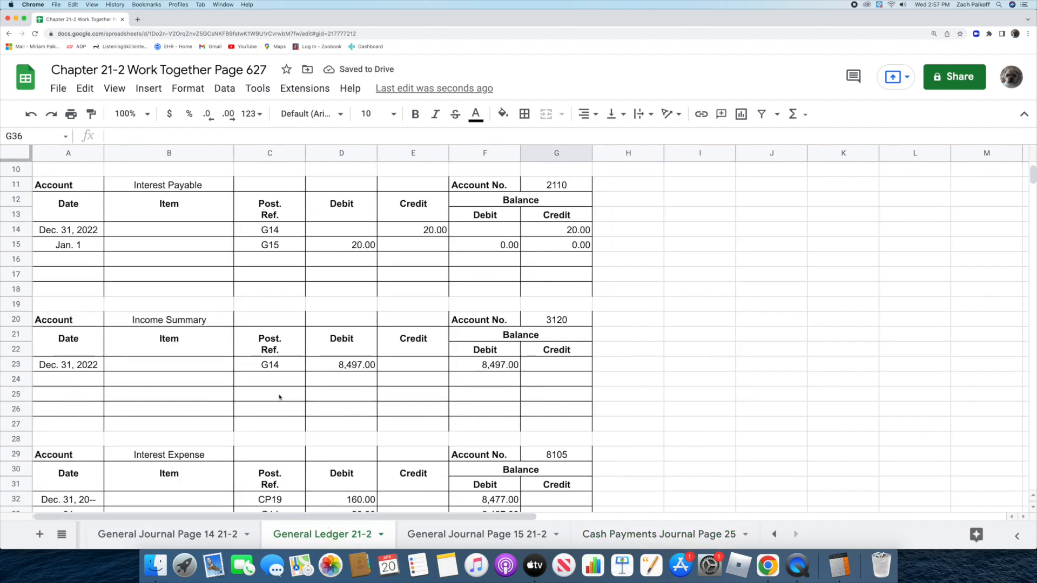
double_click(81, 245)
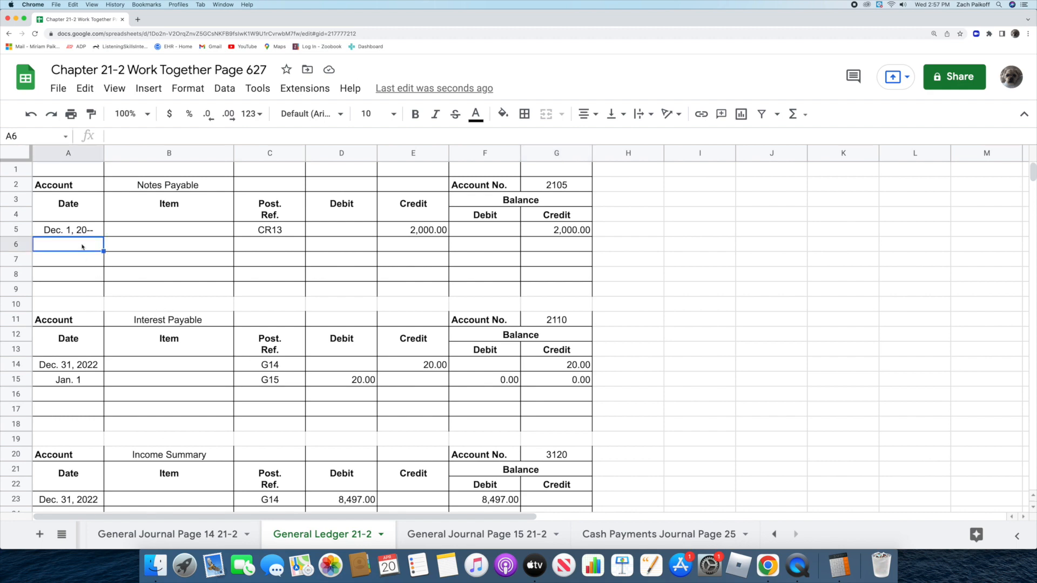
type("Ma")
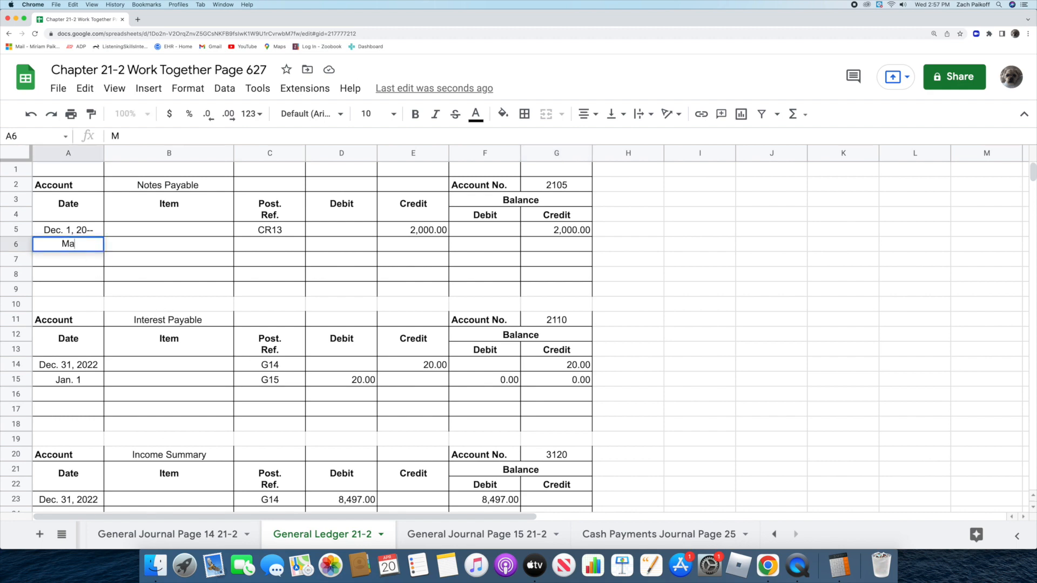
type("r. 1, 2023")
key("Return")
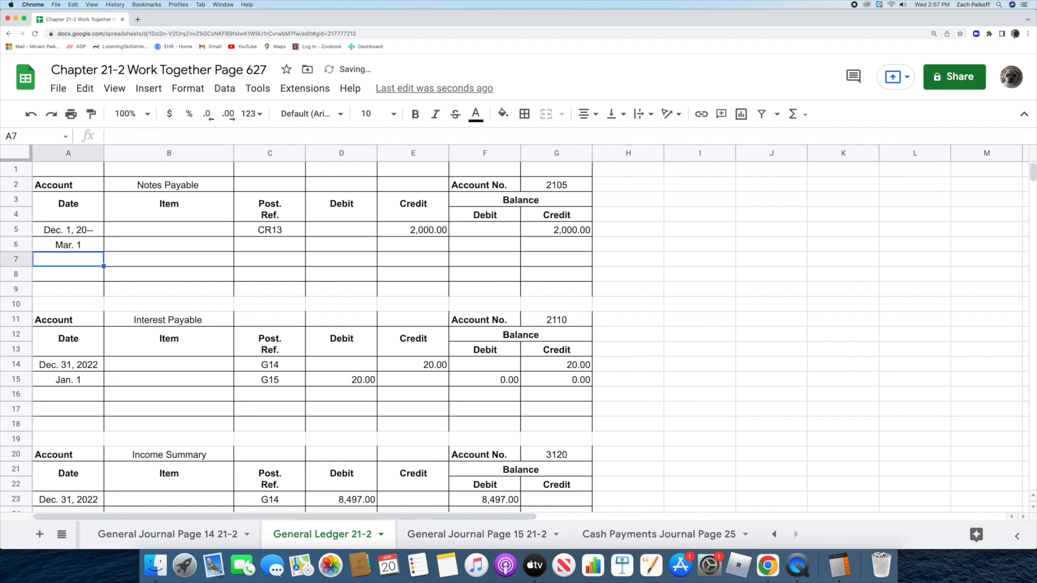
left_click(274, 246)
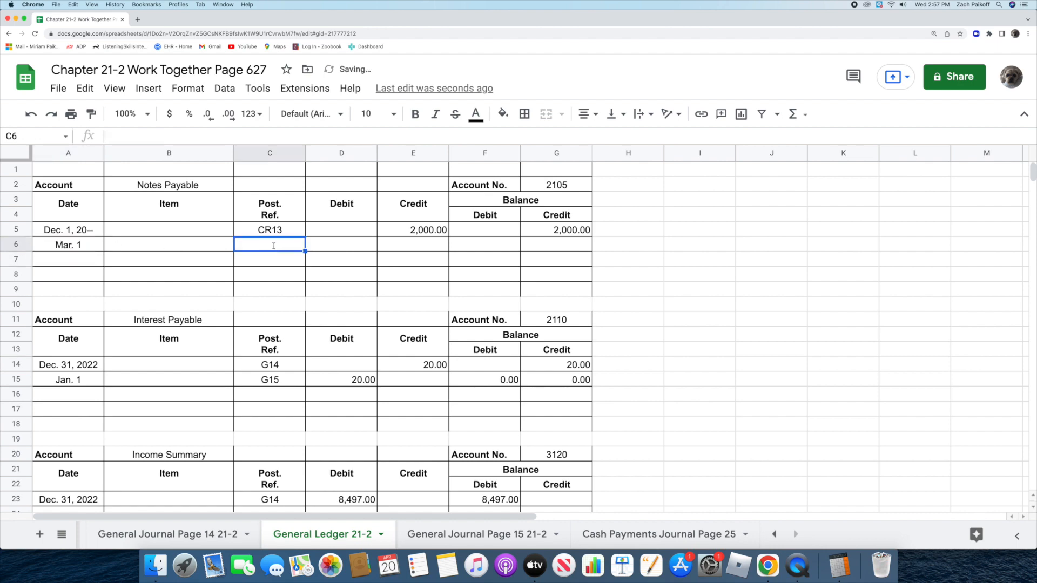
type("CP")
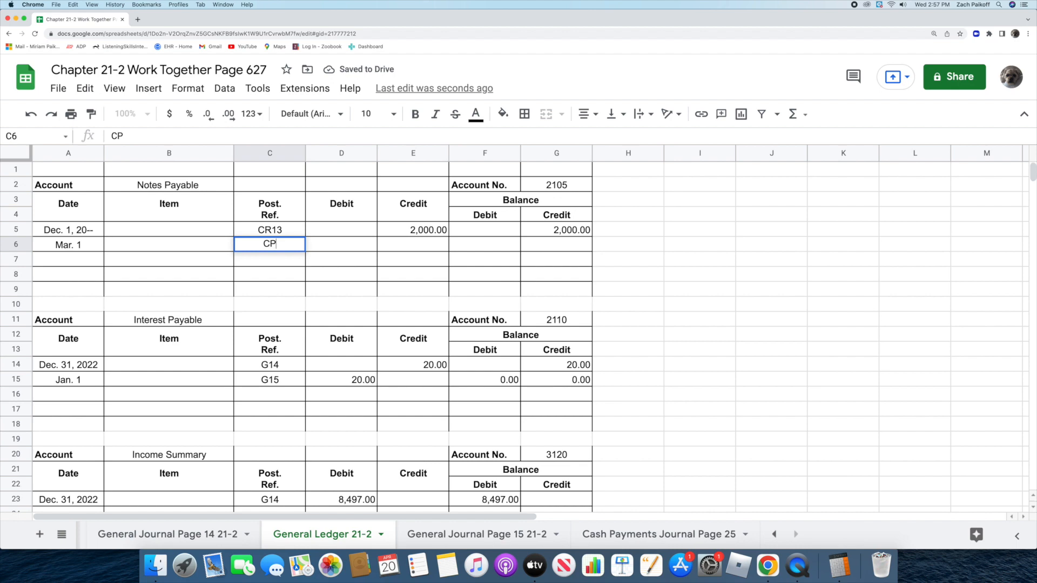
type("25")
key("Return")
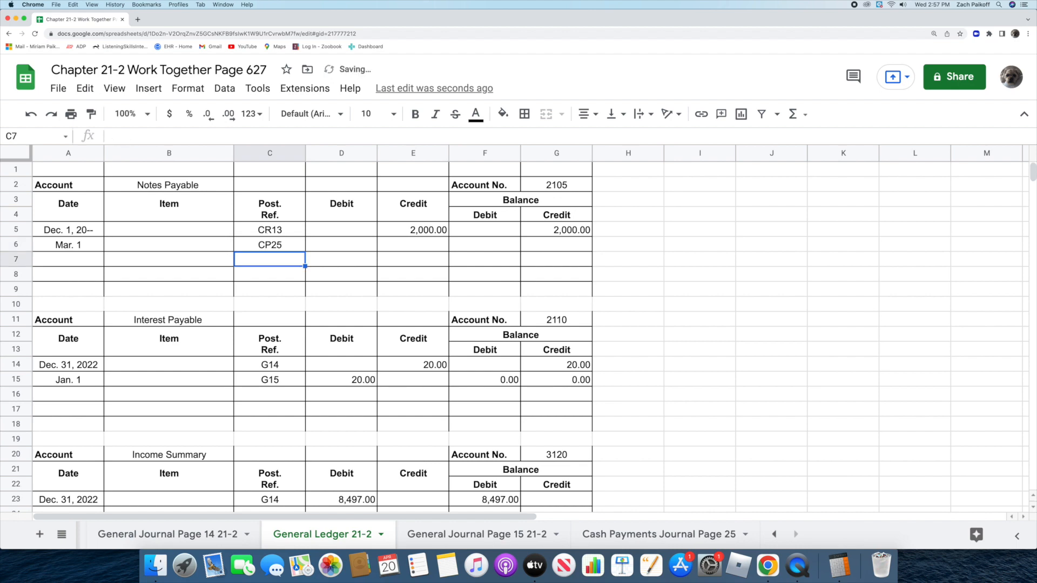
- Complete the Mar. 1 line of the Notes Payable account with a debit of 2000 and debit and credit balances of 0
double_click(349, 246)
type("2000")
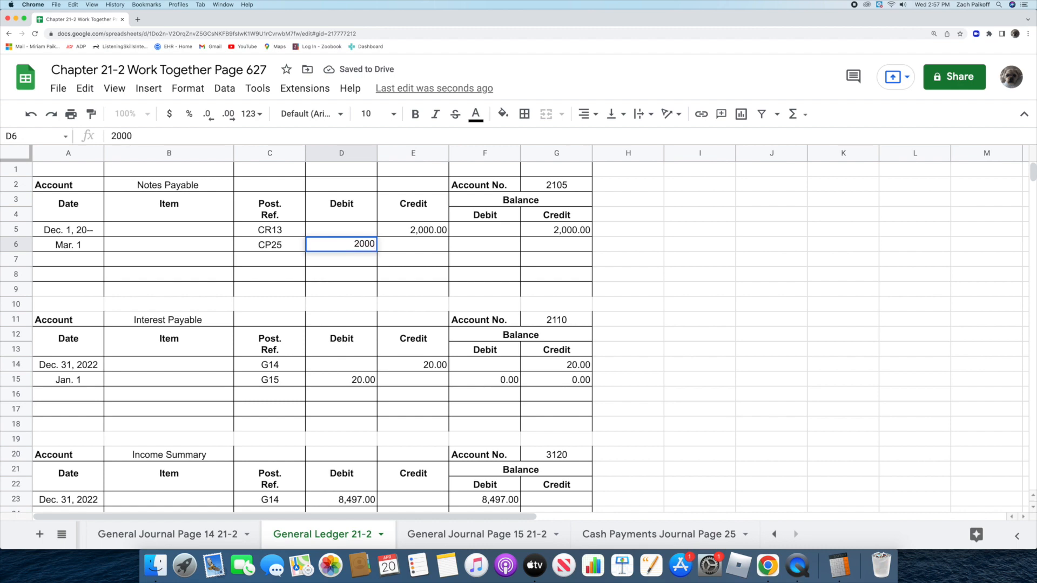
key("Return")
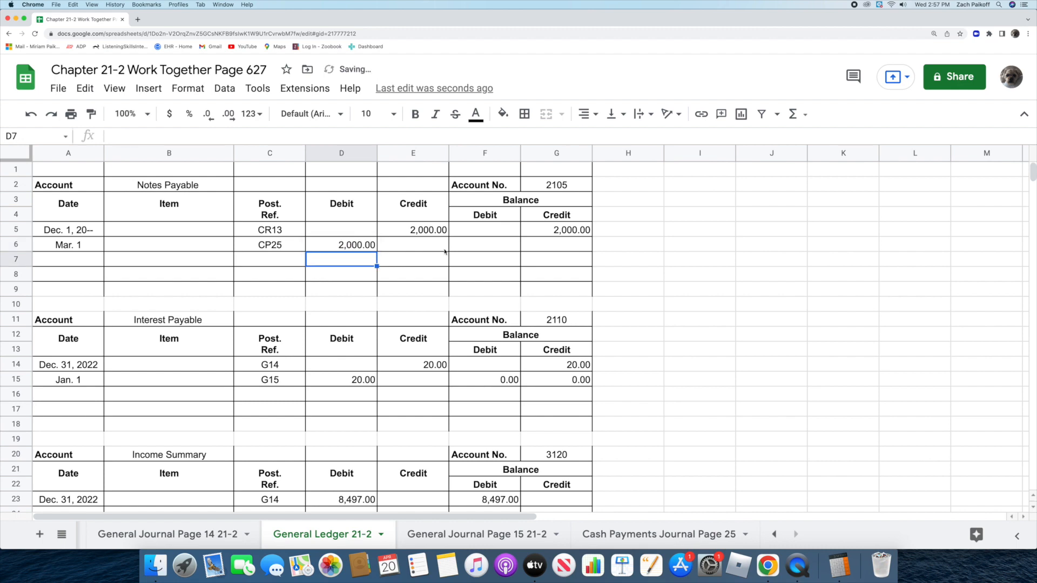
left_click(476, 243)
type("0")
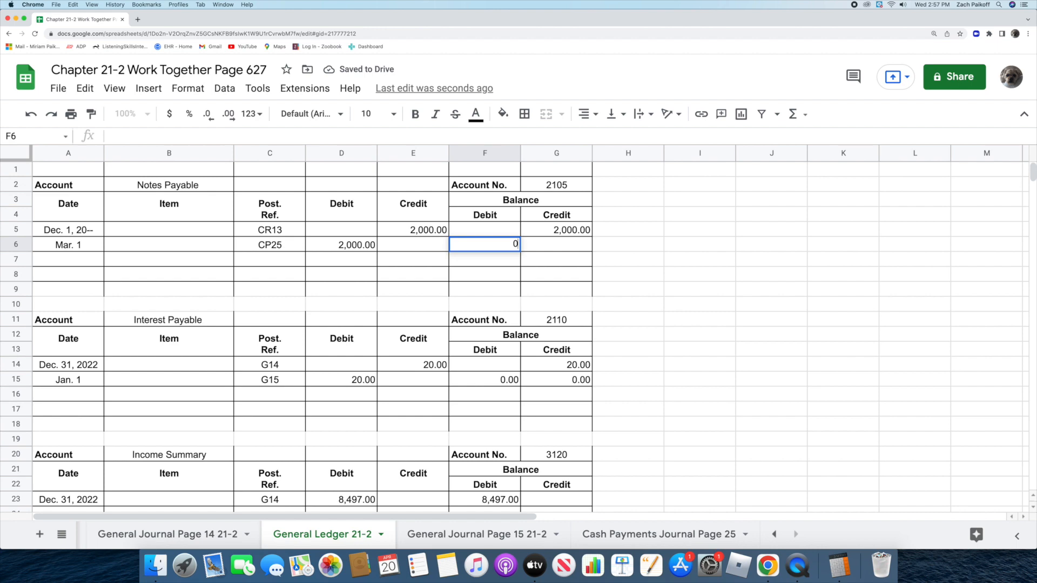
key("Return")
left_click(537, 245)
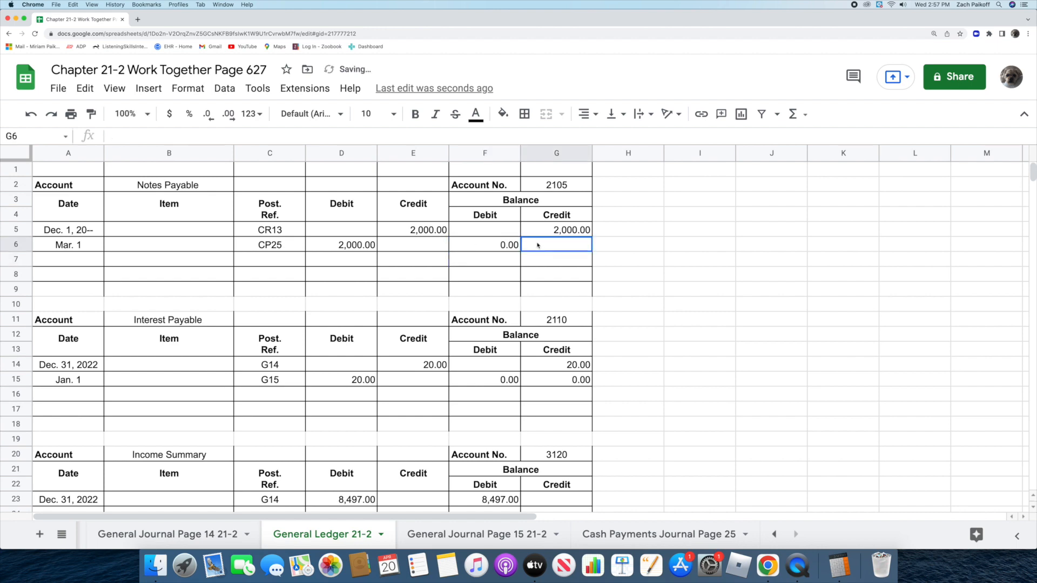
type("0")
key("Return")
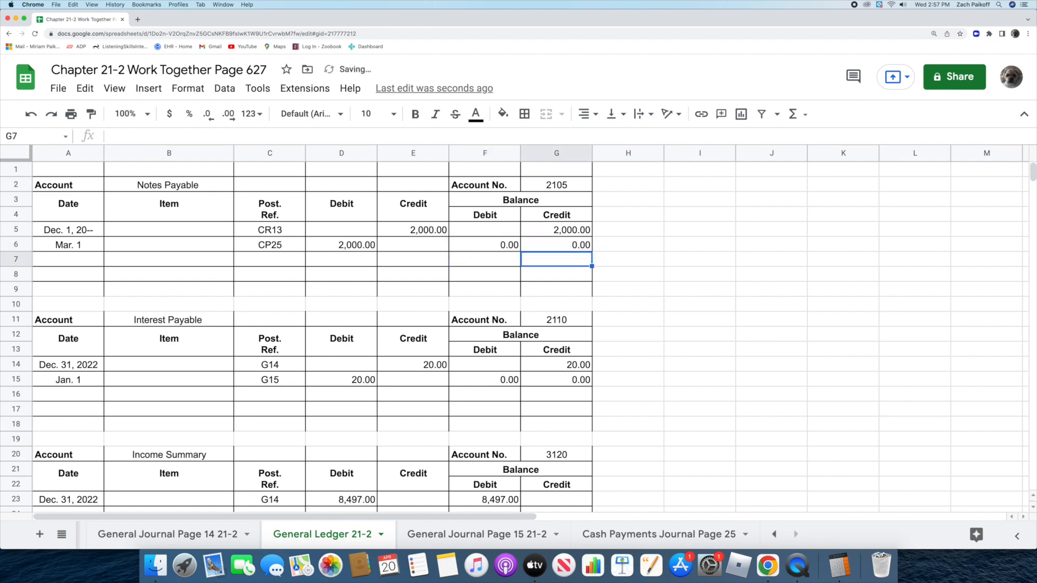
- On the Cash Payments Journal Page 25 sheet, enter post reference 2105 for the Notes Payable line in row 4
left_click(640, 527)
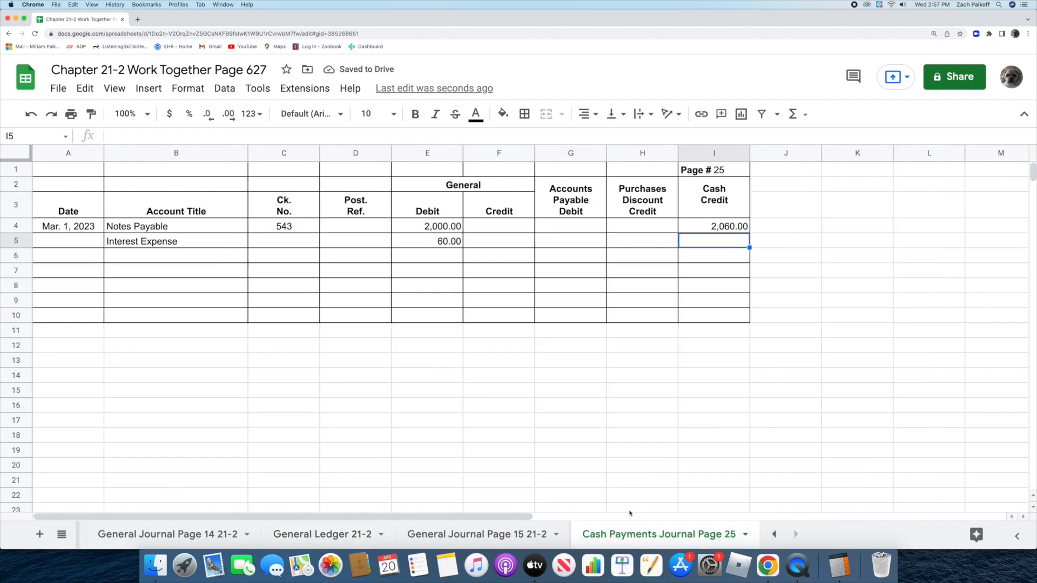
left_click(352, 228)
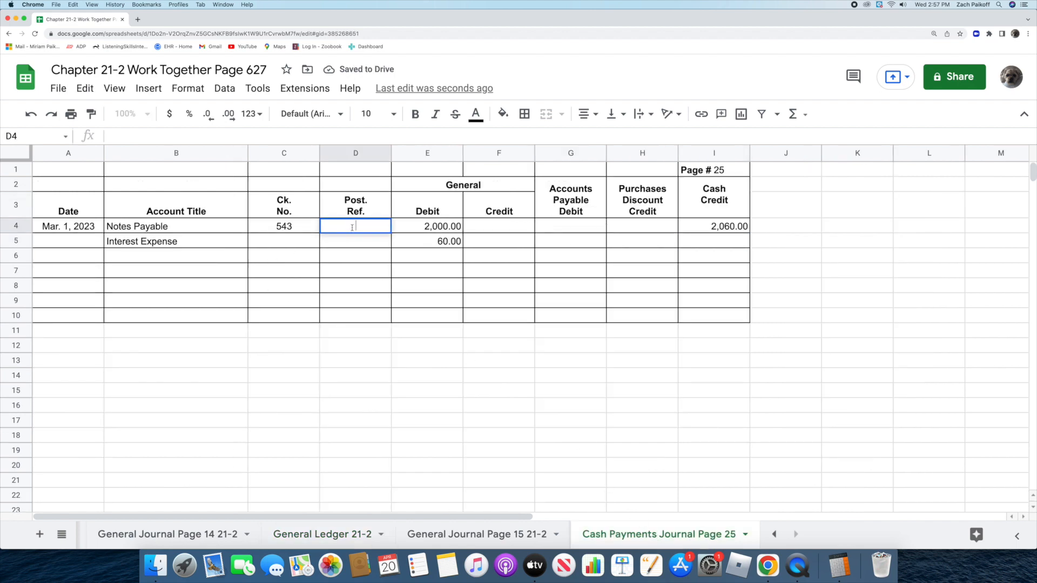
type("2105")
key("Return")
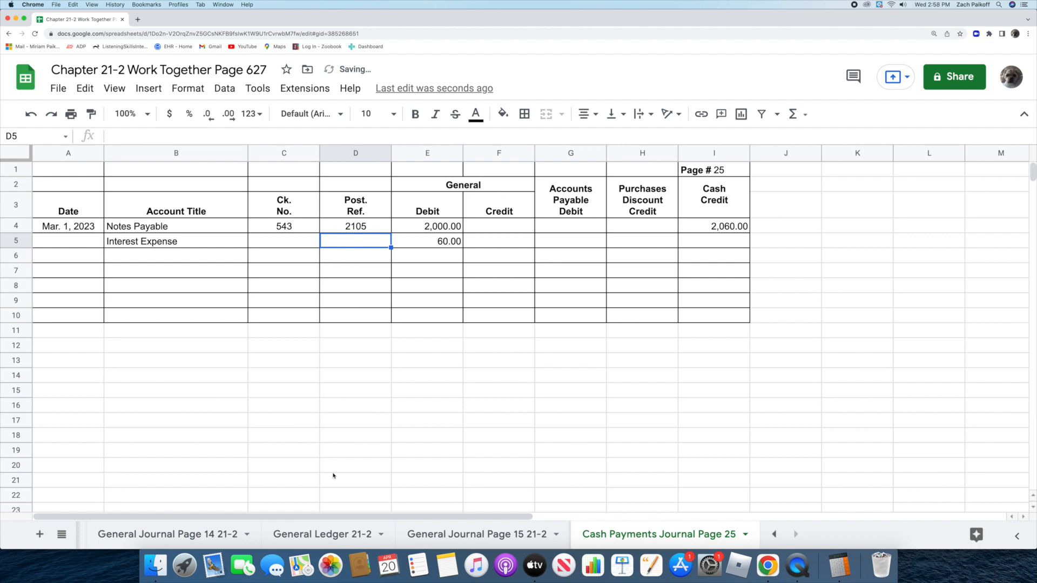
- On the General Ledger 21-2 sheet, enter date Mar. 1 in row 36 of the Interest Expense account
left_click(334, 534)
scroll(314, 471, "down", 5)
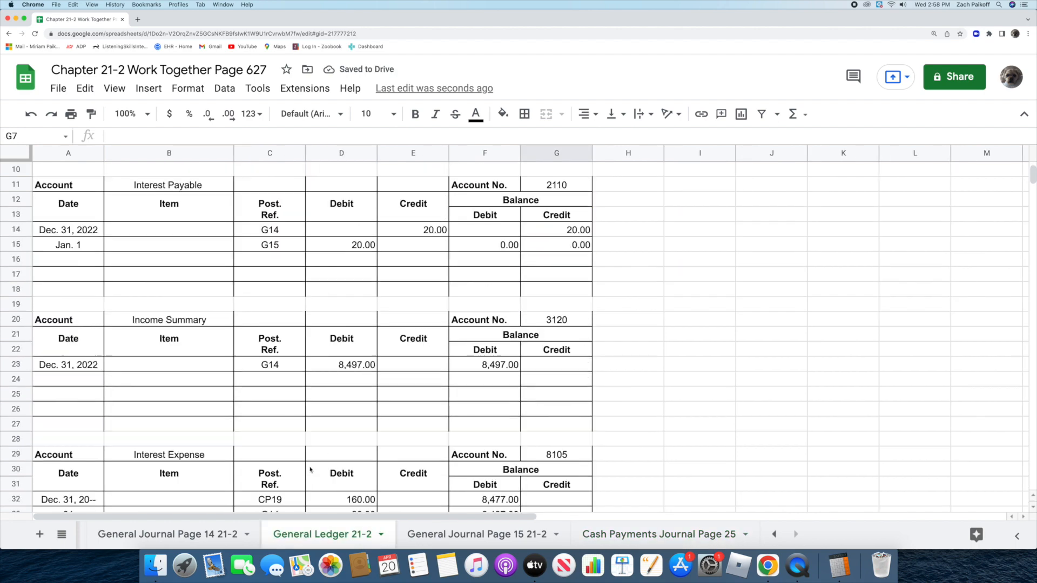
double_click(91, 470)
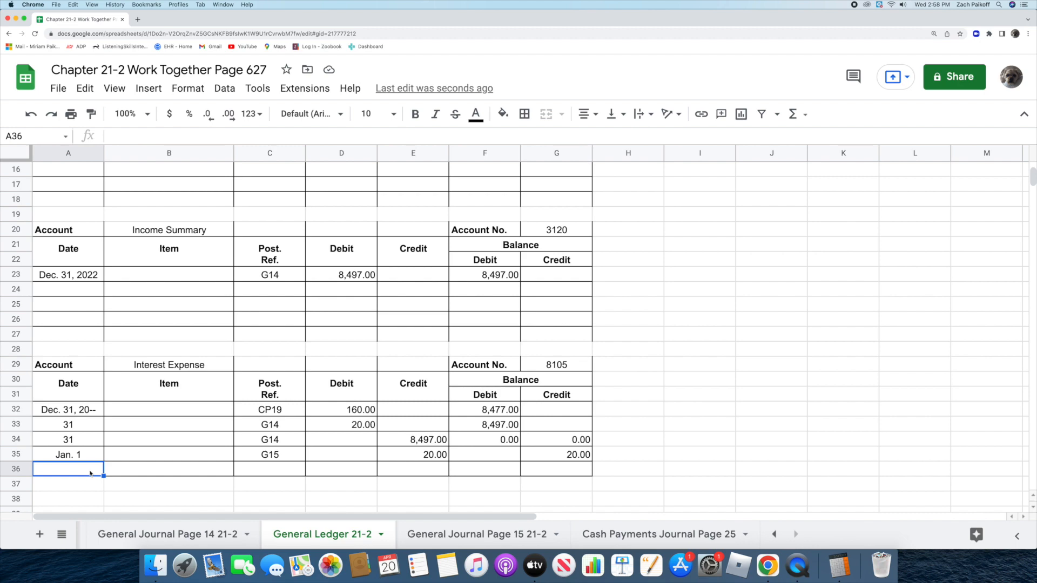
type("Ma")
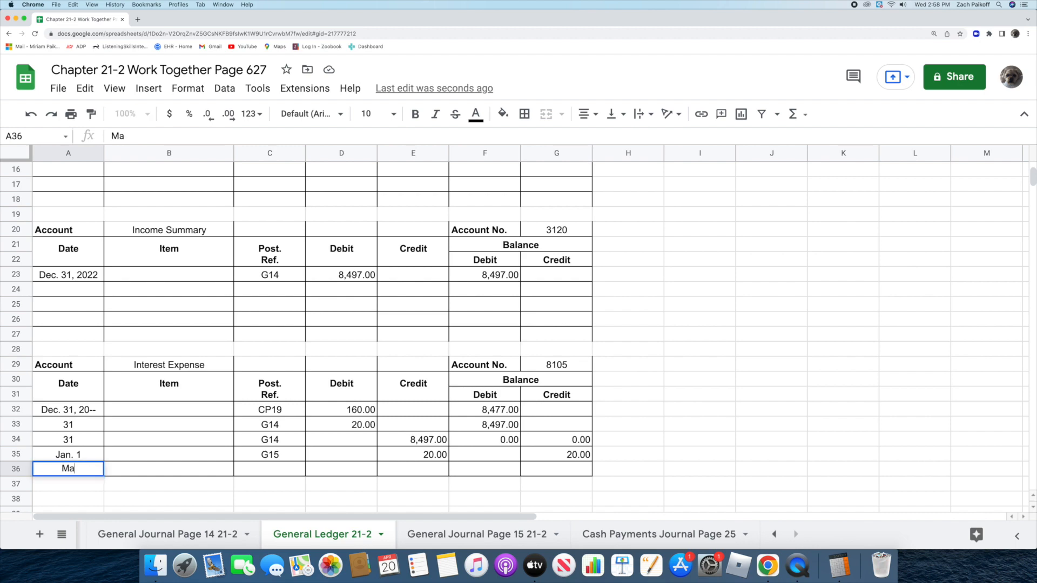
type("r. 1, 2023")
key("Return")
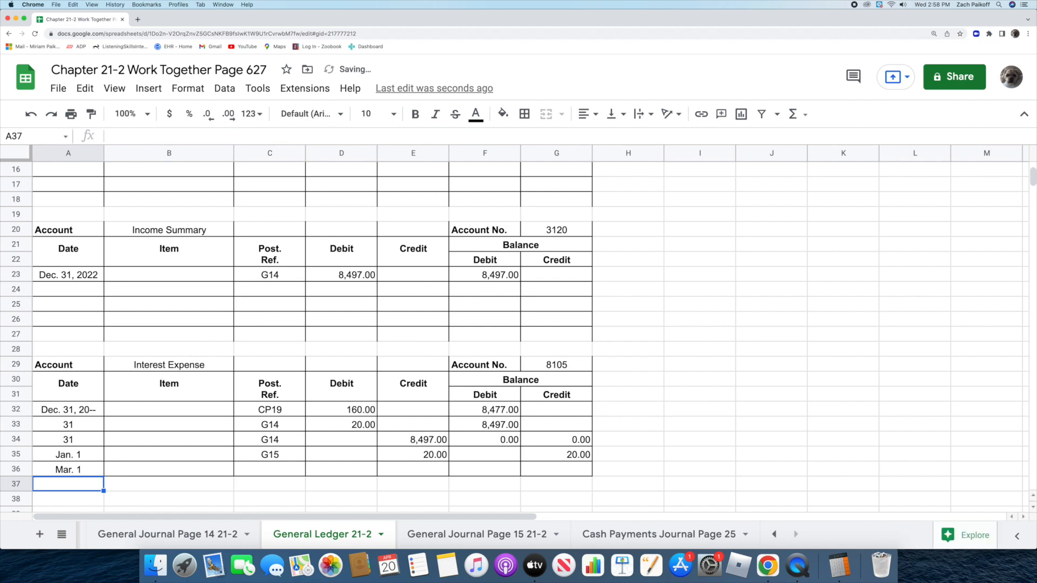
- Complete the Mar. 1 line of the Interest Expense account with post reference CP25, a debit of 60 and a debit balance of 40
left_click(266, 468)
double_click(266, 469)
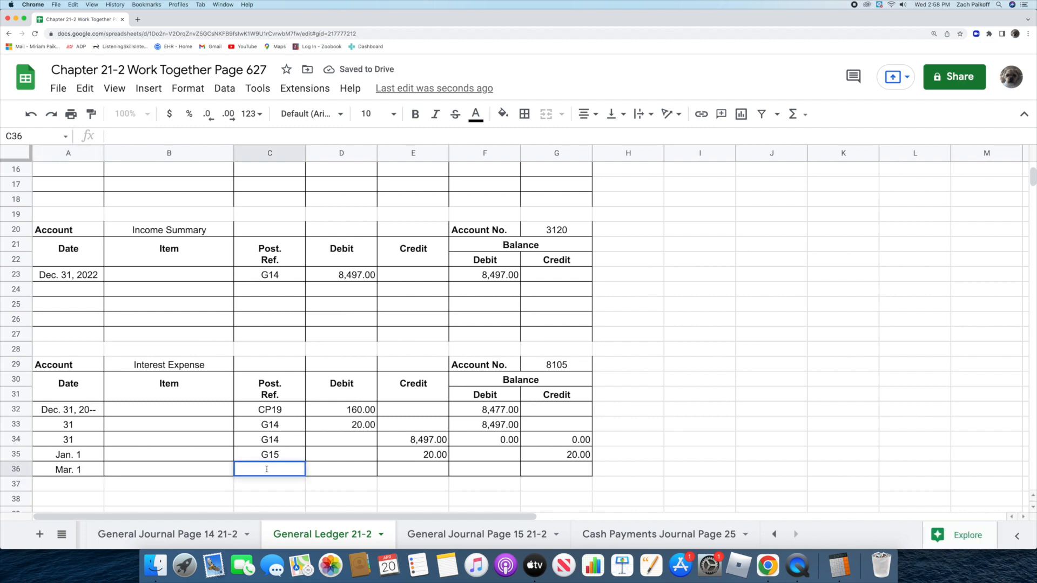
type("CP25")
key("Return")
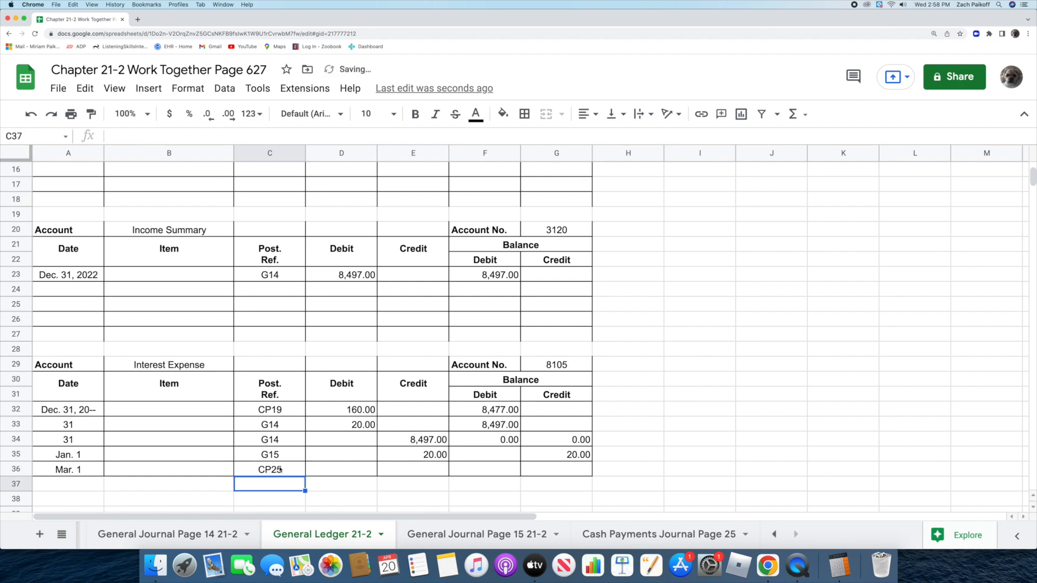
double_click(344, 469)
type("60")
key("Return")
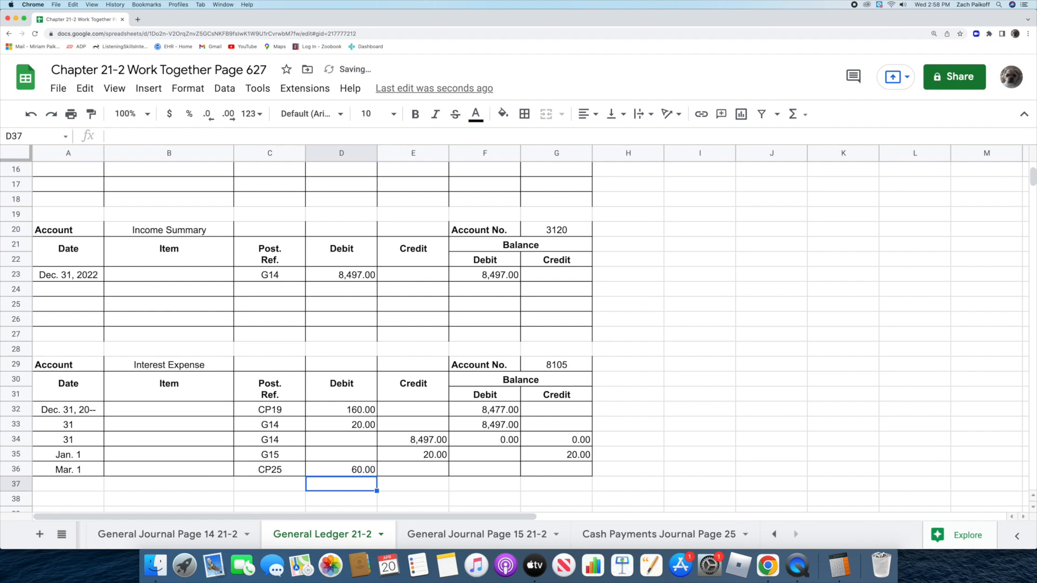
double_click(477, 468)
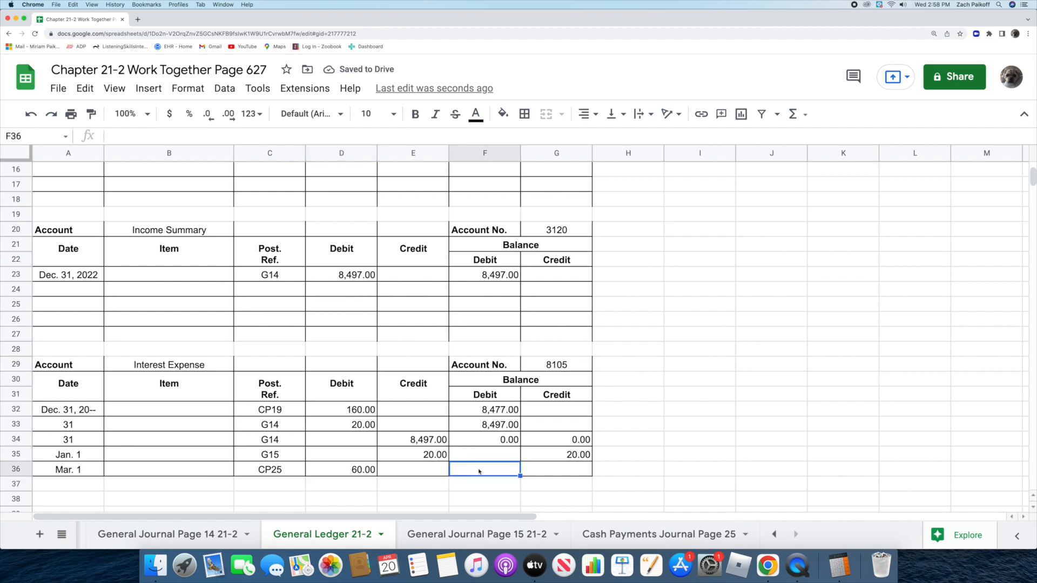
type("40")
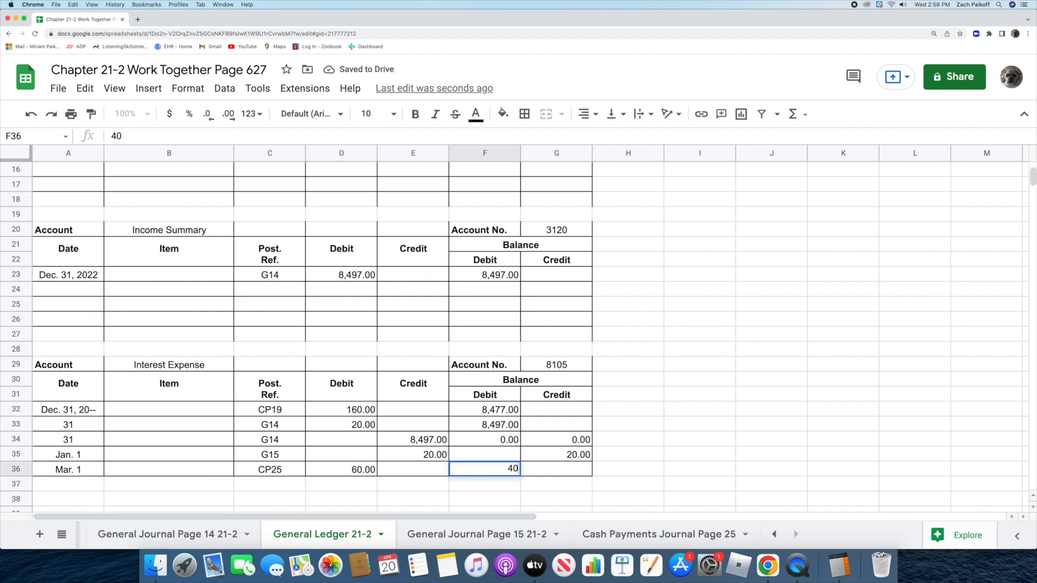
key("Return")
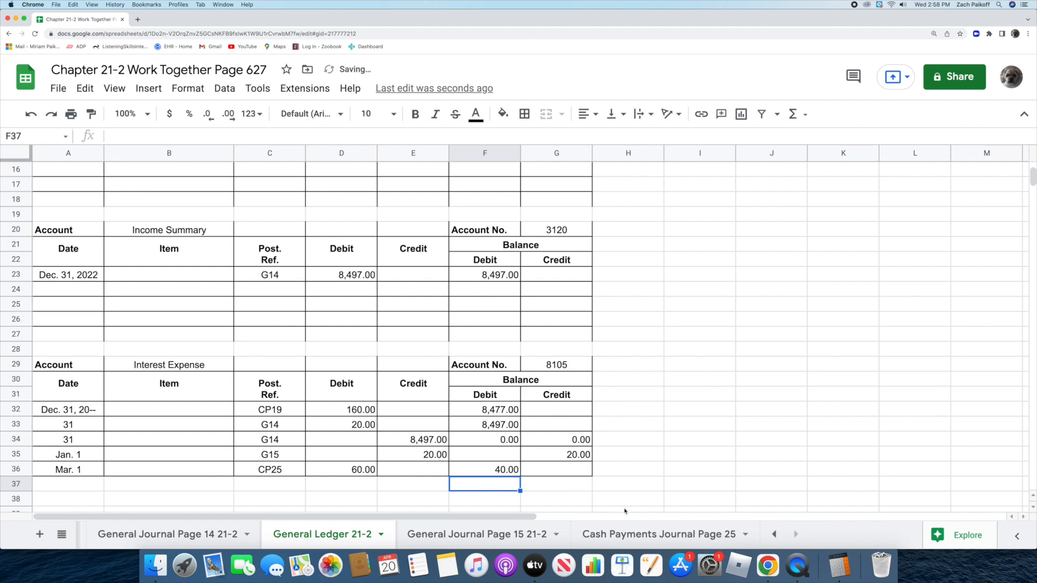
- On the Cash Payments Journal Page 25 sheet, enter post reference 8105 for the Interest Expense line in row 5
left_click(643, 534)
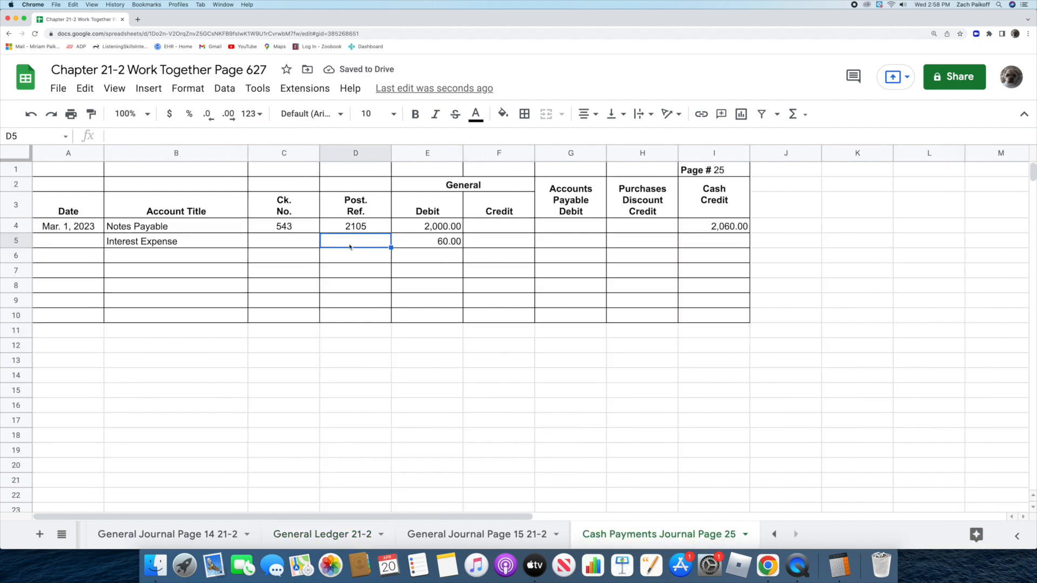
double_click(350, 246)
type("8105")
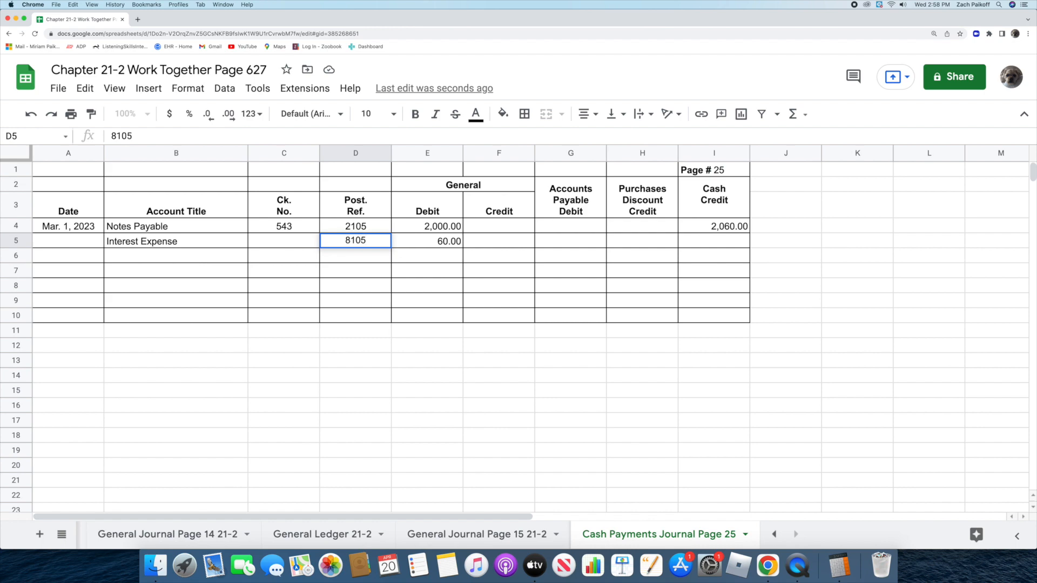
key("Return")
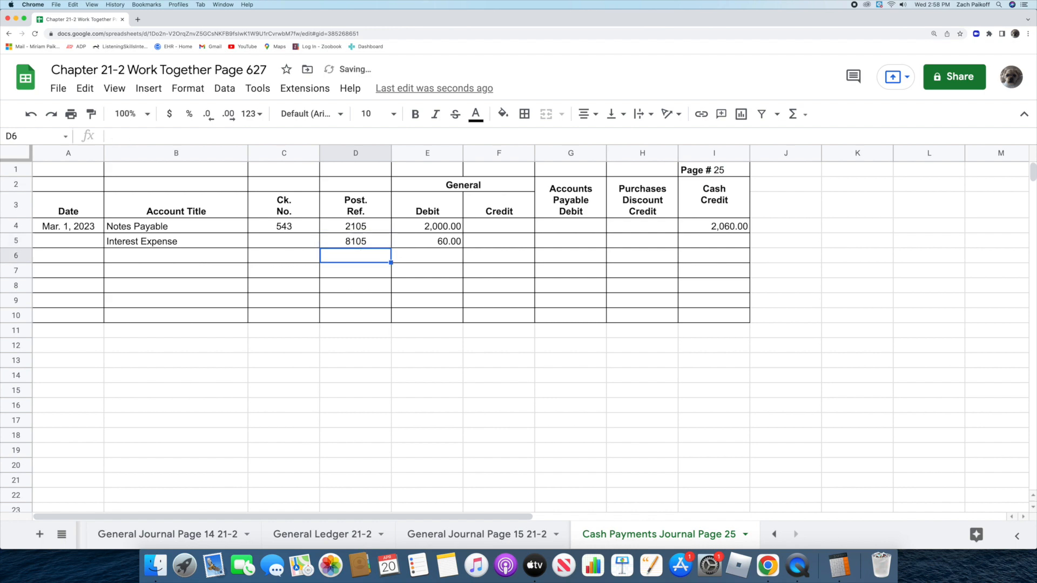